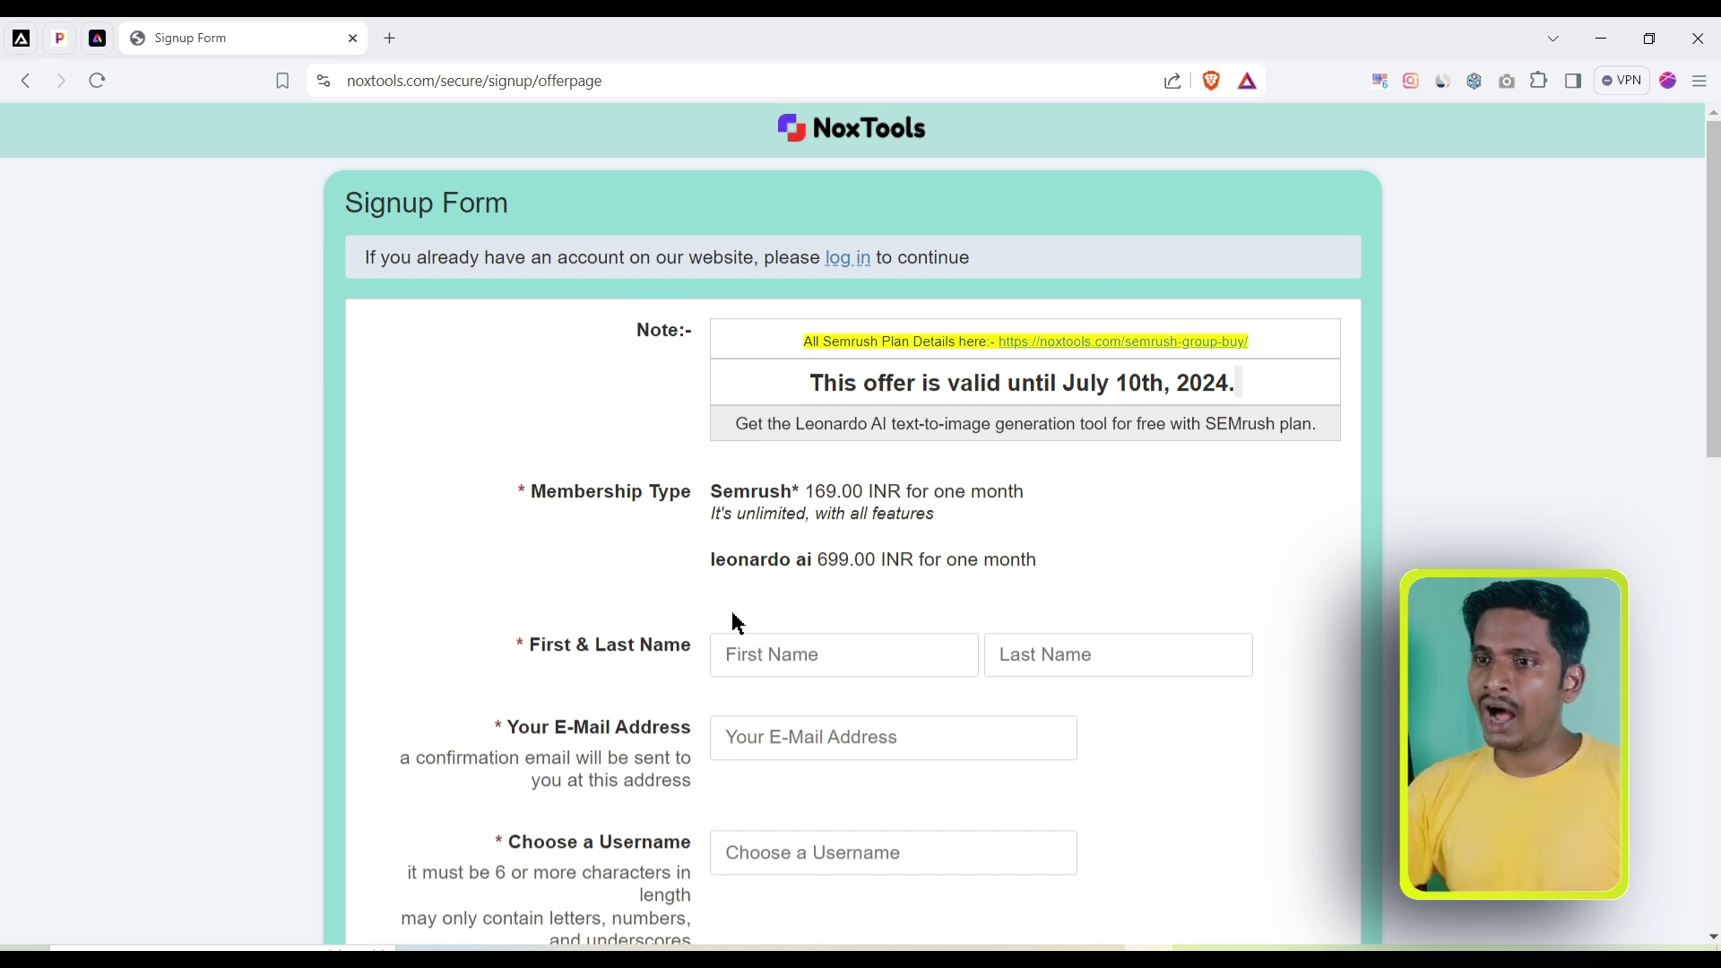
# Step: Point out the first name, last name, e-mail, username and password signup fields
pyautogui.click(776, 663)
pyautogui.click(1022, 650)
pyautogui.click(837, 727)
pyautogui.scroll(-5, 948, 705)
pyautogui.click(809, 436)
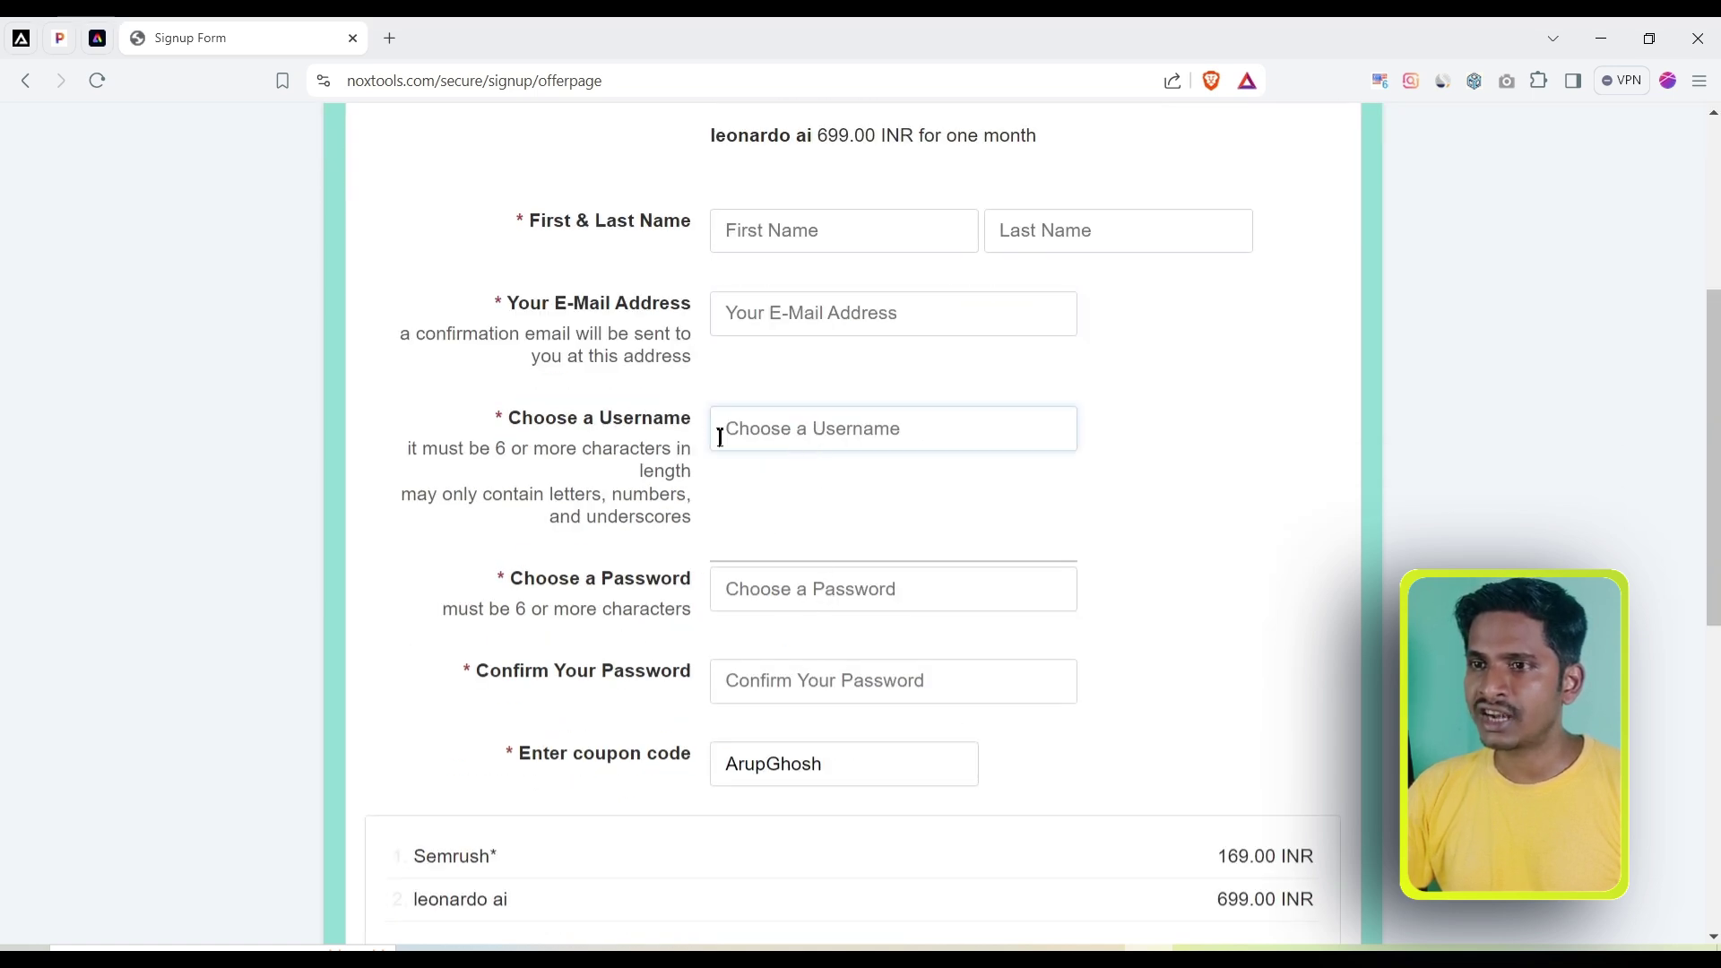
pyautogui.click(764, 595)
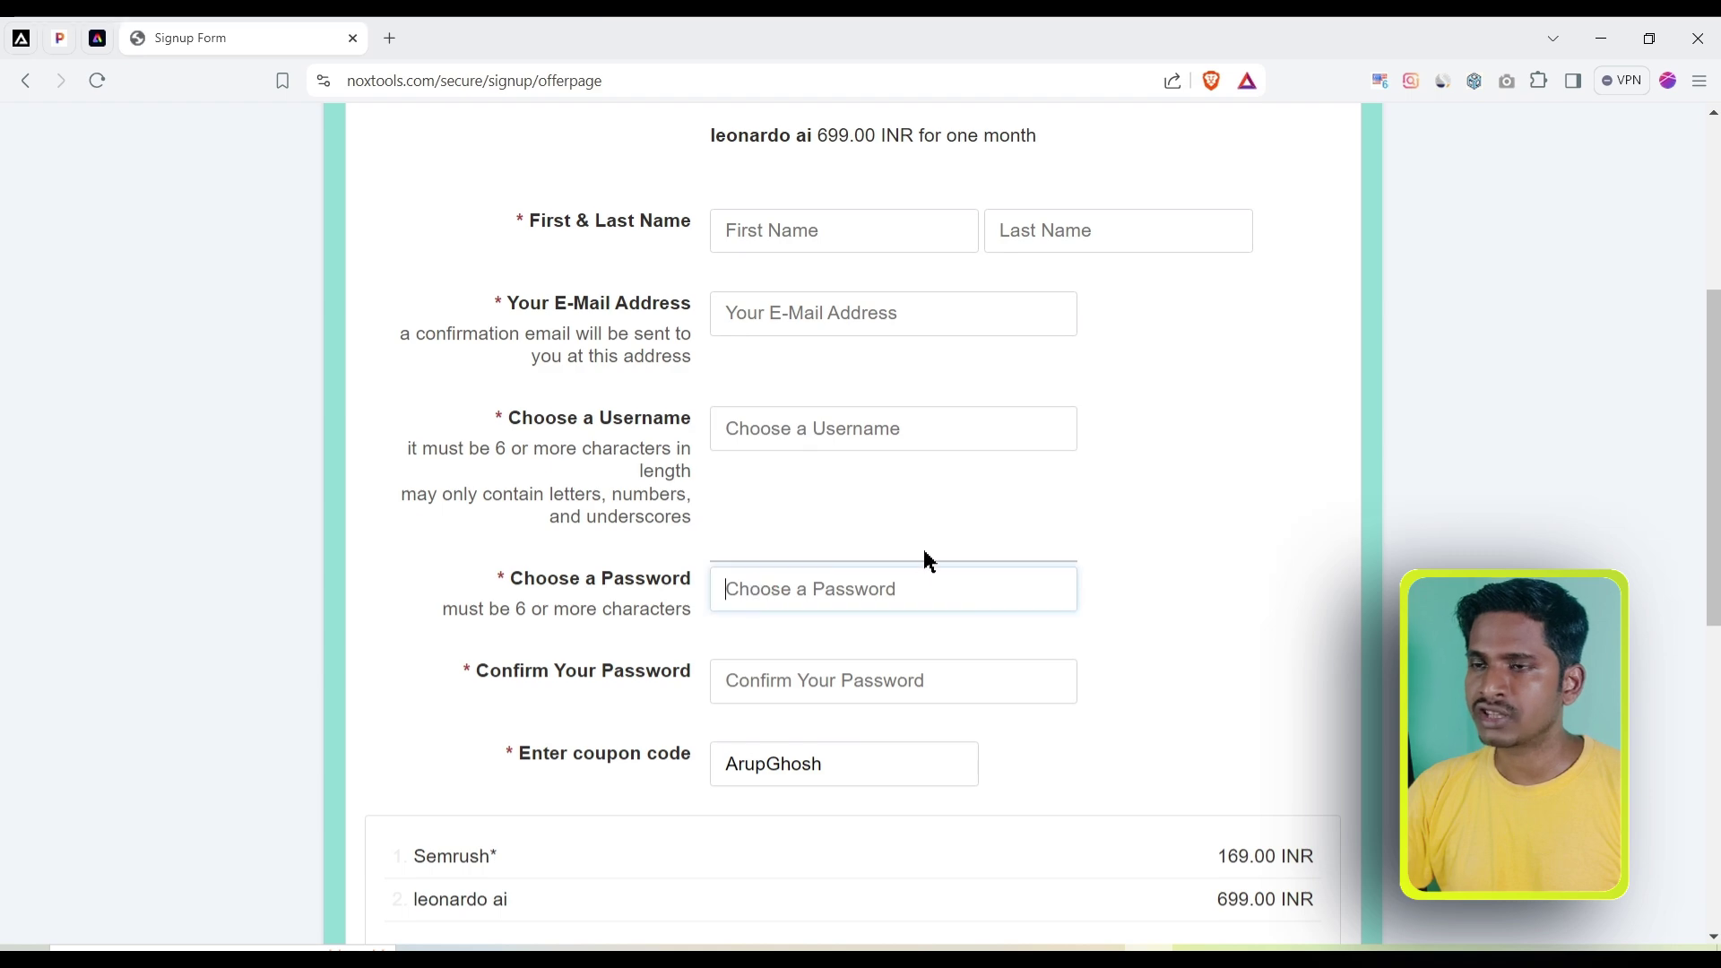
pyautogui.scroll(5, 921, 547)
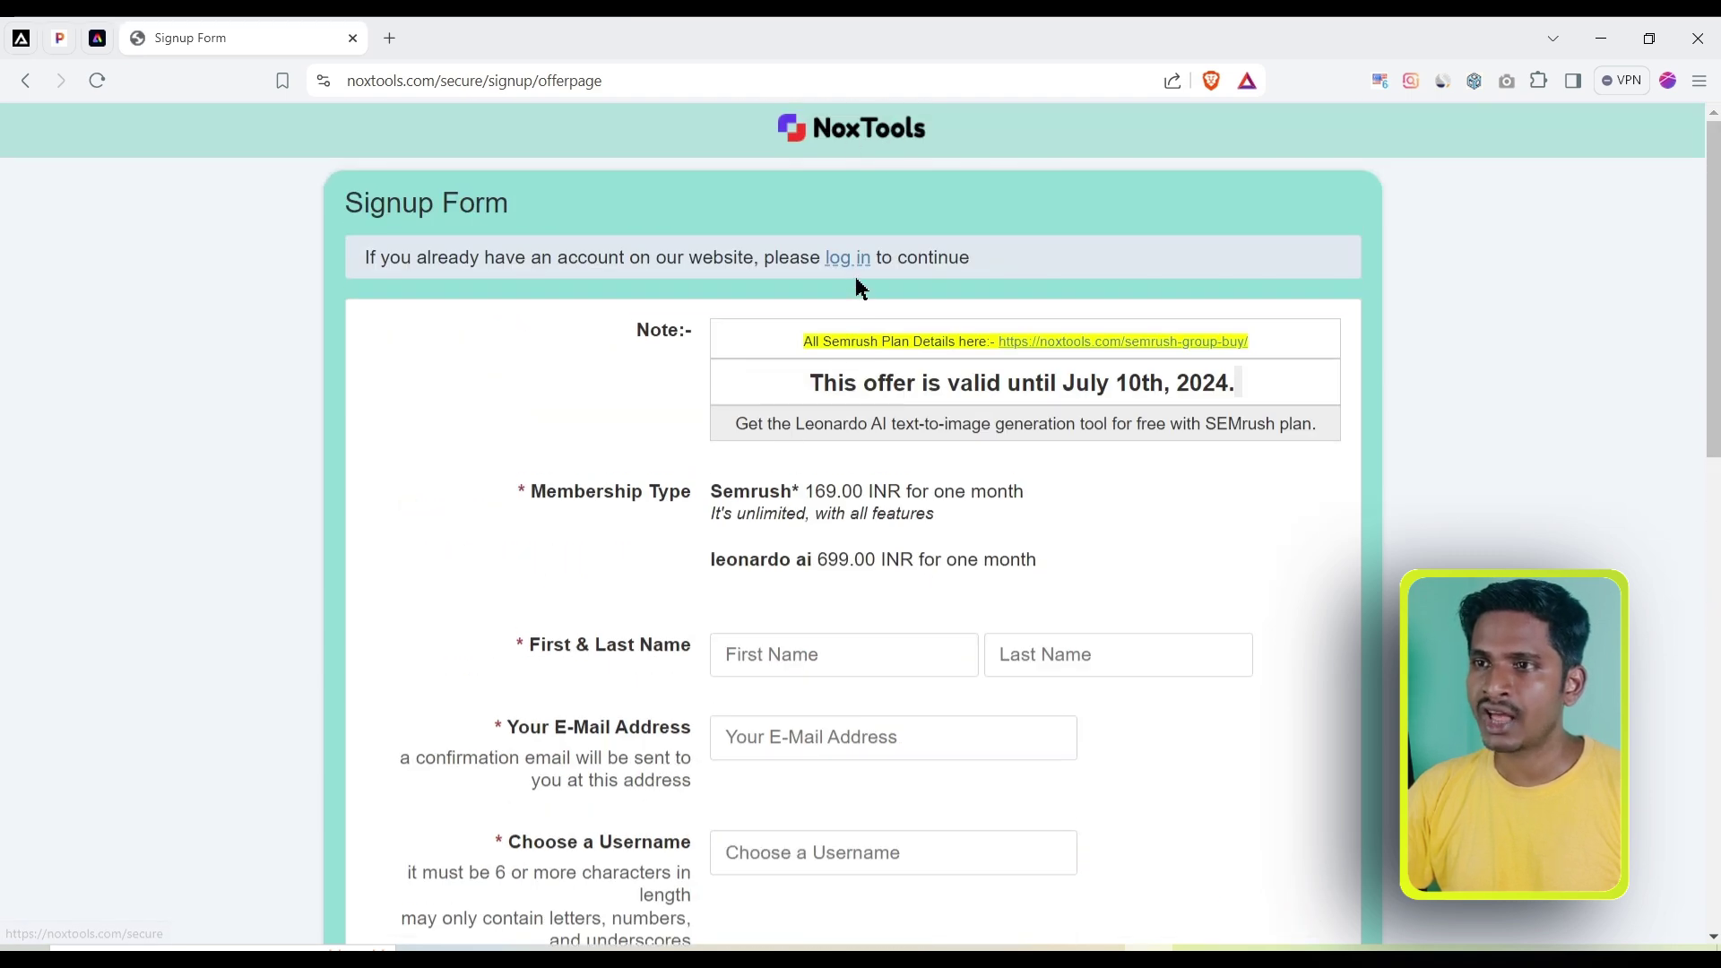
pyautogui.scroll(-5, 834, 468)
pyautogui.click(916, 334)
pyautogui.click(739, 482)
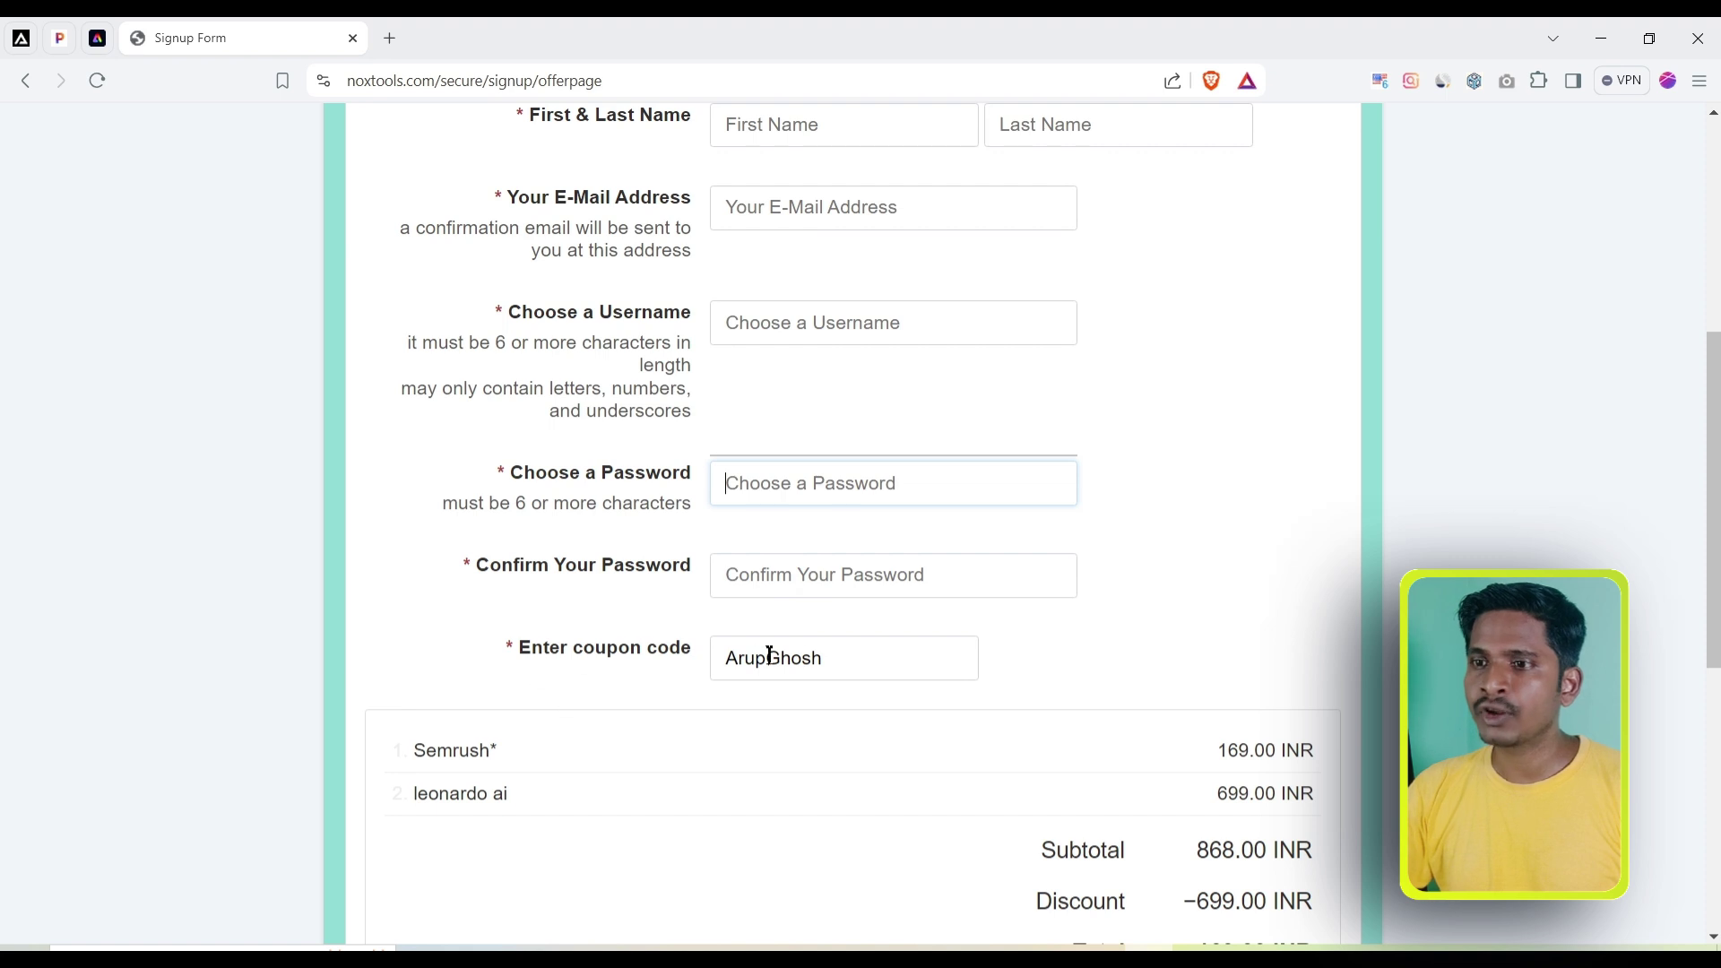
# Step: Highlight the coupon code, 169.00 and 699.00 INR prices, 699.00 INR discount and 169.00 INR total
pyautogui.moveTo(846, 654); pyautogui.dragTo(714, 659)
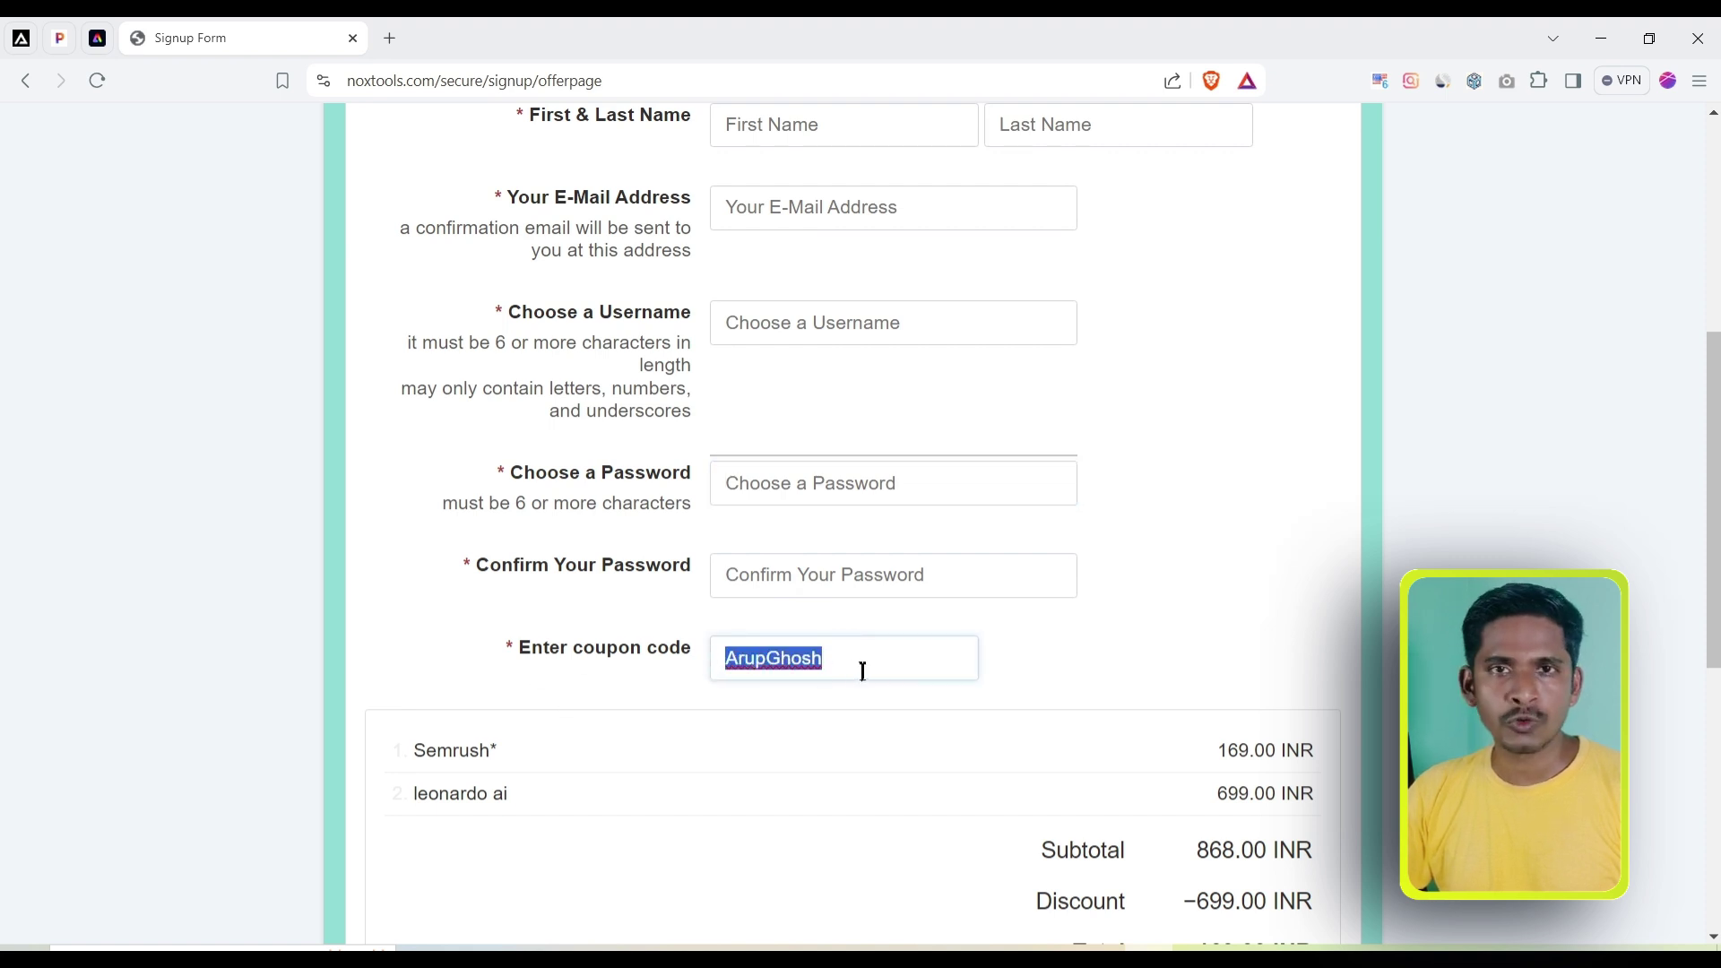
pyautogui.scroll(-3, 1102, 707)
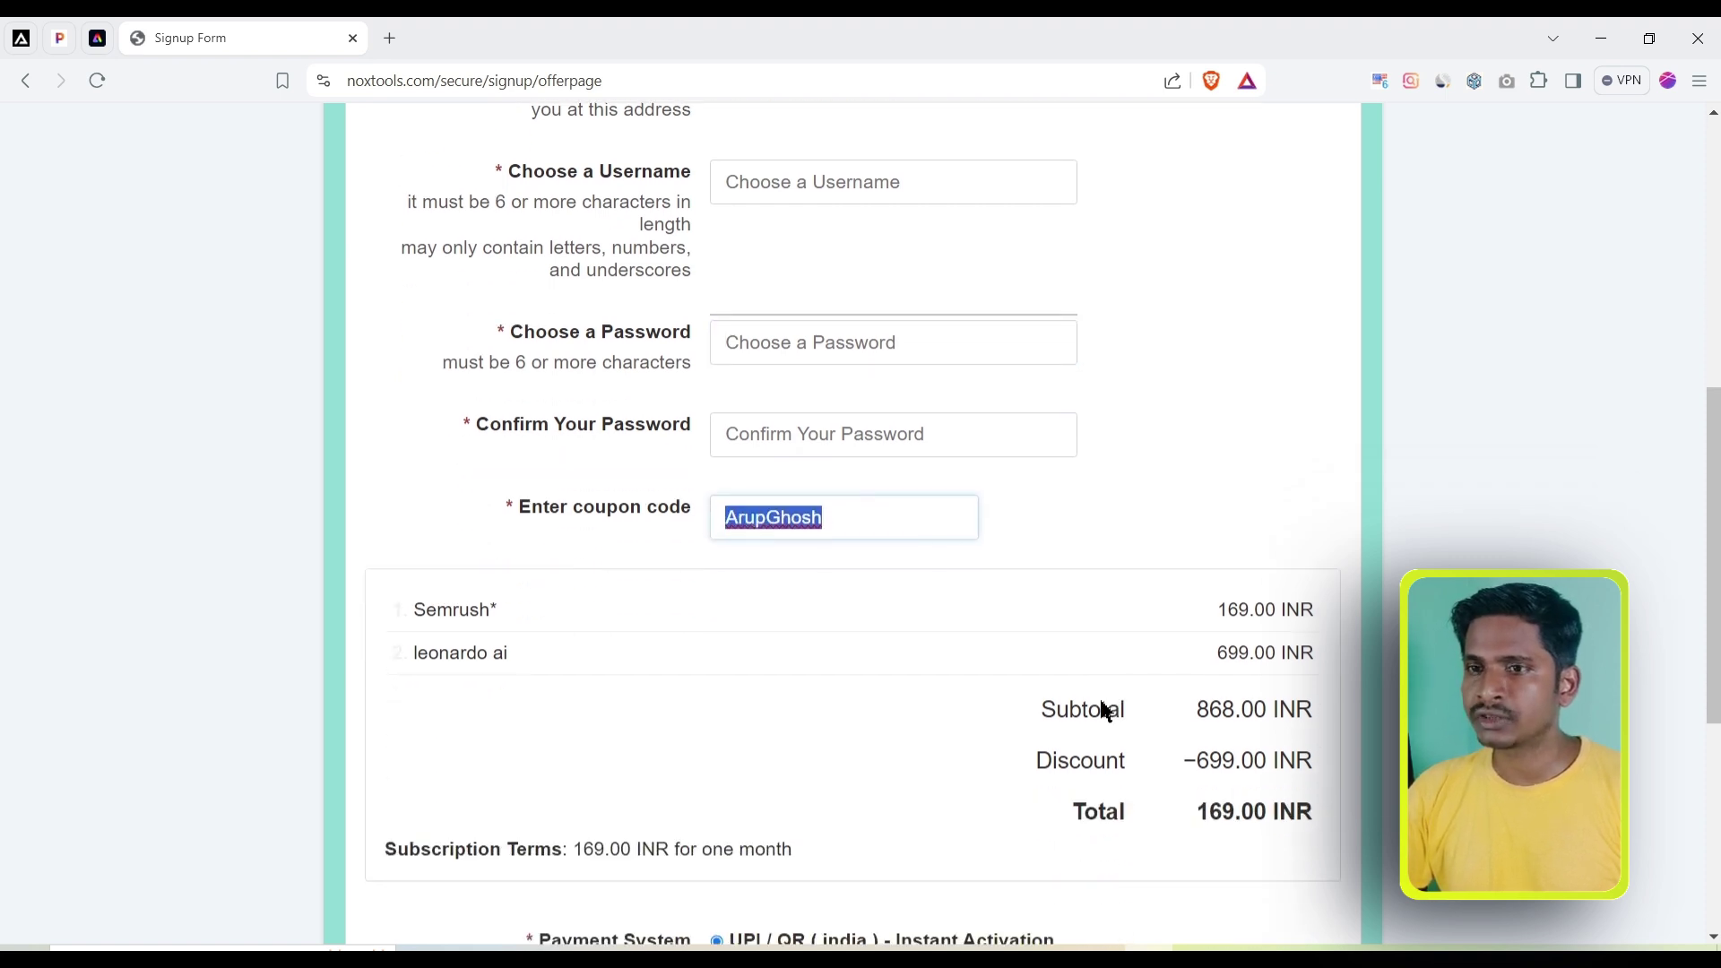
pyautogui.moveTo(1202, 442); pyautogui.dragTo(1262, 434)
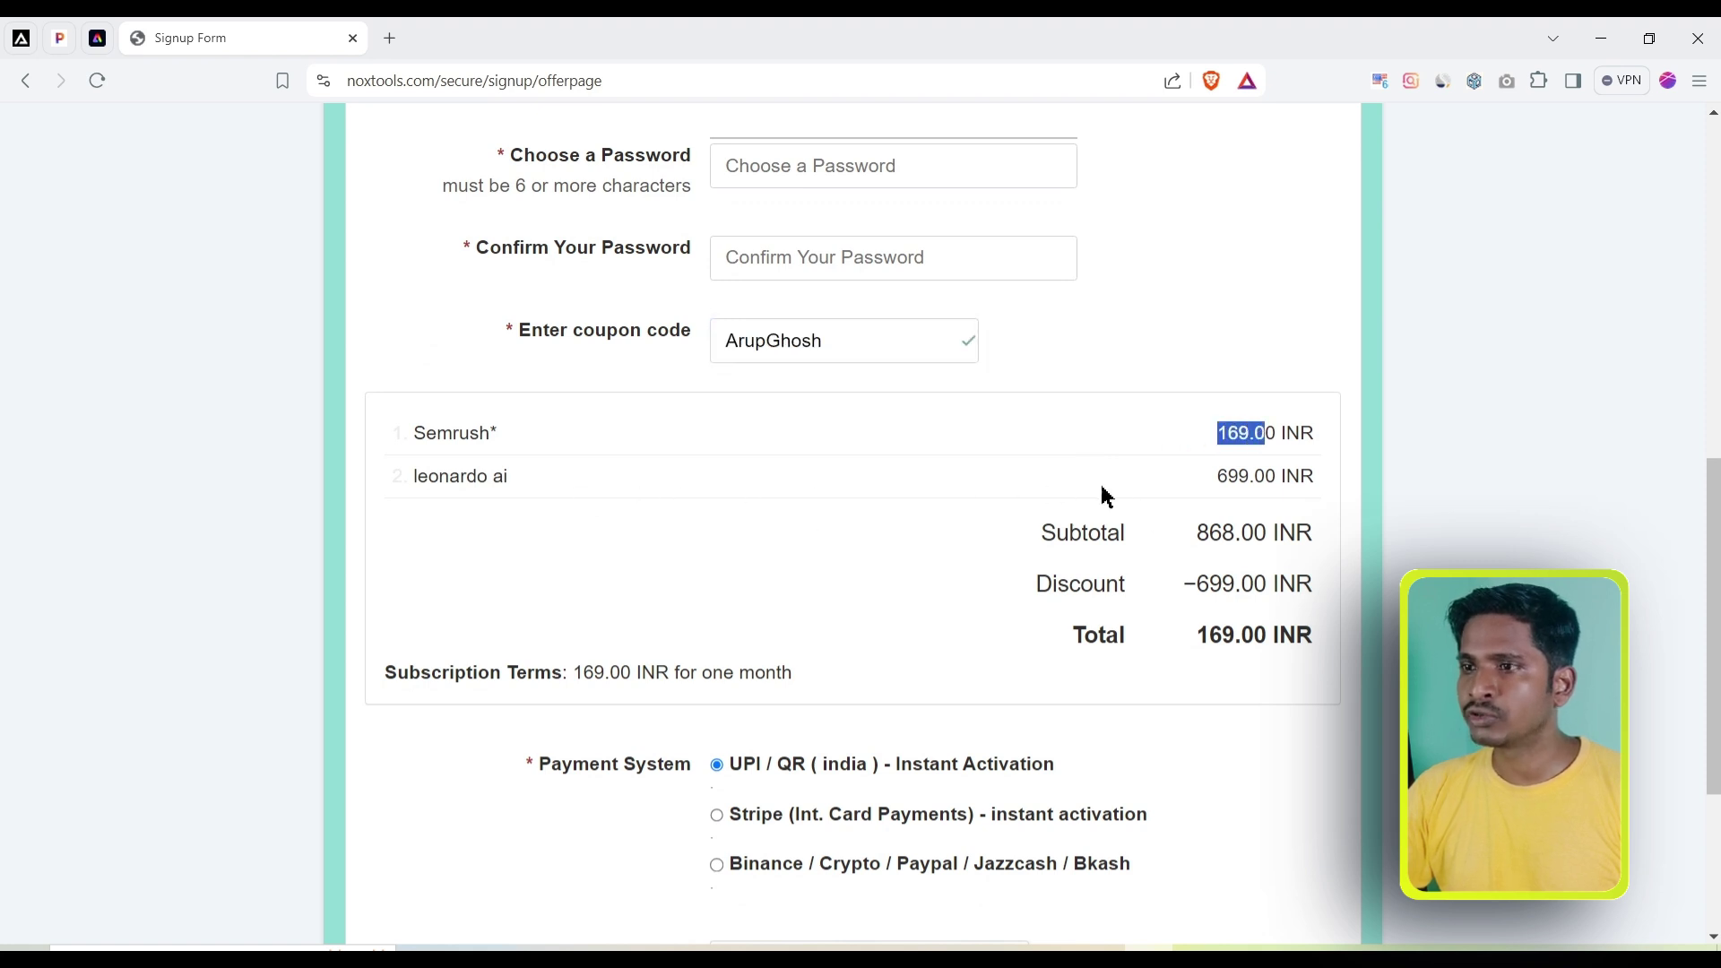
pyautogui.moveTo(1212, 486); pyautogui.dragTo(1249, 476)
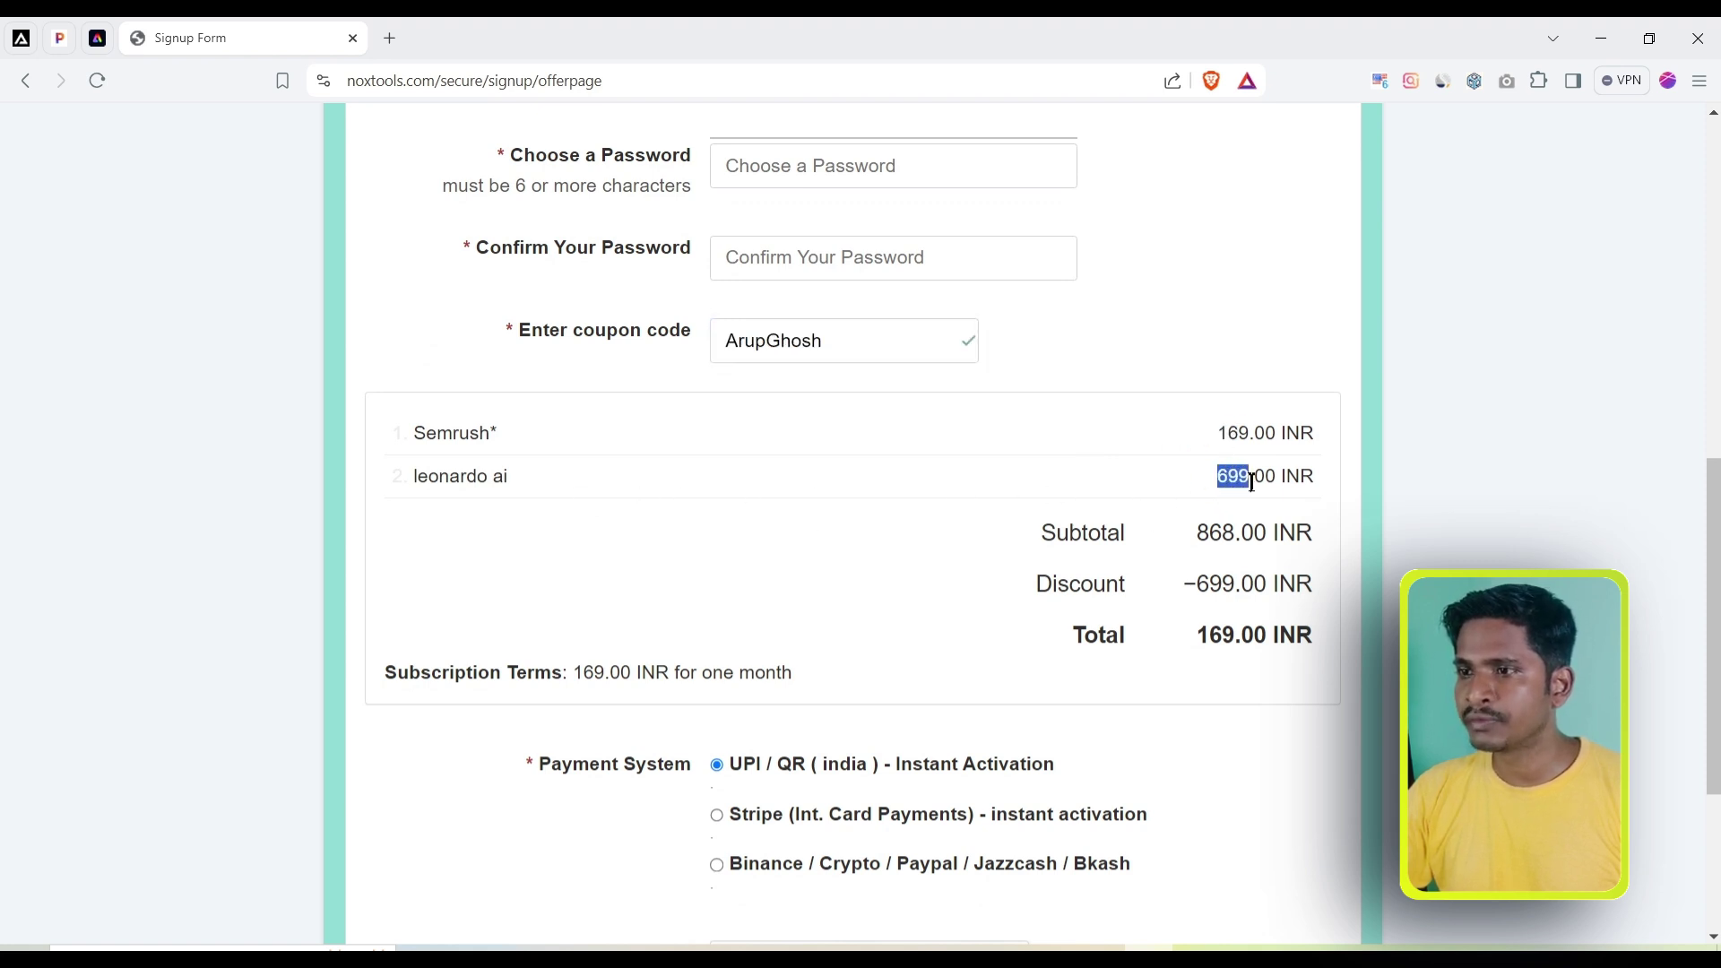
pyautogui.moveTo(1132, 588); pyautogui.dragTo(1045, 583)
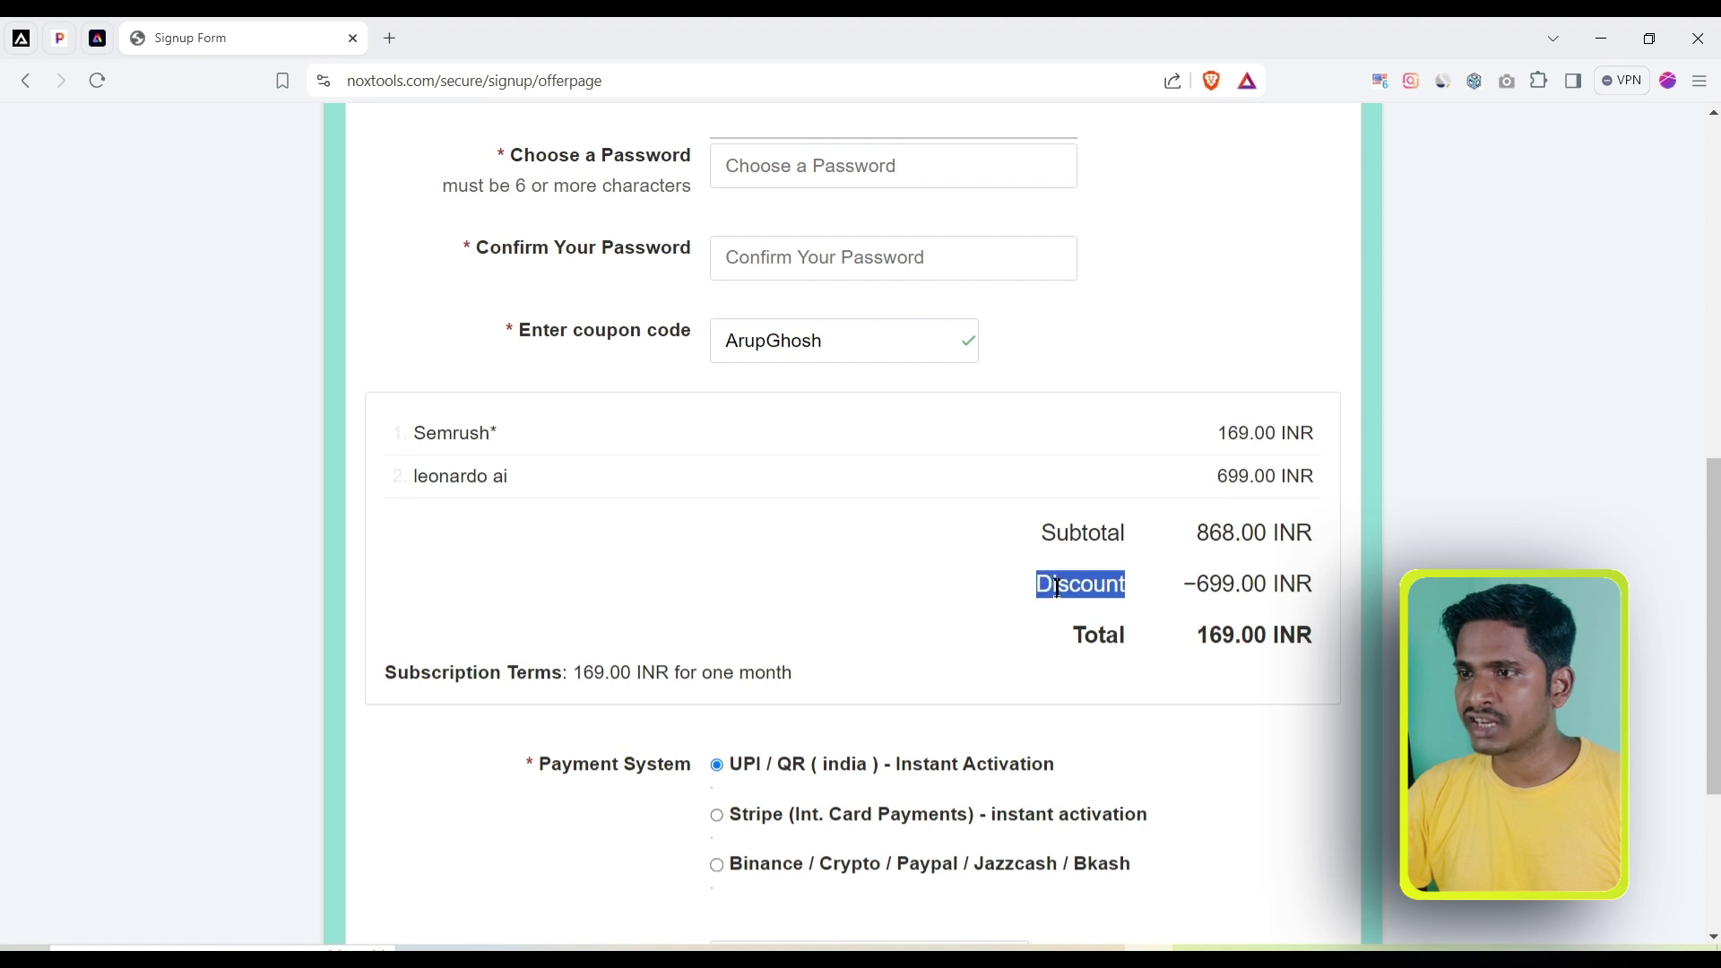
pyautogui.moveTo(1195, 588); pyautogui.dragTo(1259, 588)
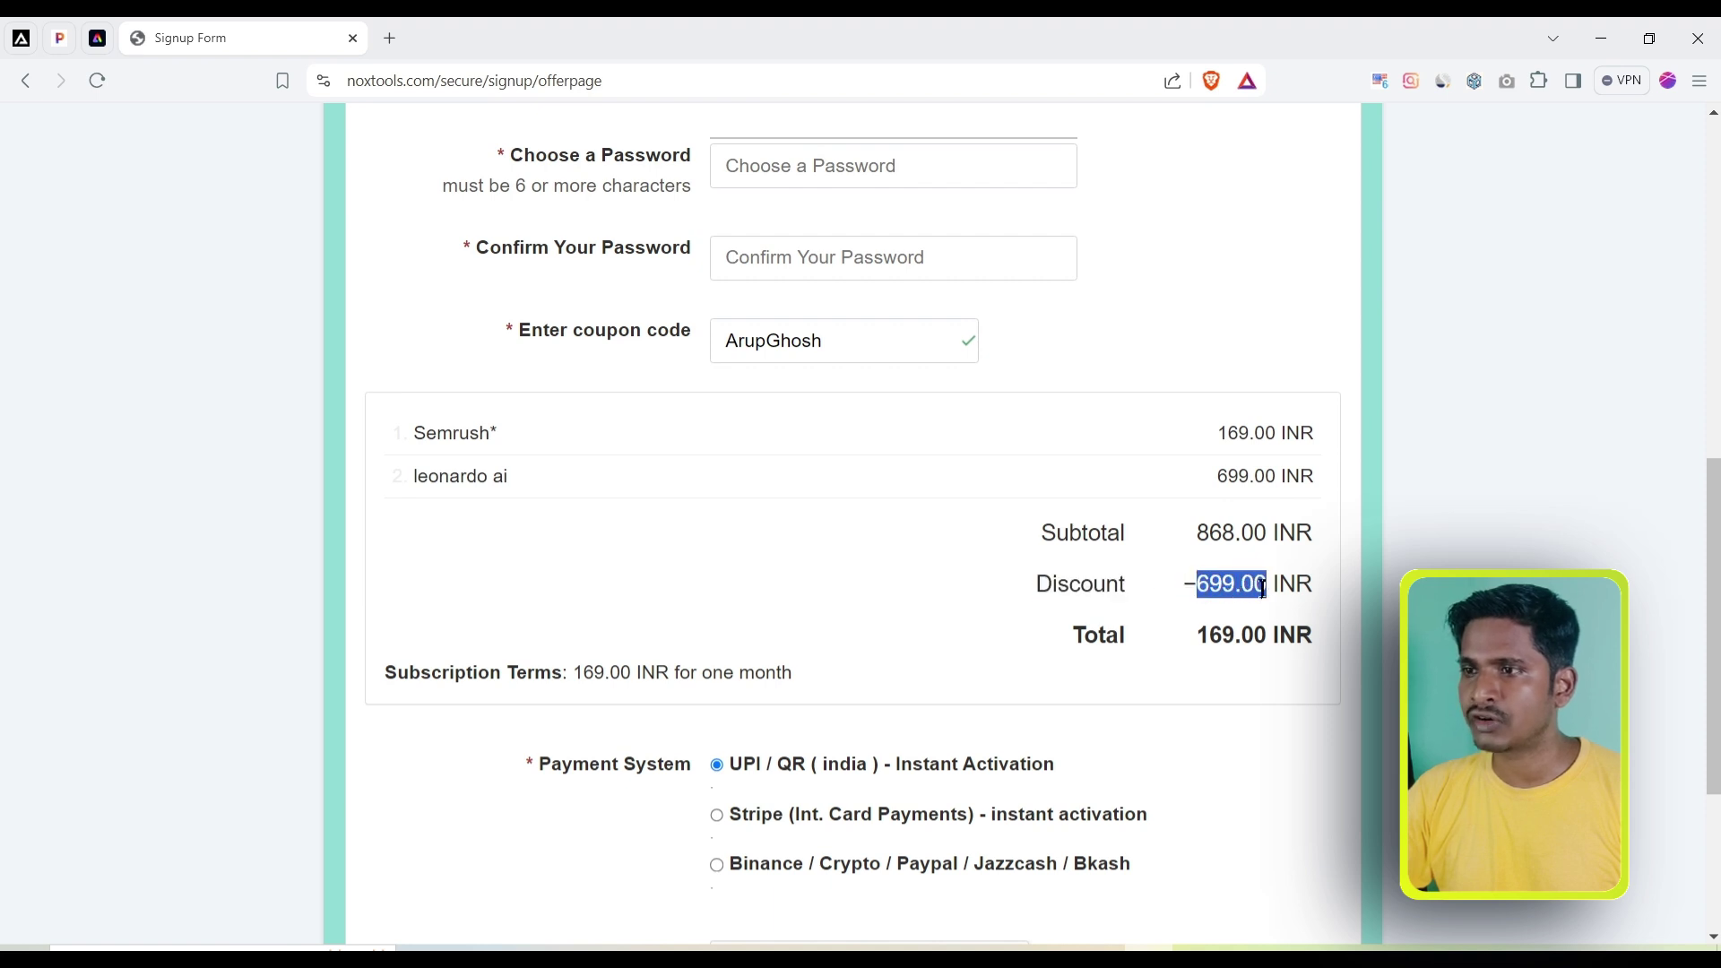
pyautogui.moveTo(1191, 641); pyautogui.dragTo(1268, 640)
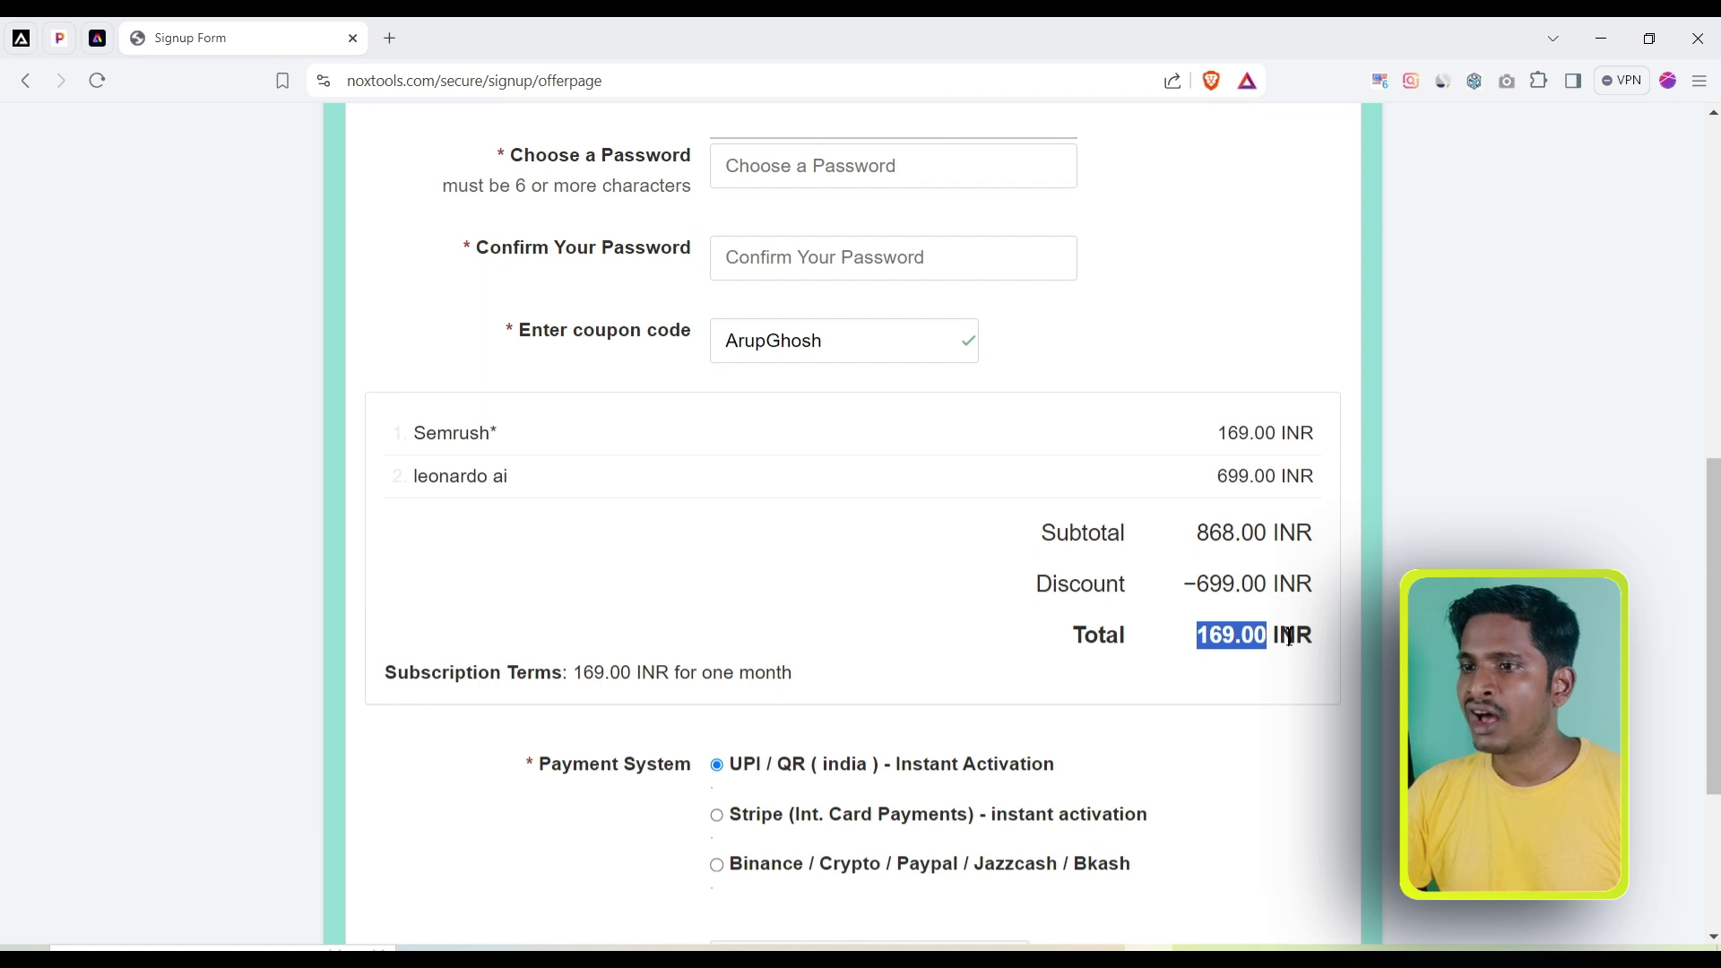
pyautogui.scroll(-3, 692, 691)
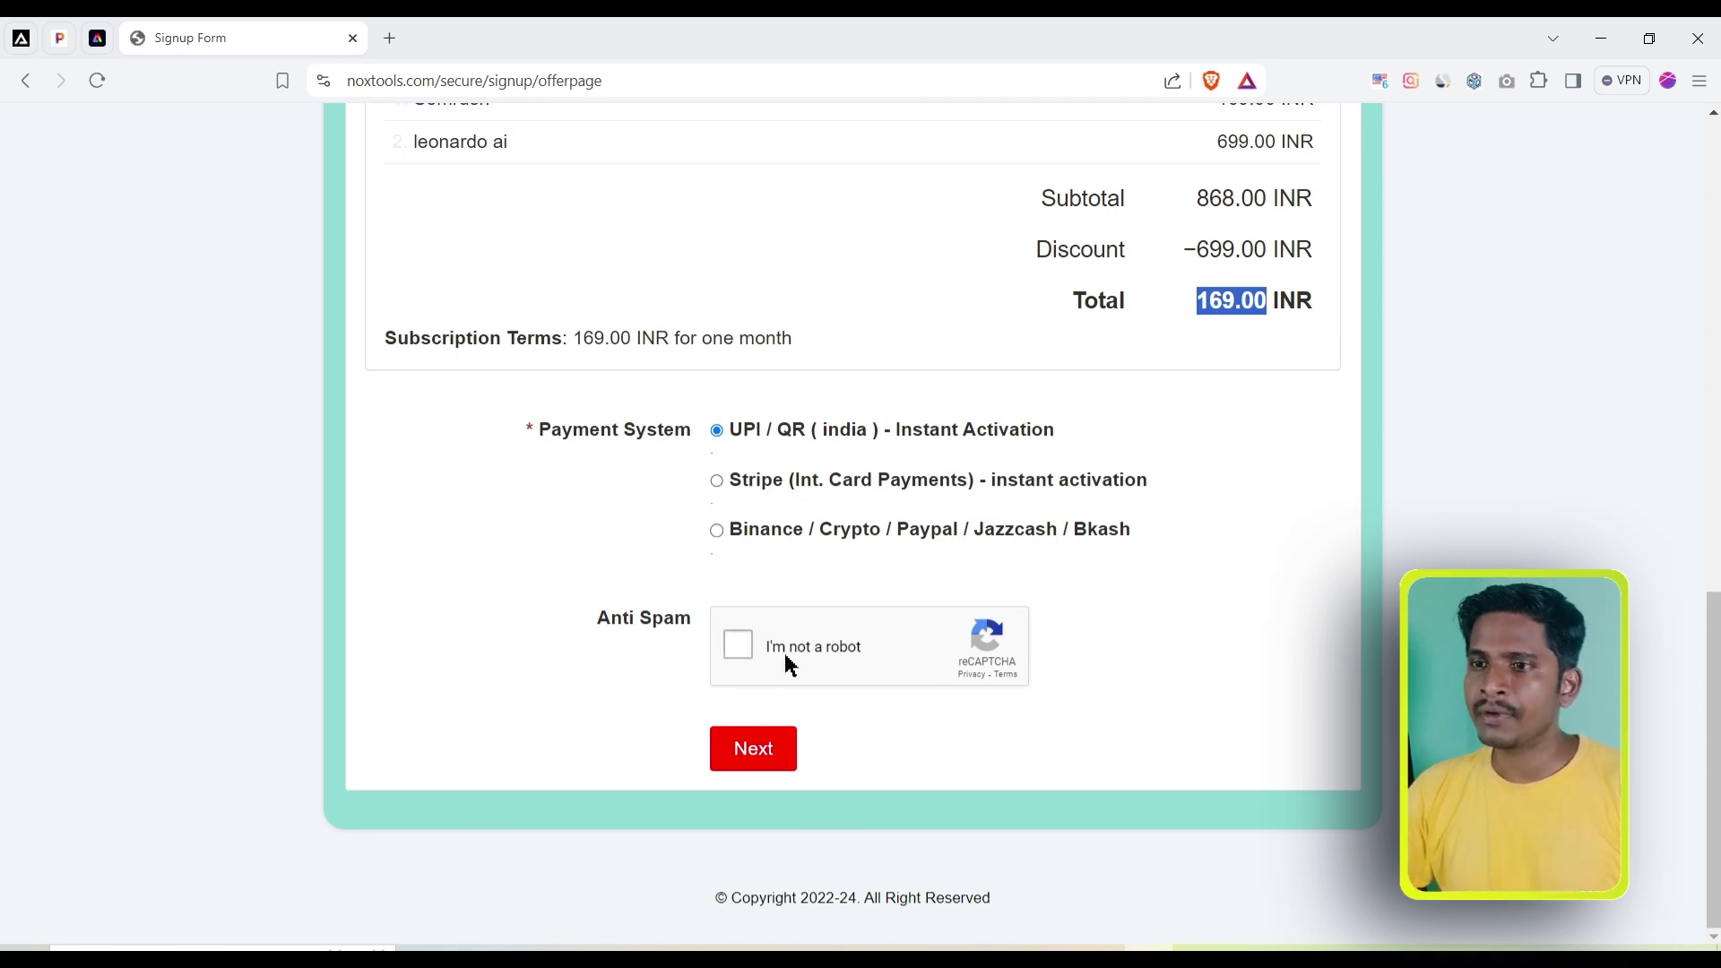
# Step: Start the reCAPTCHA check and select all the fire hydrant tiles
pyautogui.click(739, 646)
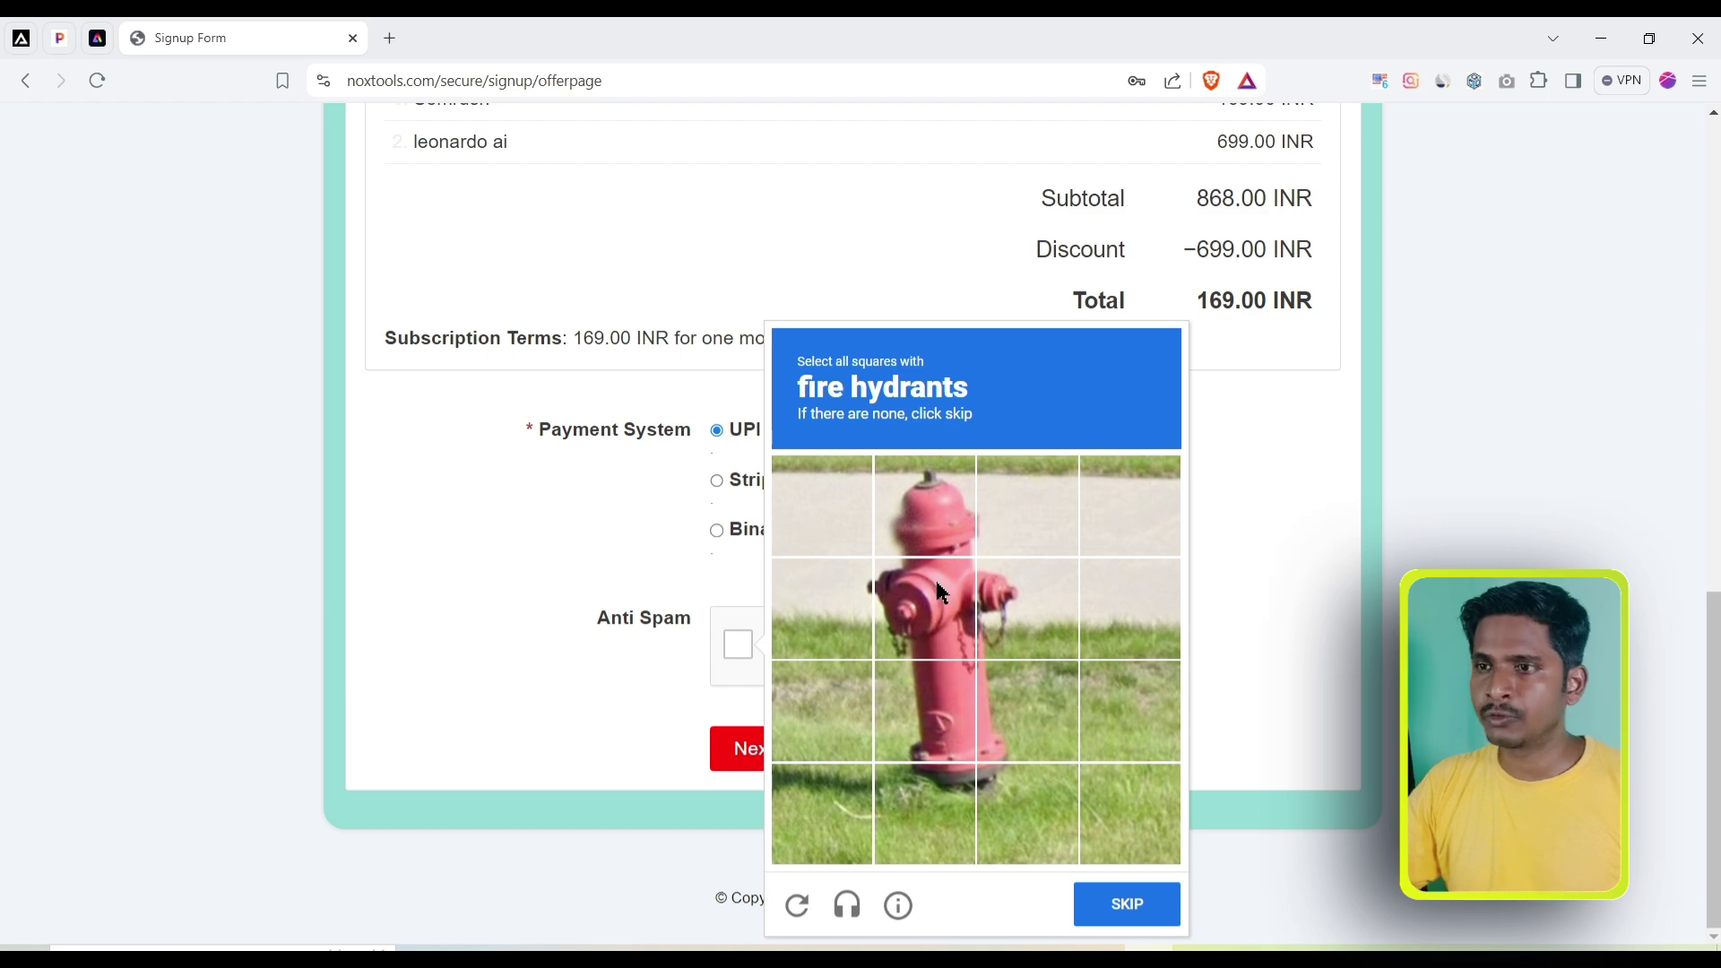
pyautogui.click(937, 615)
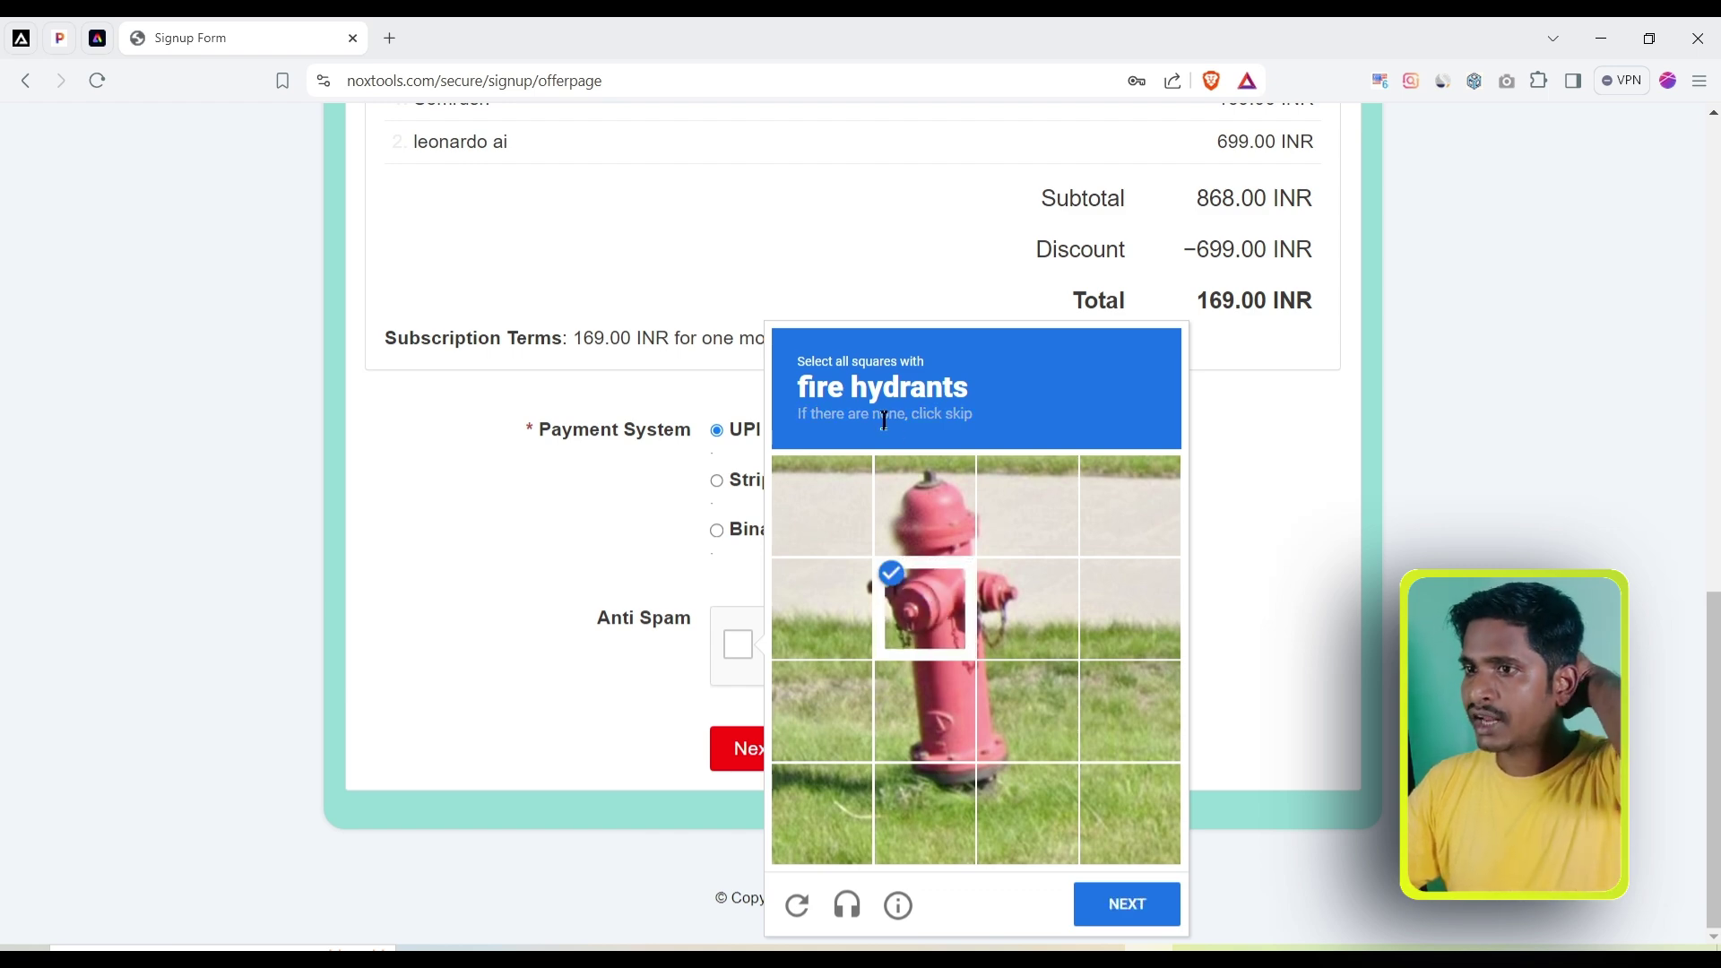
pyautogui.click(943, 507)
pyautogui.click(1026, 605)
pyautogui.click(933, 722)
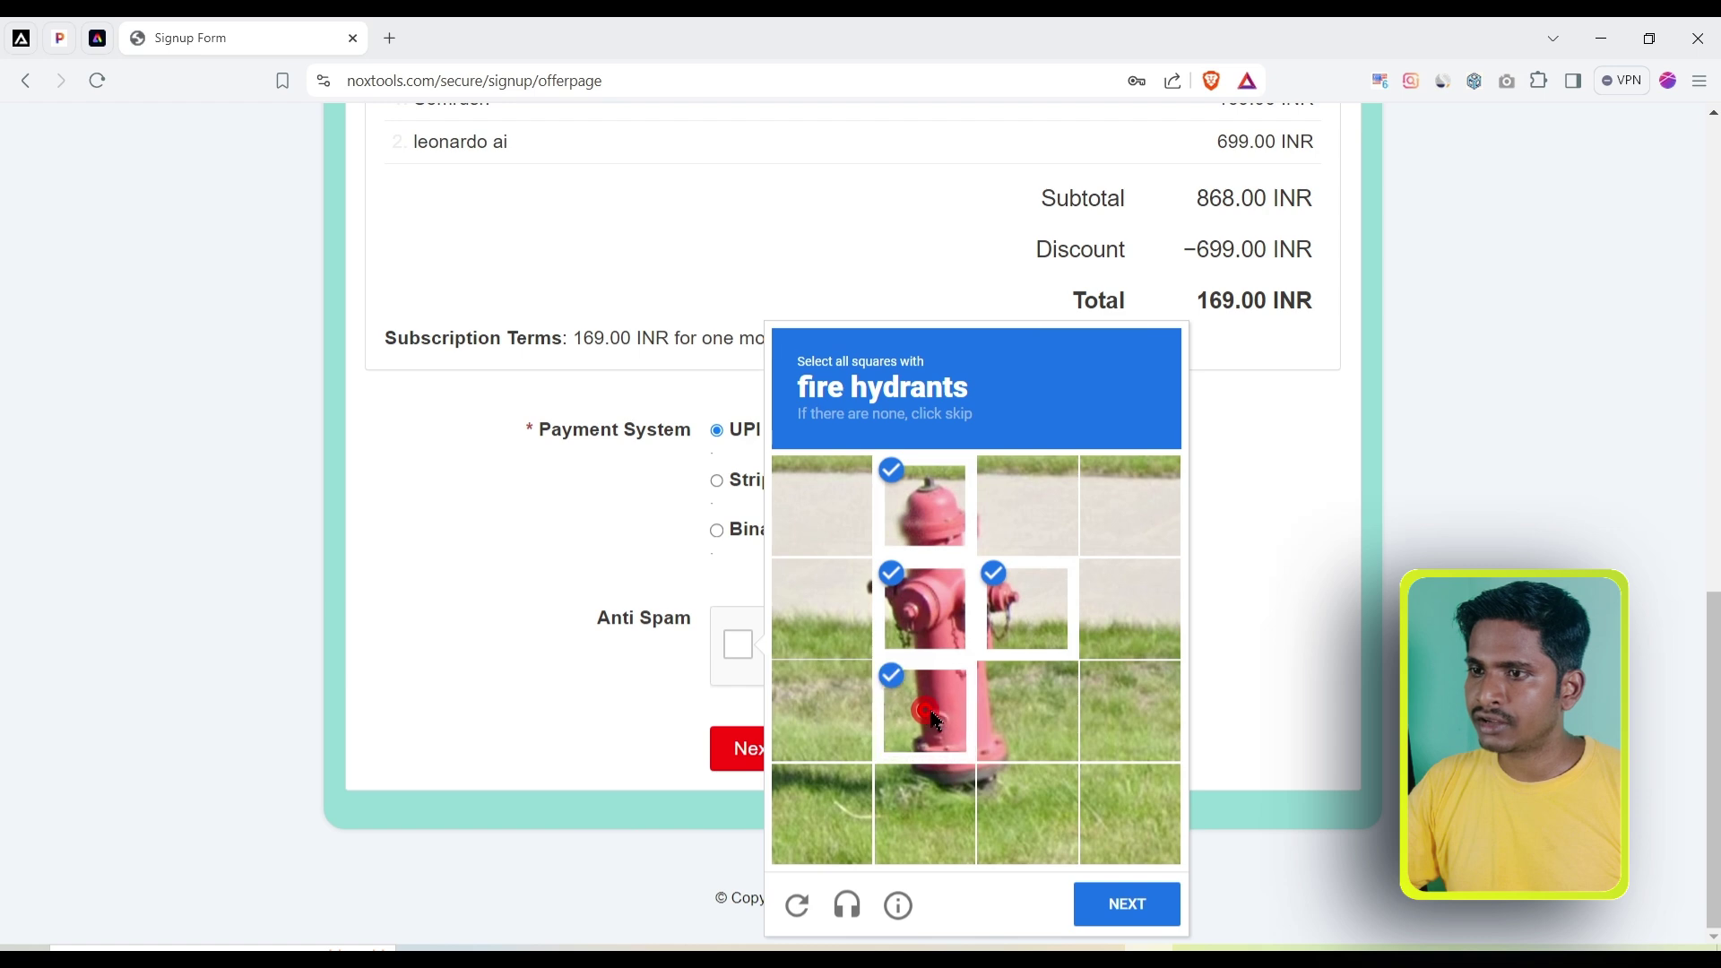
pyautogui.click(992, 744)
pyautogui.click(1118, 910)
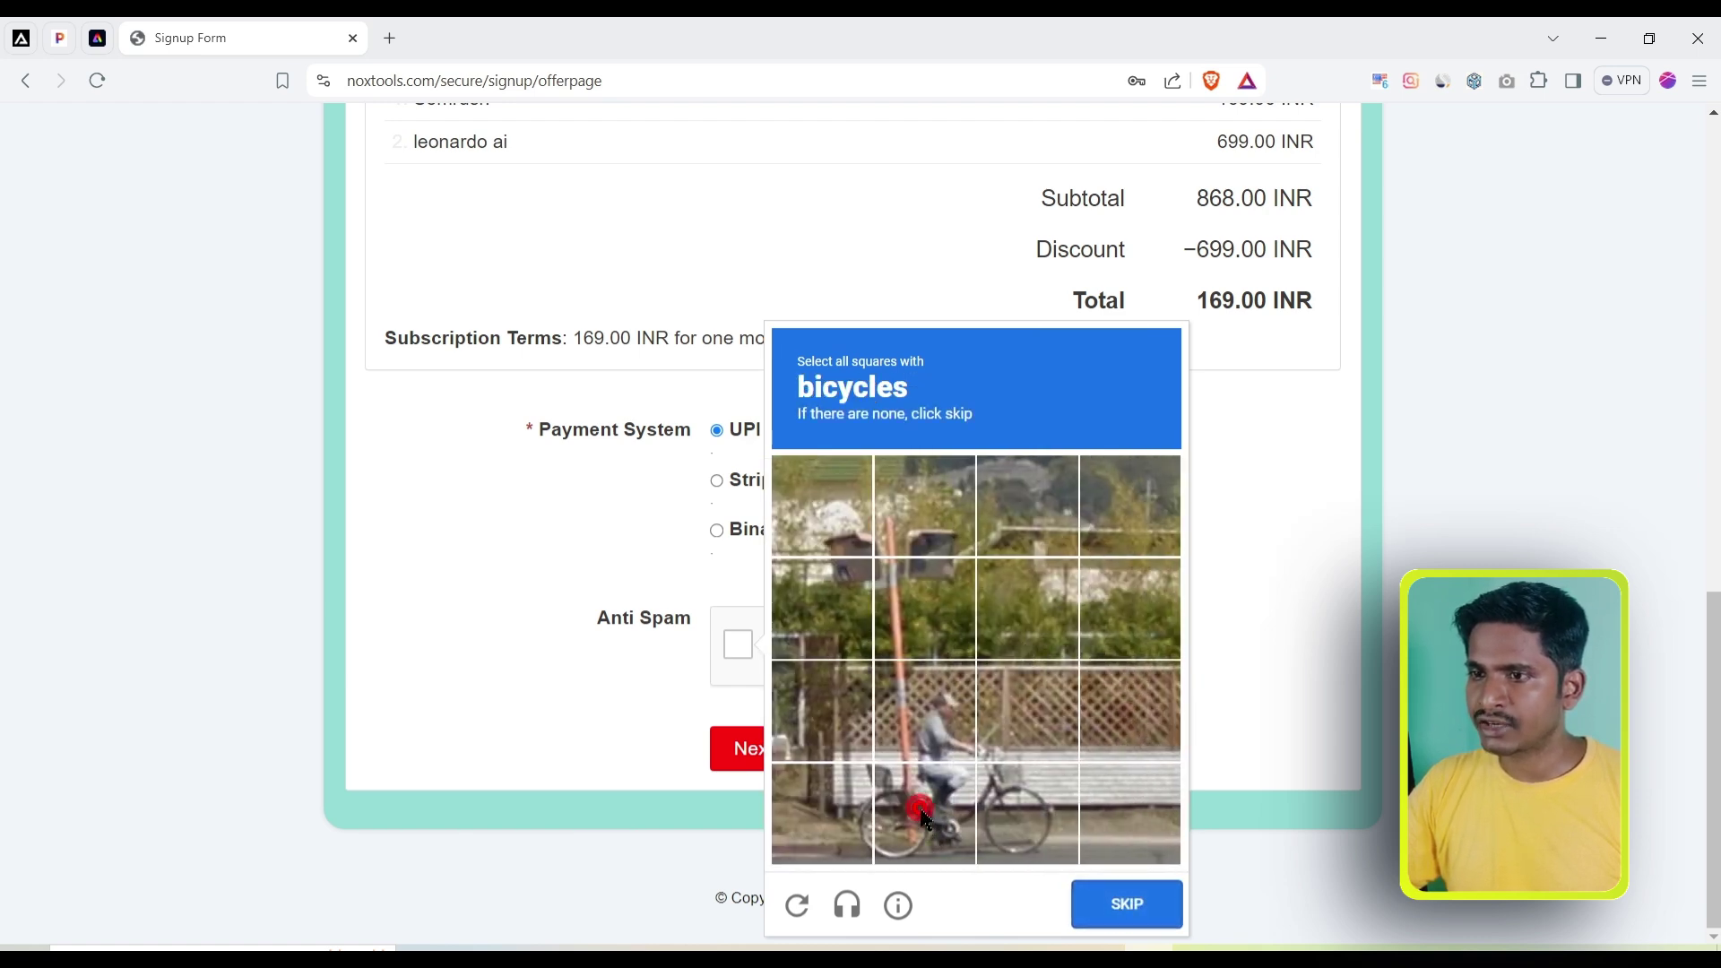
# Step: Select the bicycle tiles, verify the challenge, and submit the signup form
pyautogui.click(919, 807)
pyautogui.click(1029, 818)
pyautogui.click(1146, 904)
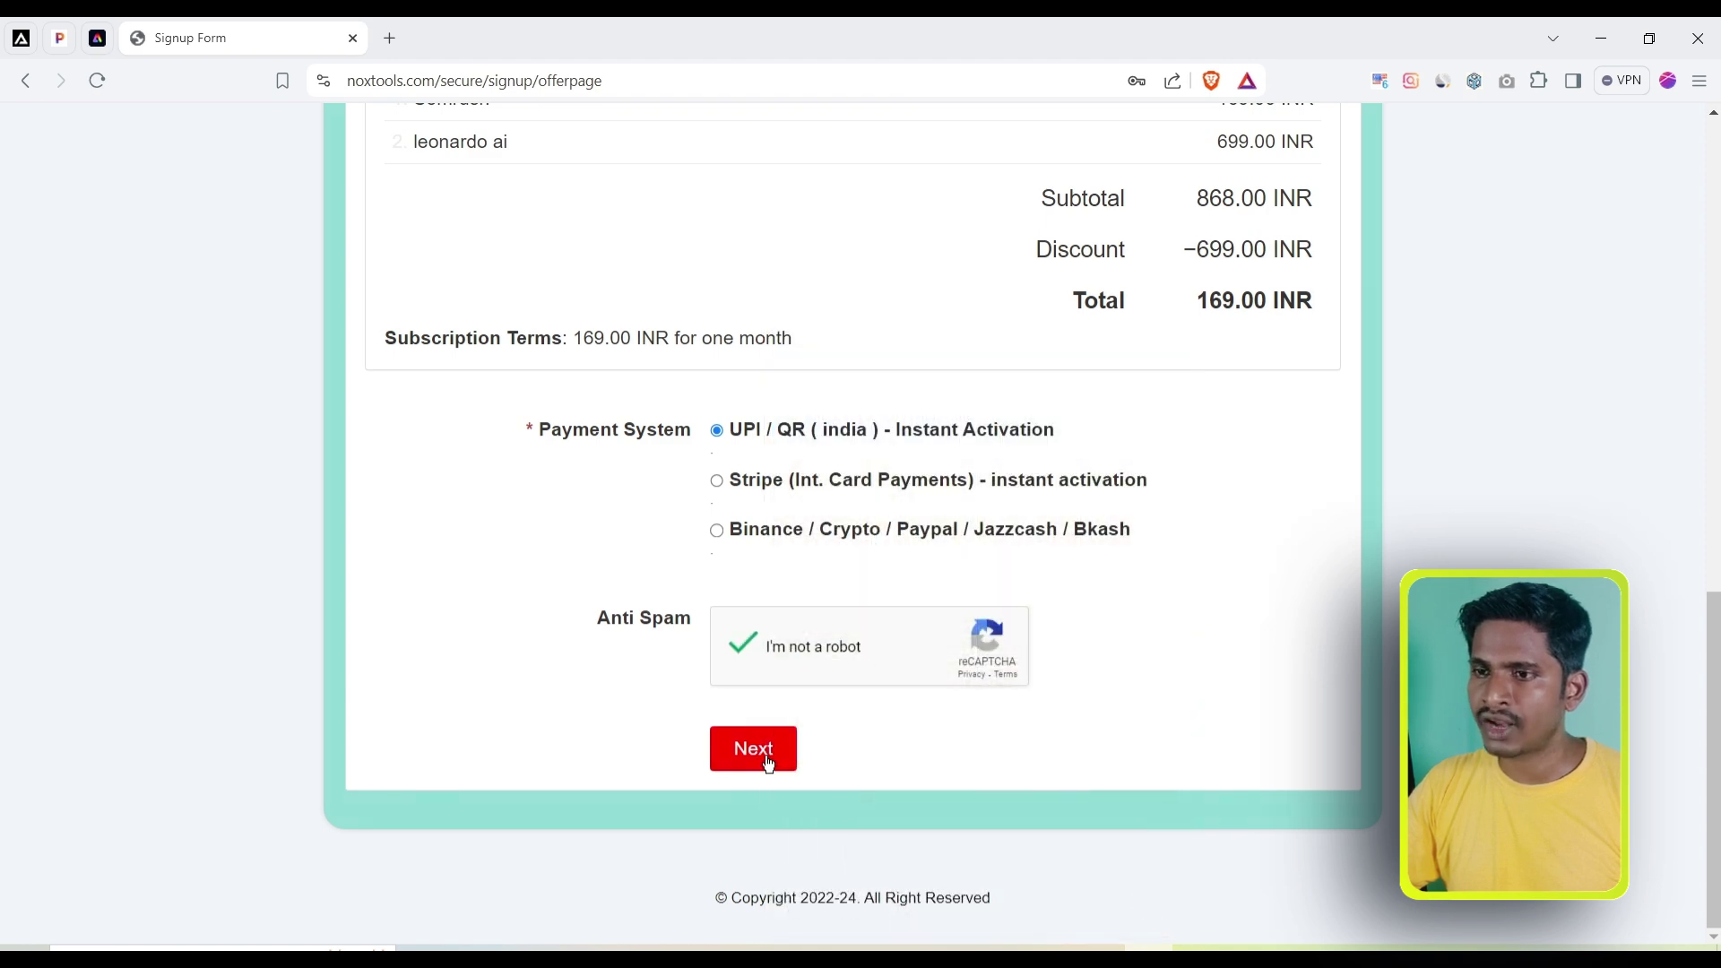
pyautogui.click(768, 762)
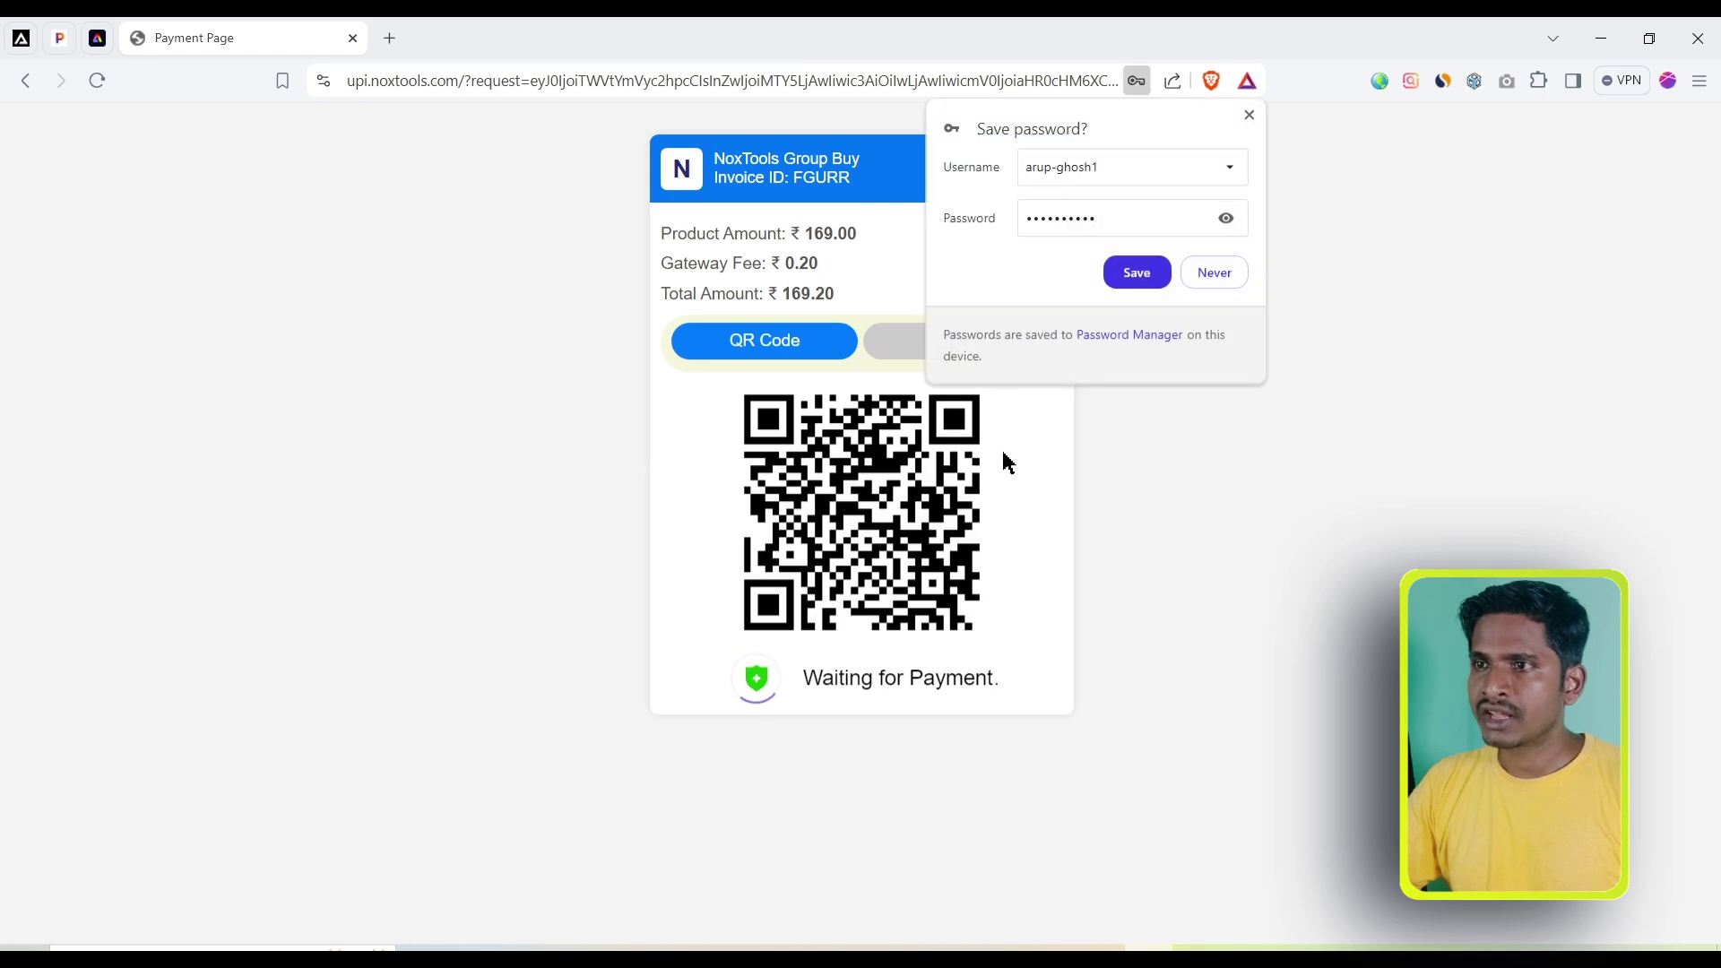
# Step: Save the new account login in the browser and return to noxtools.com
pyautogui.click(1206, 282)
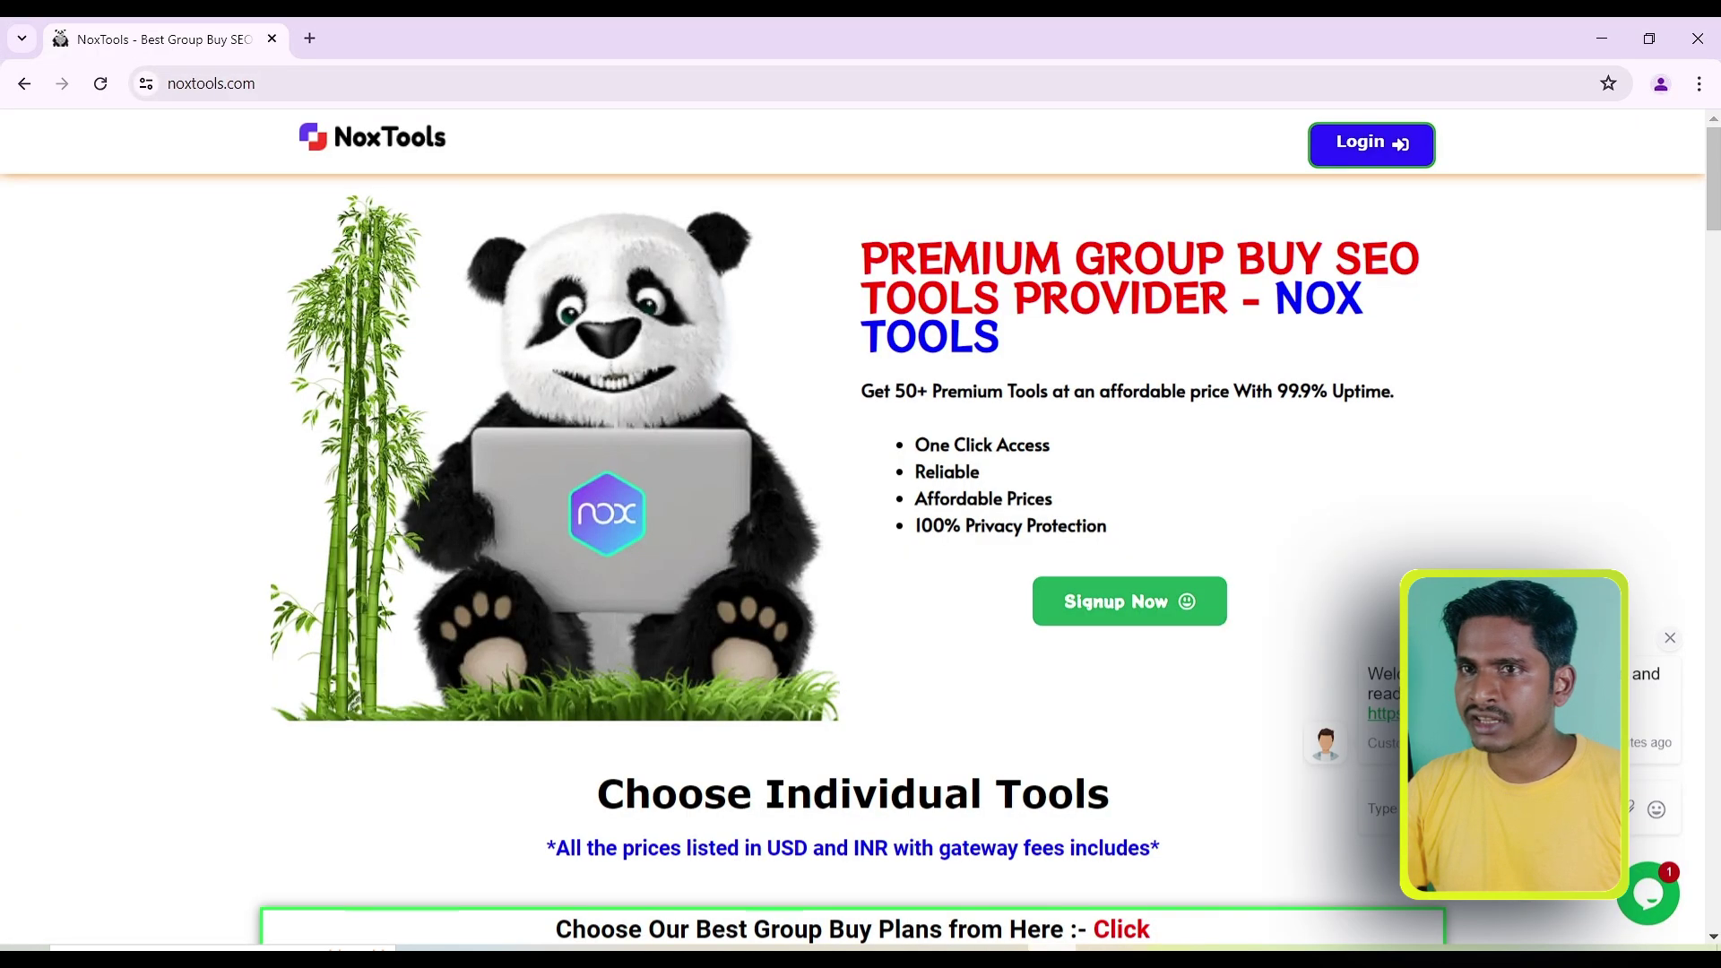
pyautogui.scroll(-3, 345, 146)
pyautogui.click(346, 85)
pyautogui.click(352, 88)
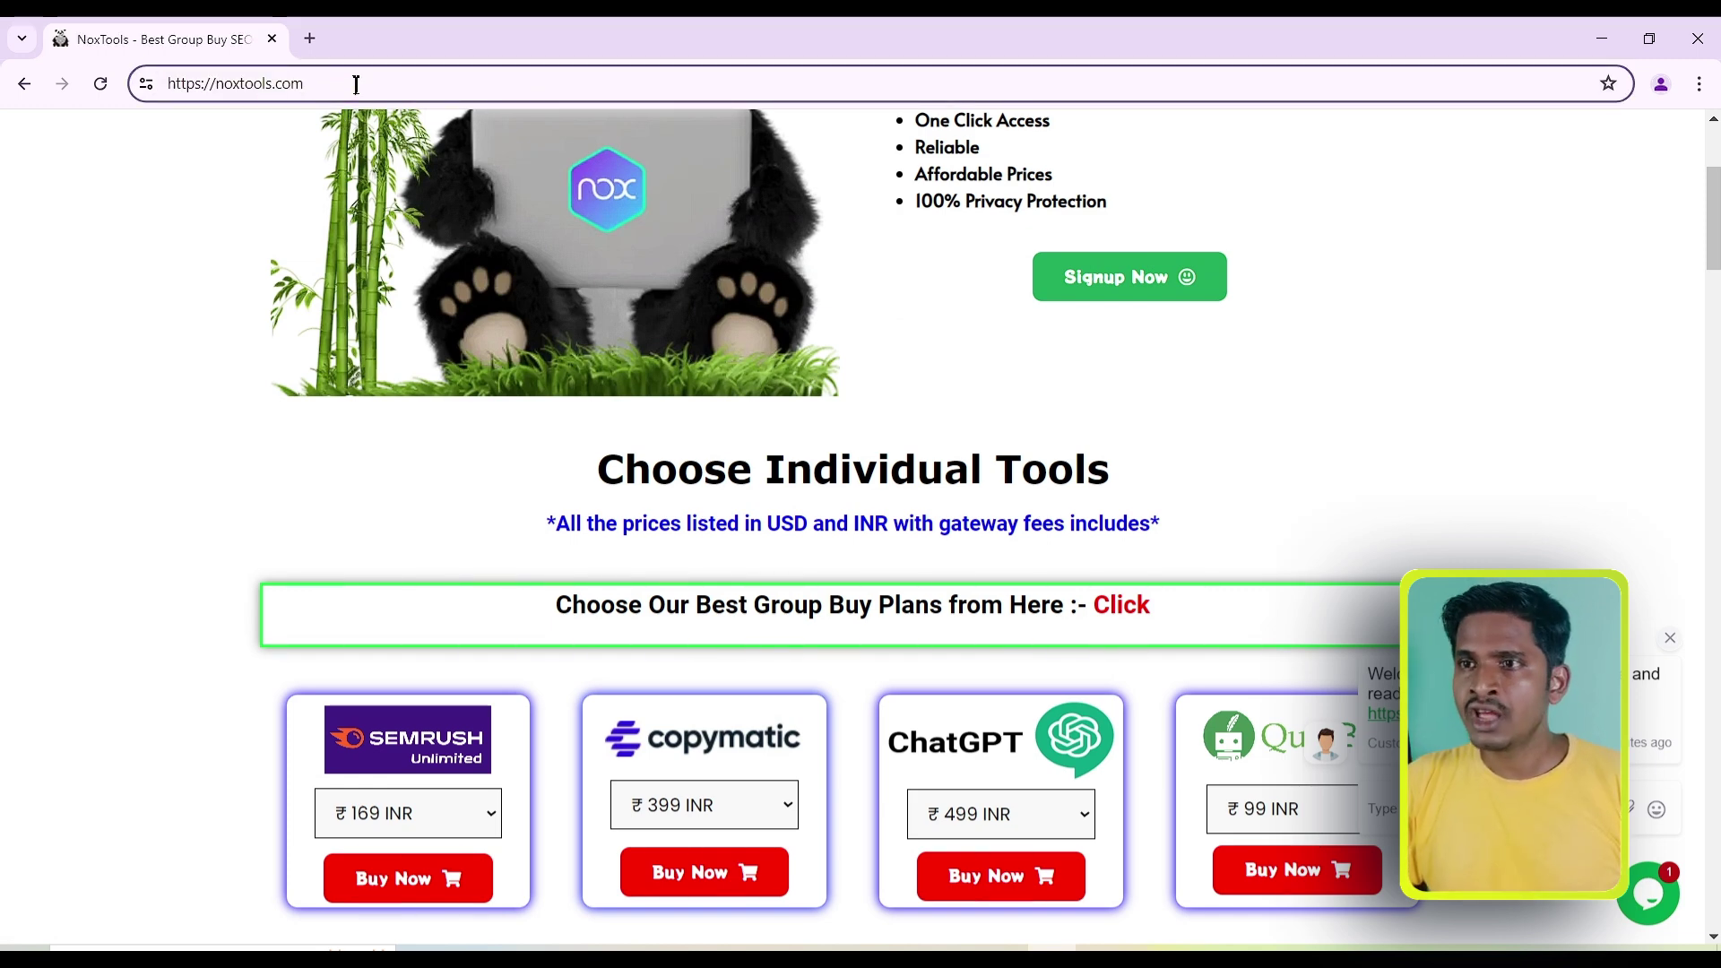
# Step: Open the group buy plans page and review the Lite, Advanced, Pro and Writer plans
pyautogui.scroll(-4, 968, 269)
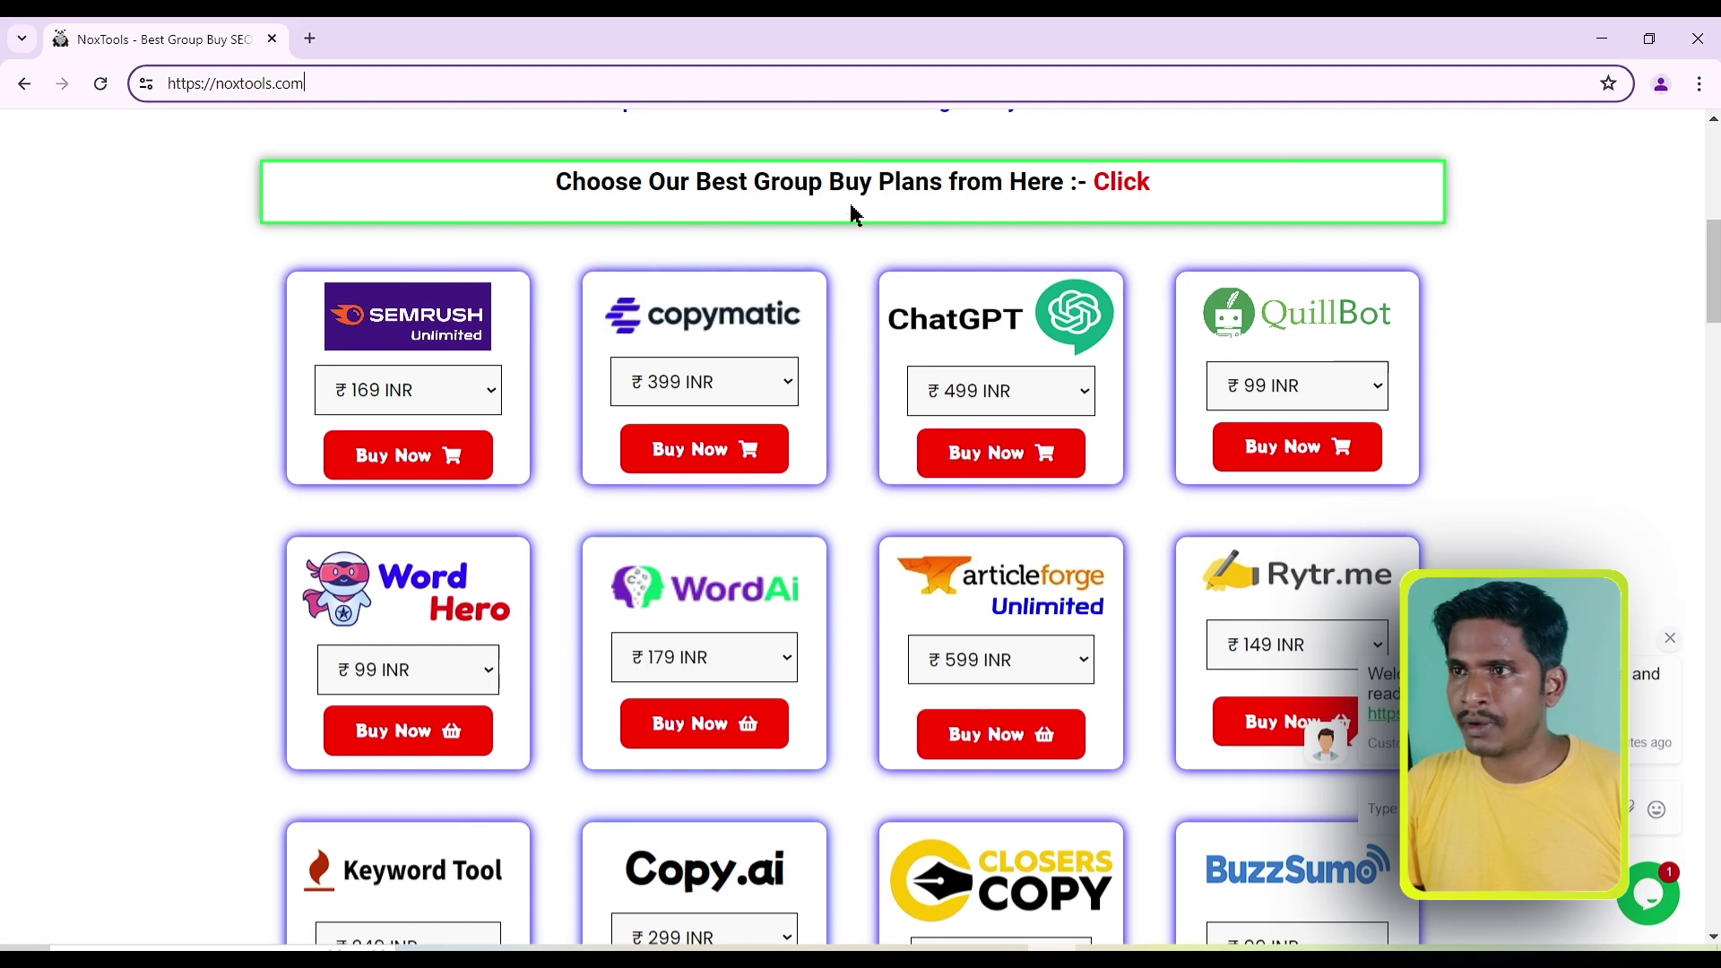
pyautogui.click(1117, 183)
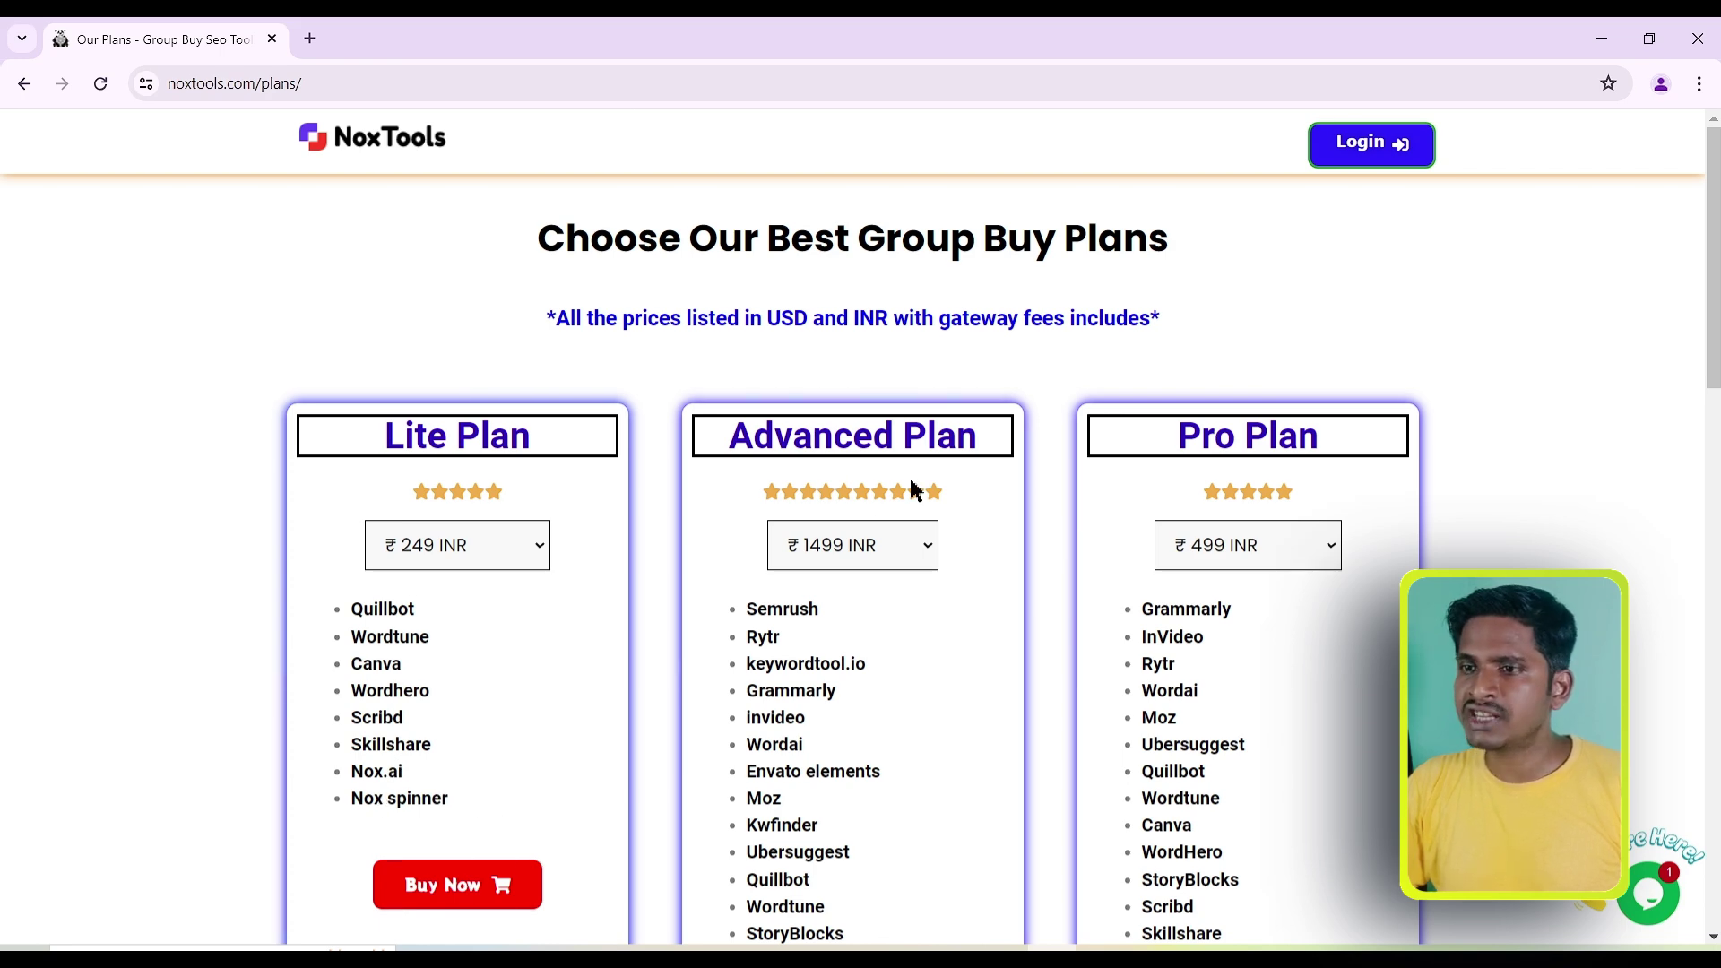
pyautogui.scroll(-1, 914, 488)
pyautogui.scroll(-1, 914, 489)
pyautogui.moveTo(818, 397); pyautogui.dragTo(742, 409)
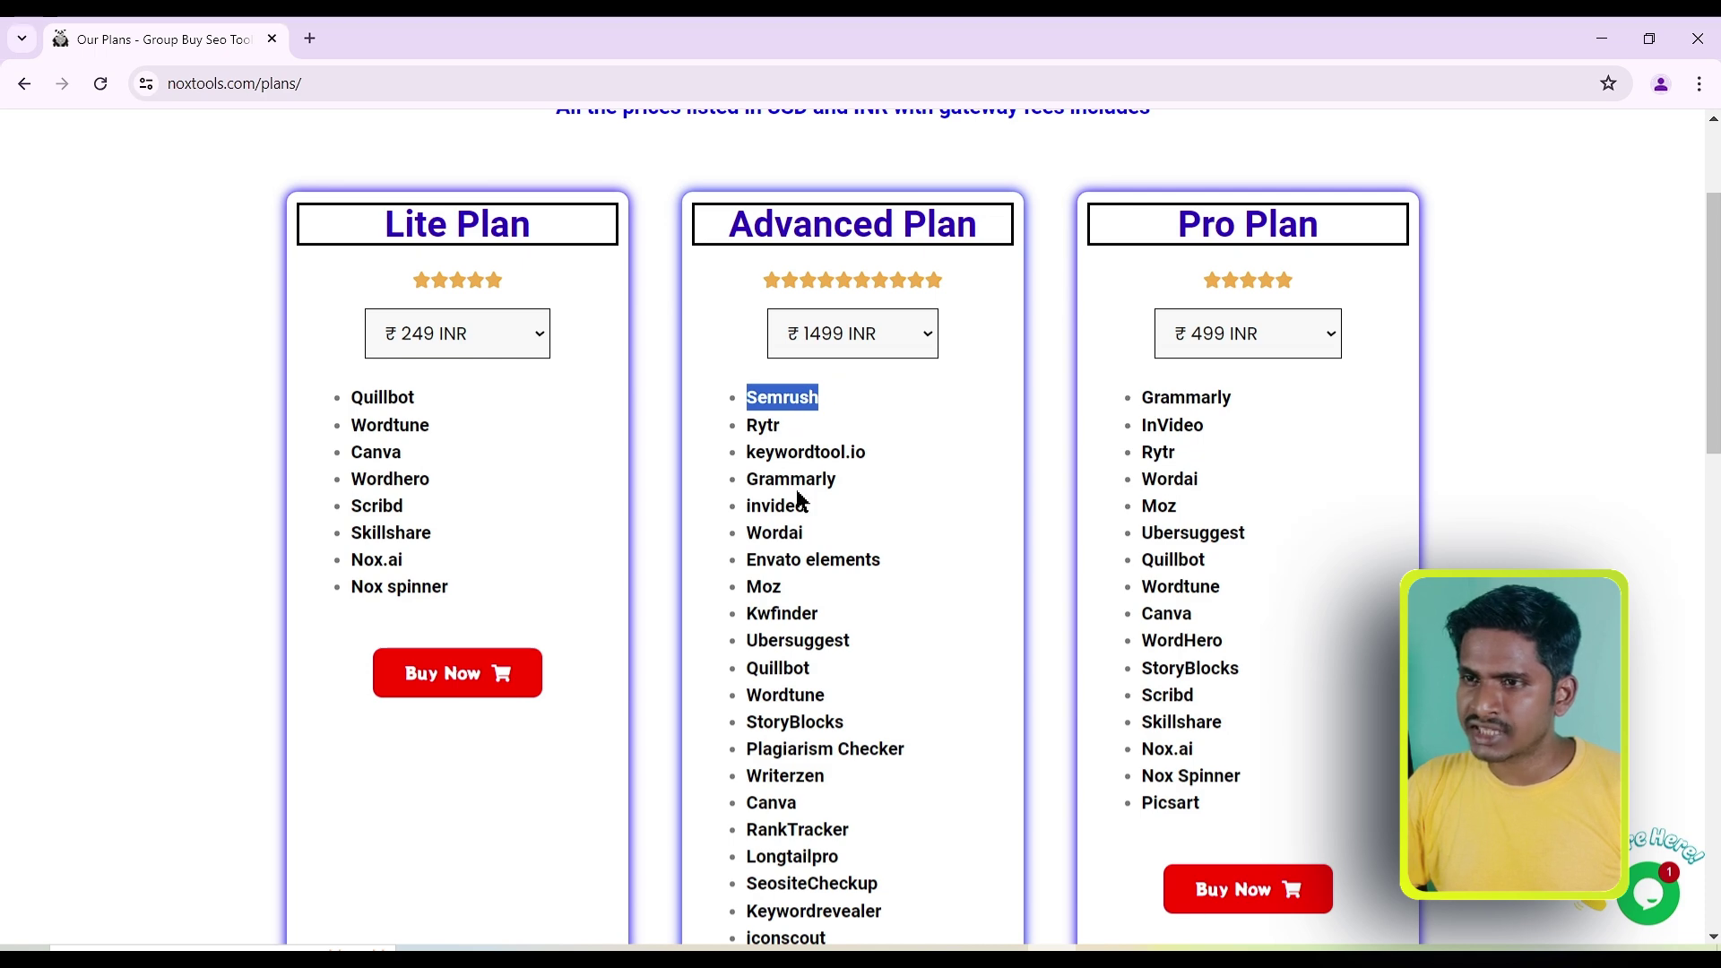
pyautogui.scroll(-7, 791, 451)
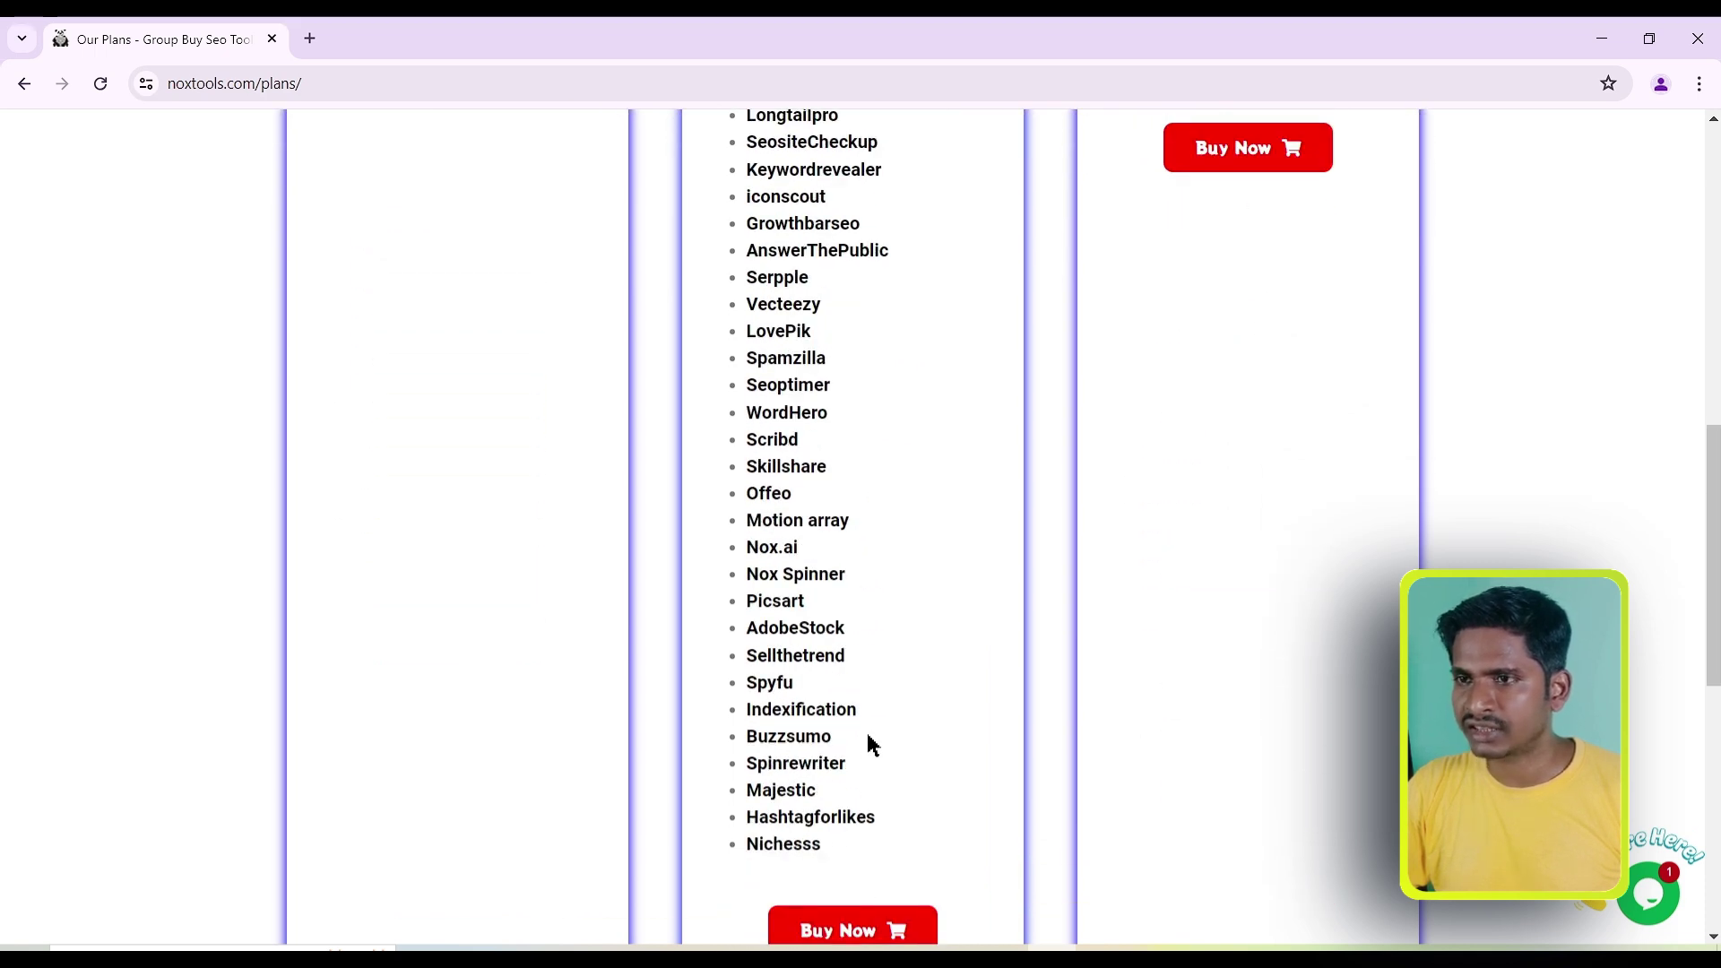
pyautogui.scroll(9, 869, 746)
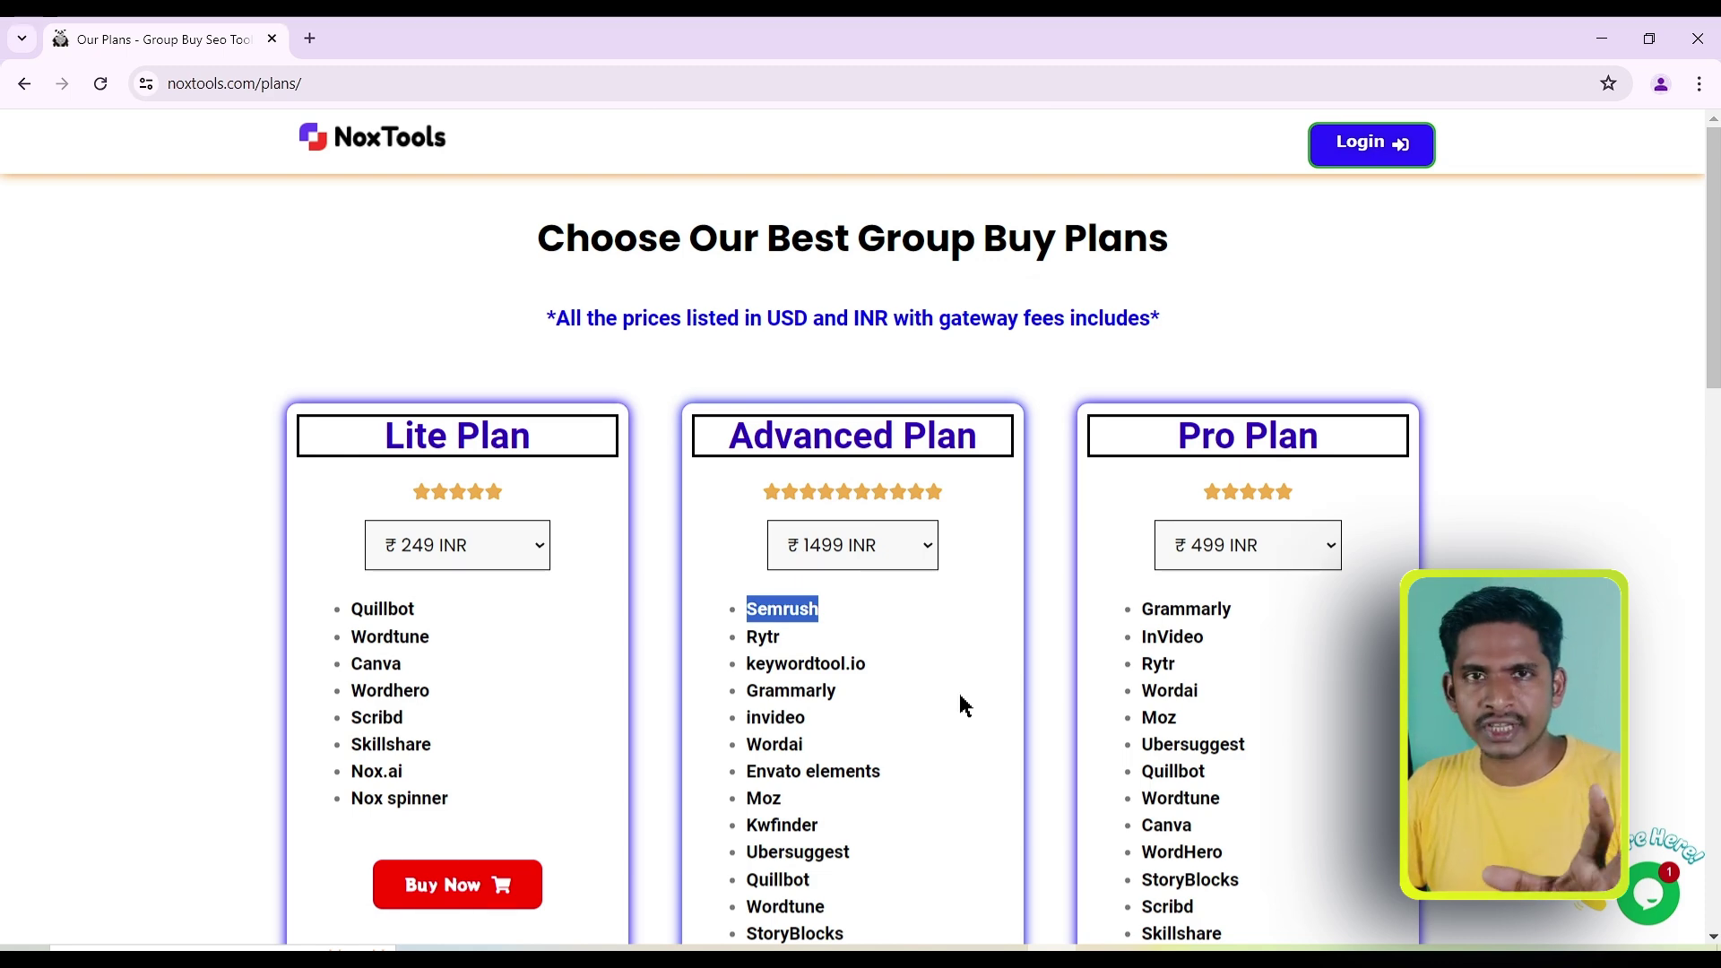
pyautogui.scroll(-15, 961, 650)
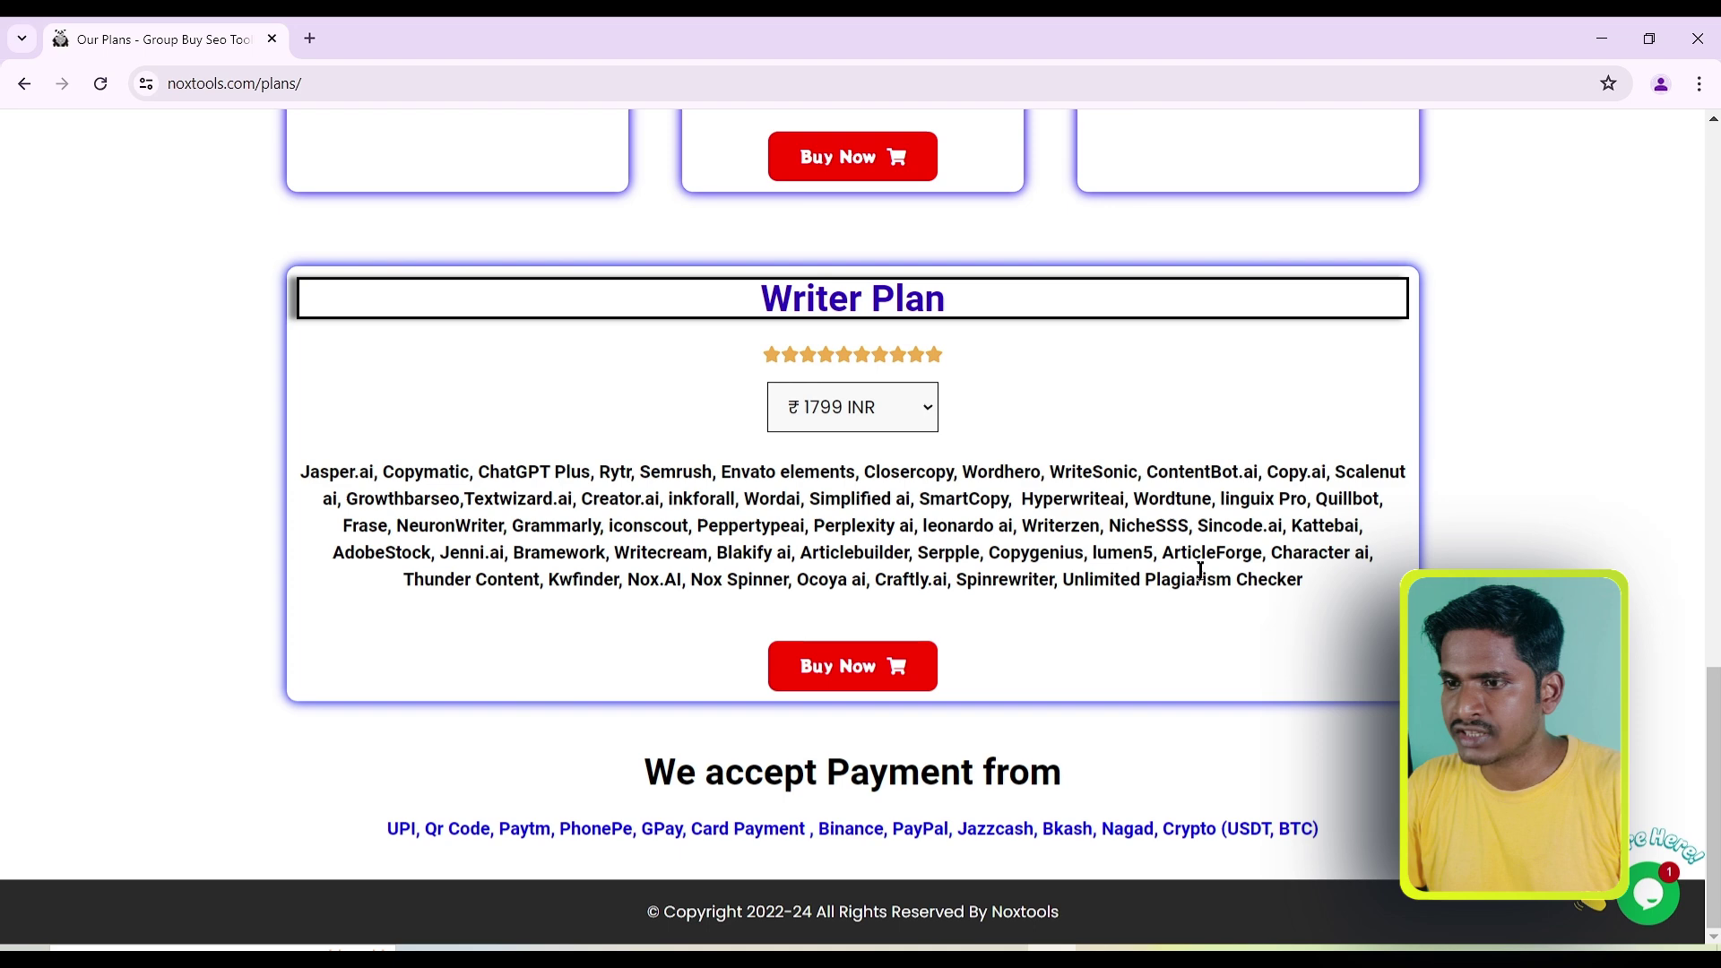
pyautogui.scroll(15, 1200, 571)
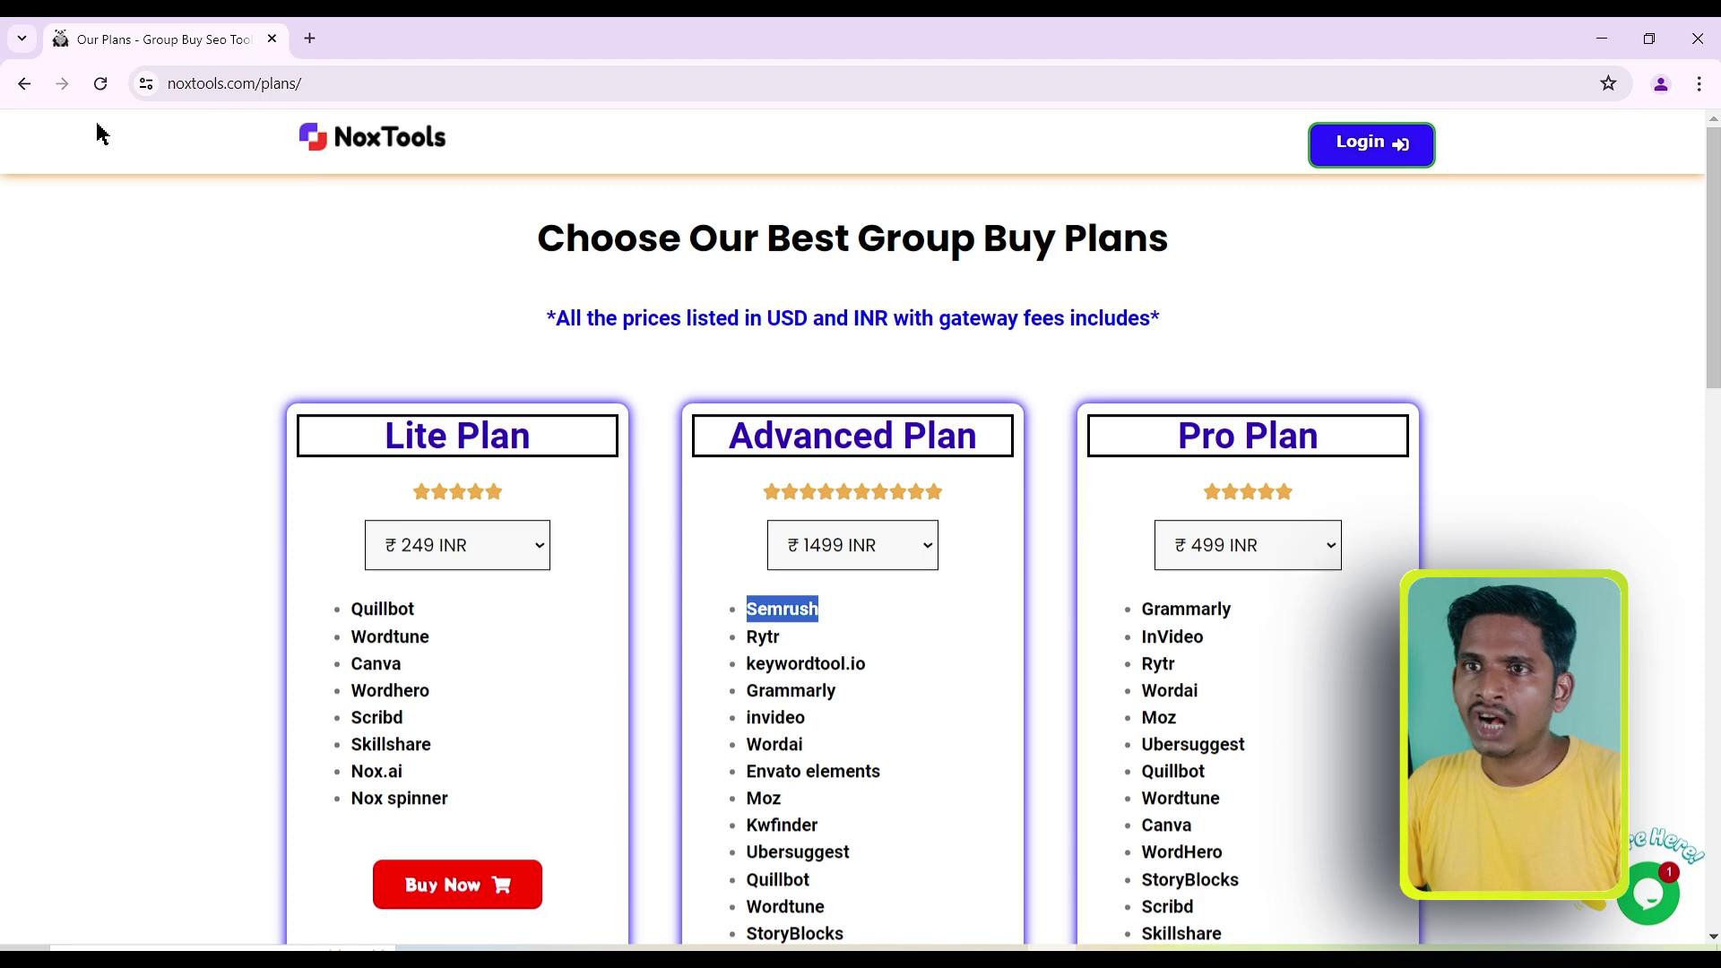
# Step: Go back to the NoxTools homepage and scroll to the individual tools list
pyautogui.click(22, 84)
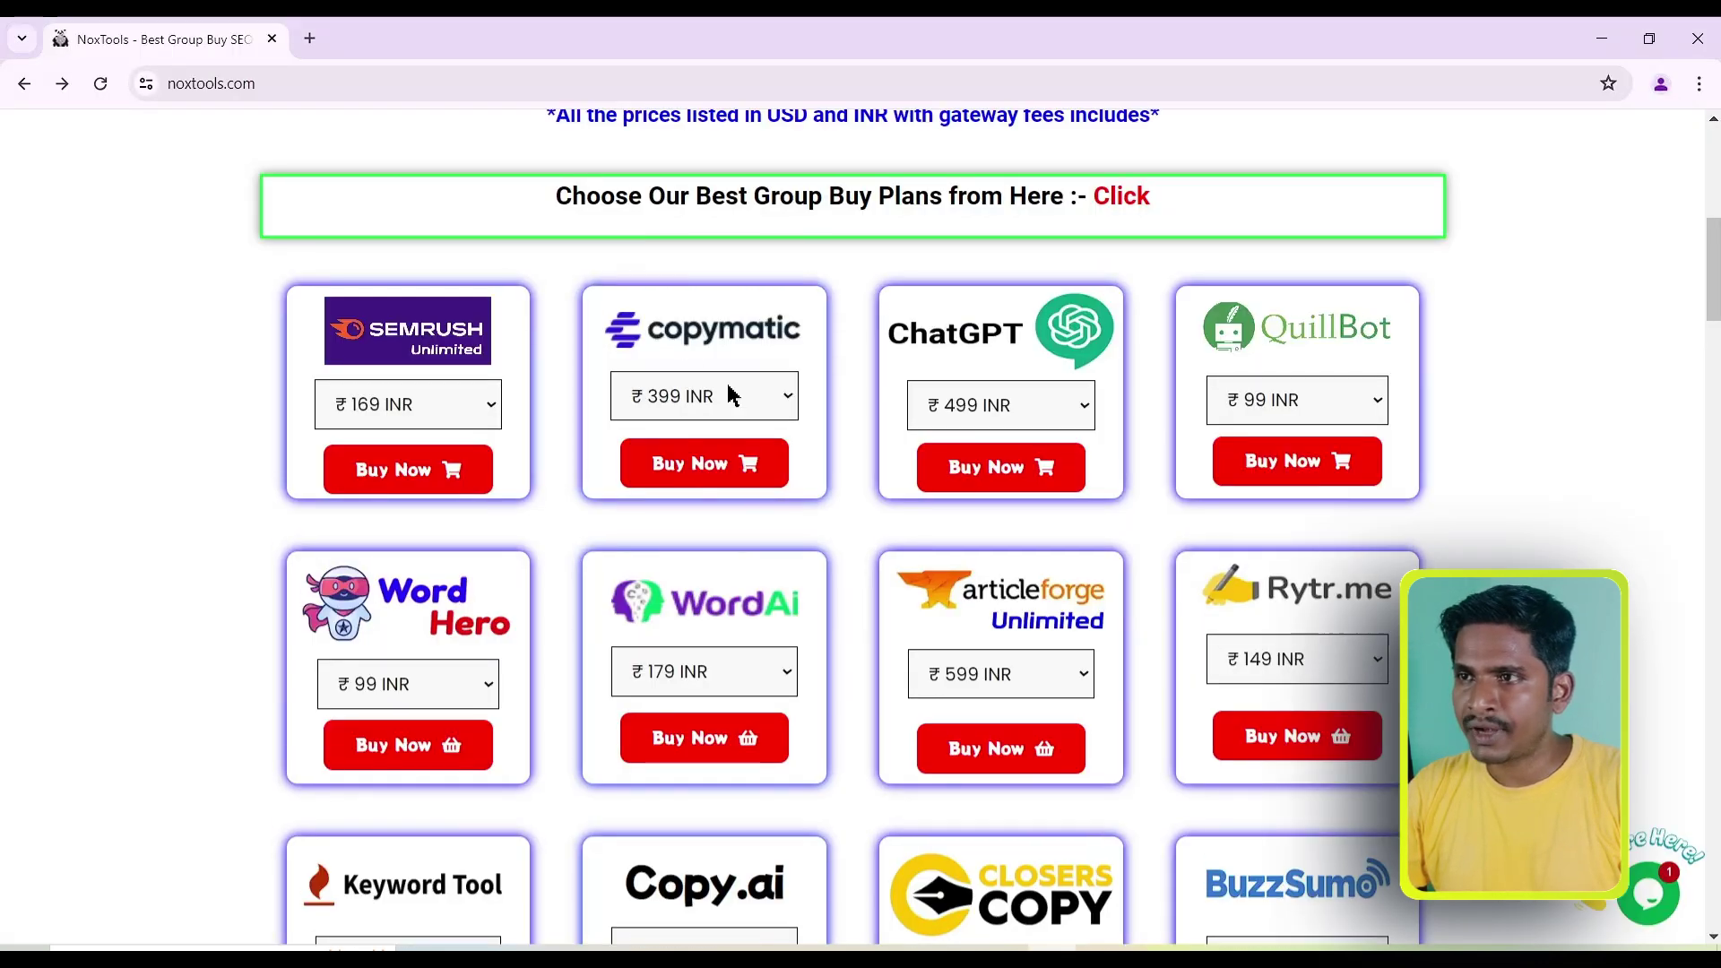
pyautogui.scroll(8, 733, 396)
# Step: Sign in with the account username and password, declining to save the password
pyautogui.click(1376, 154)
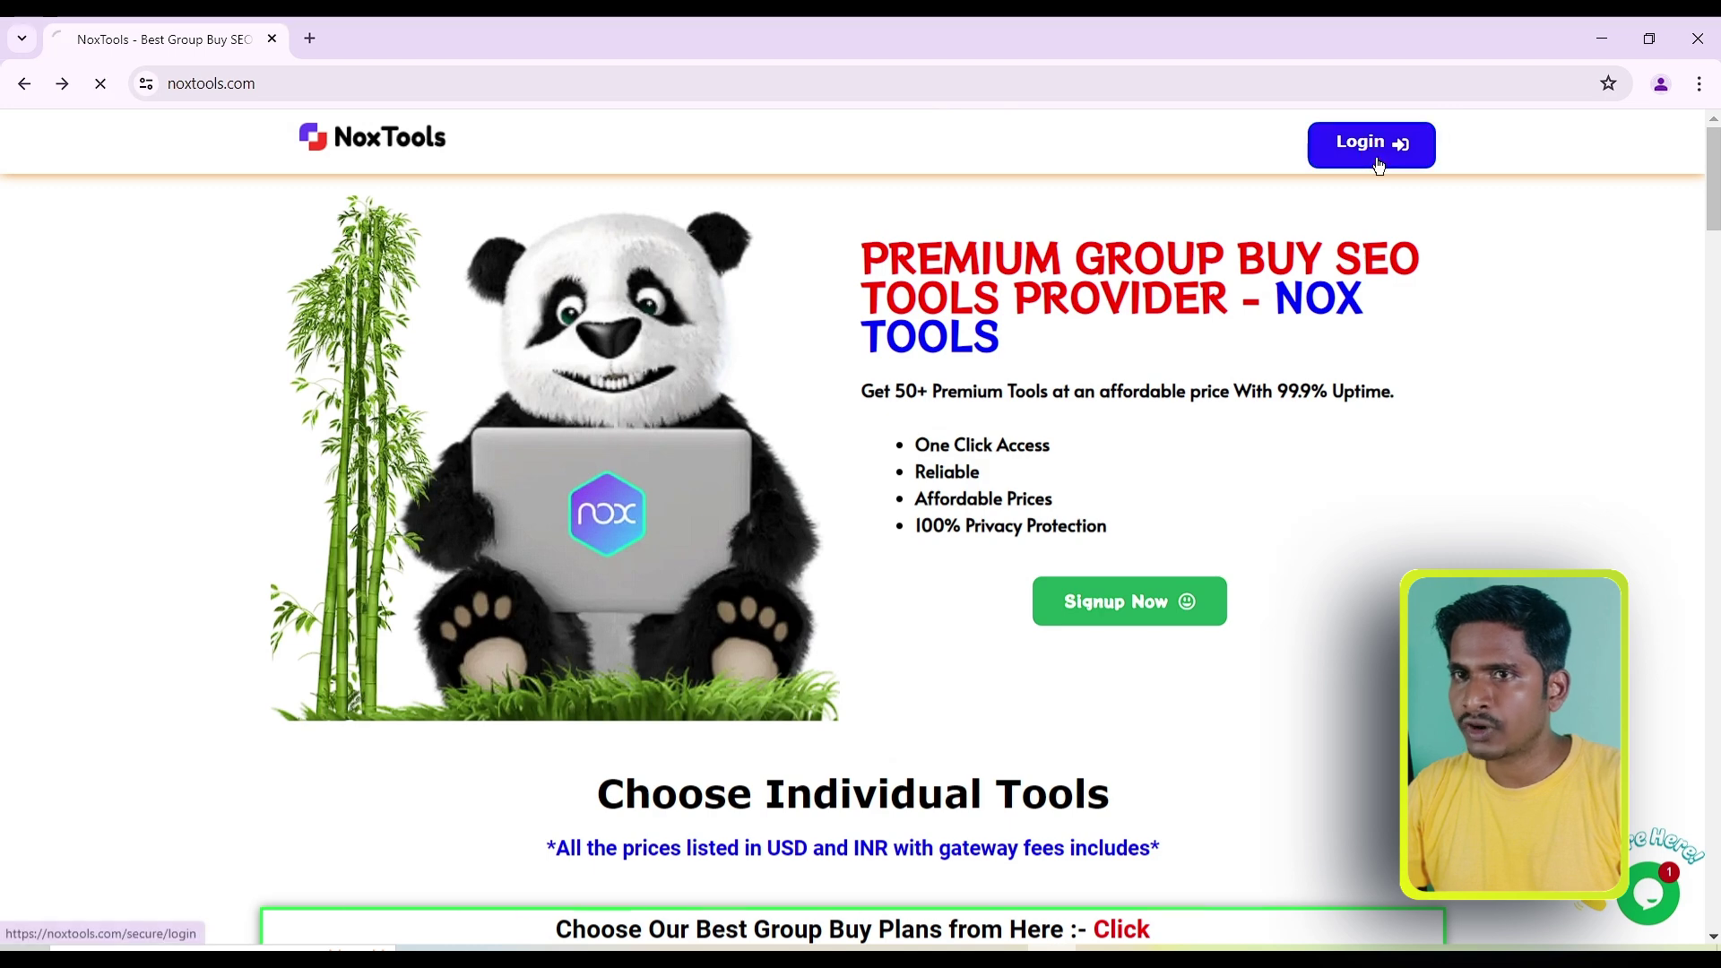
pyautogui.click(868, 373)
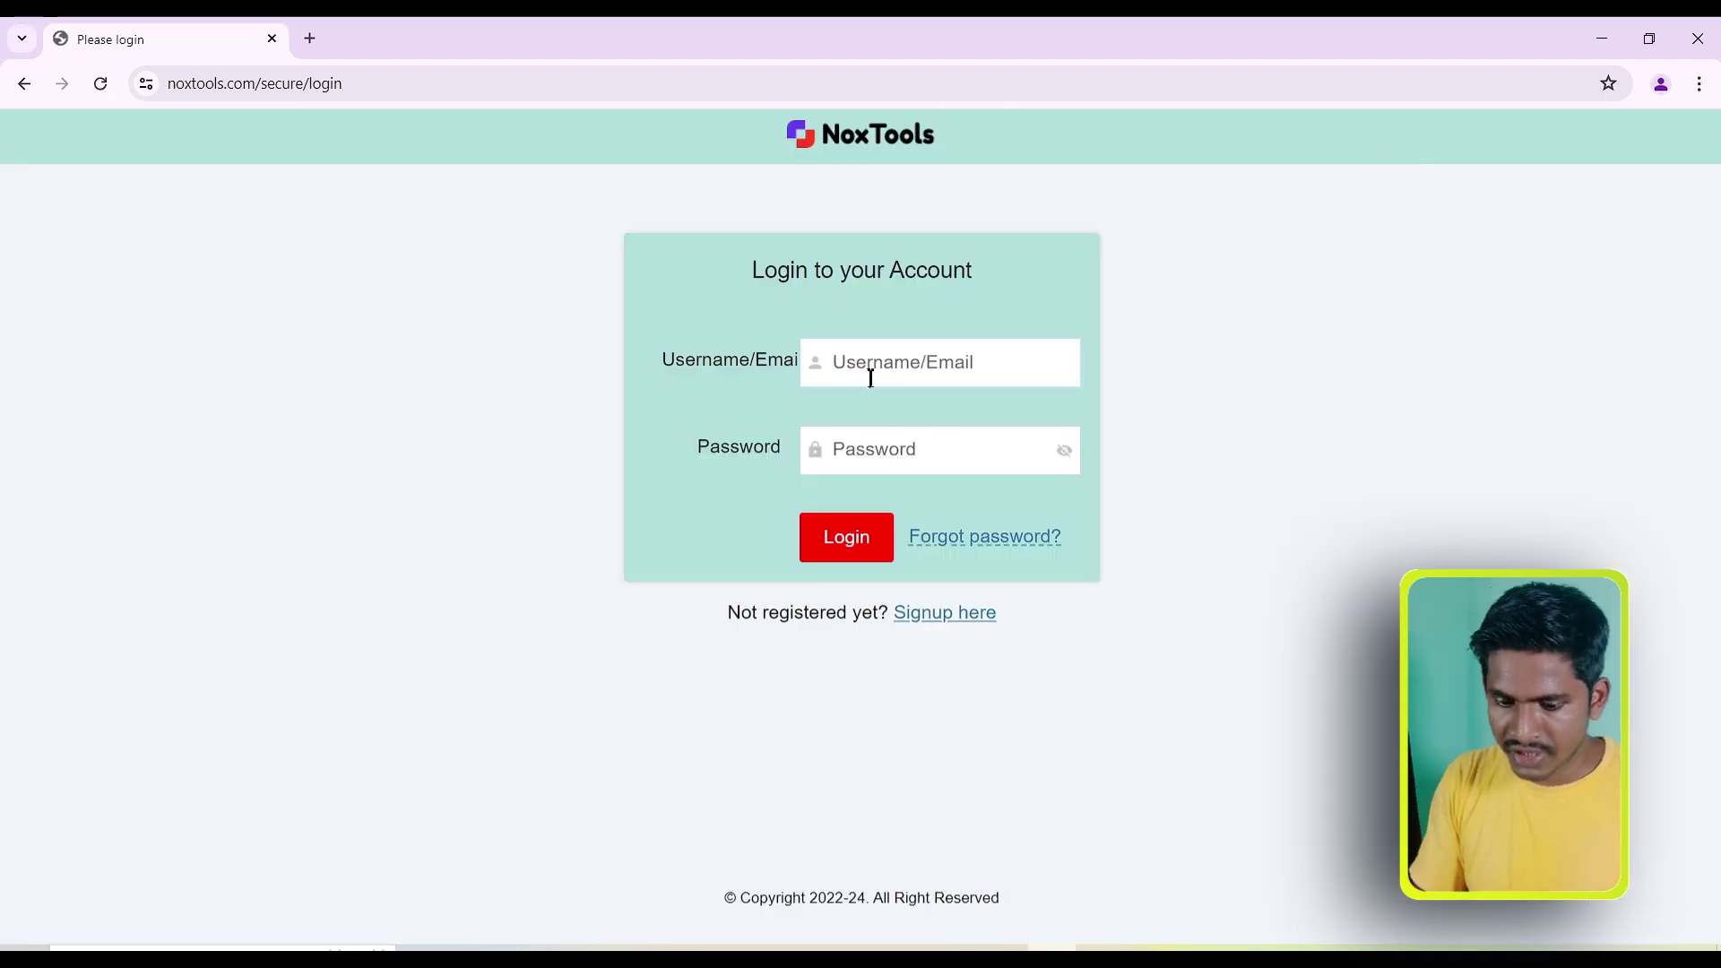
pyautogui.write('arup-ghosh')
pyautogui.press('Tab')
pyautogui.write('•••••••••••')
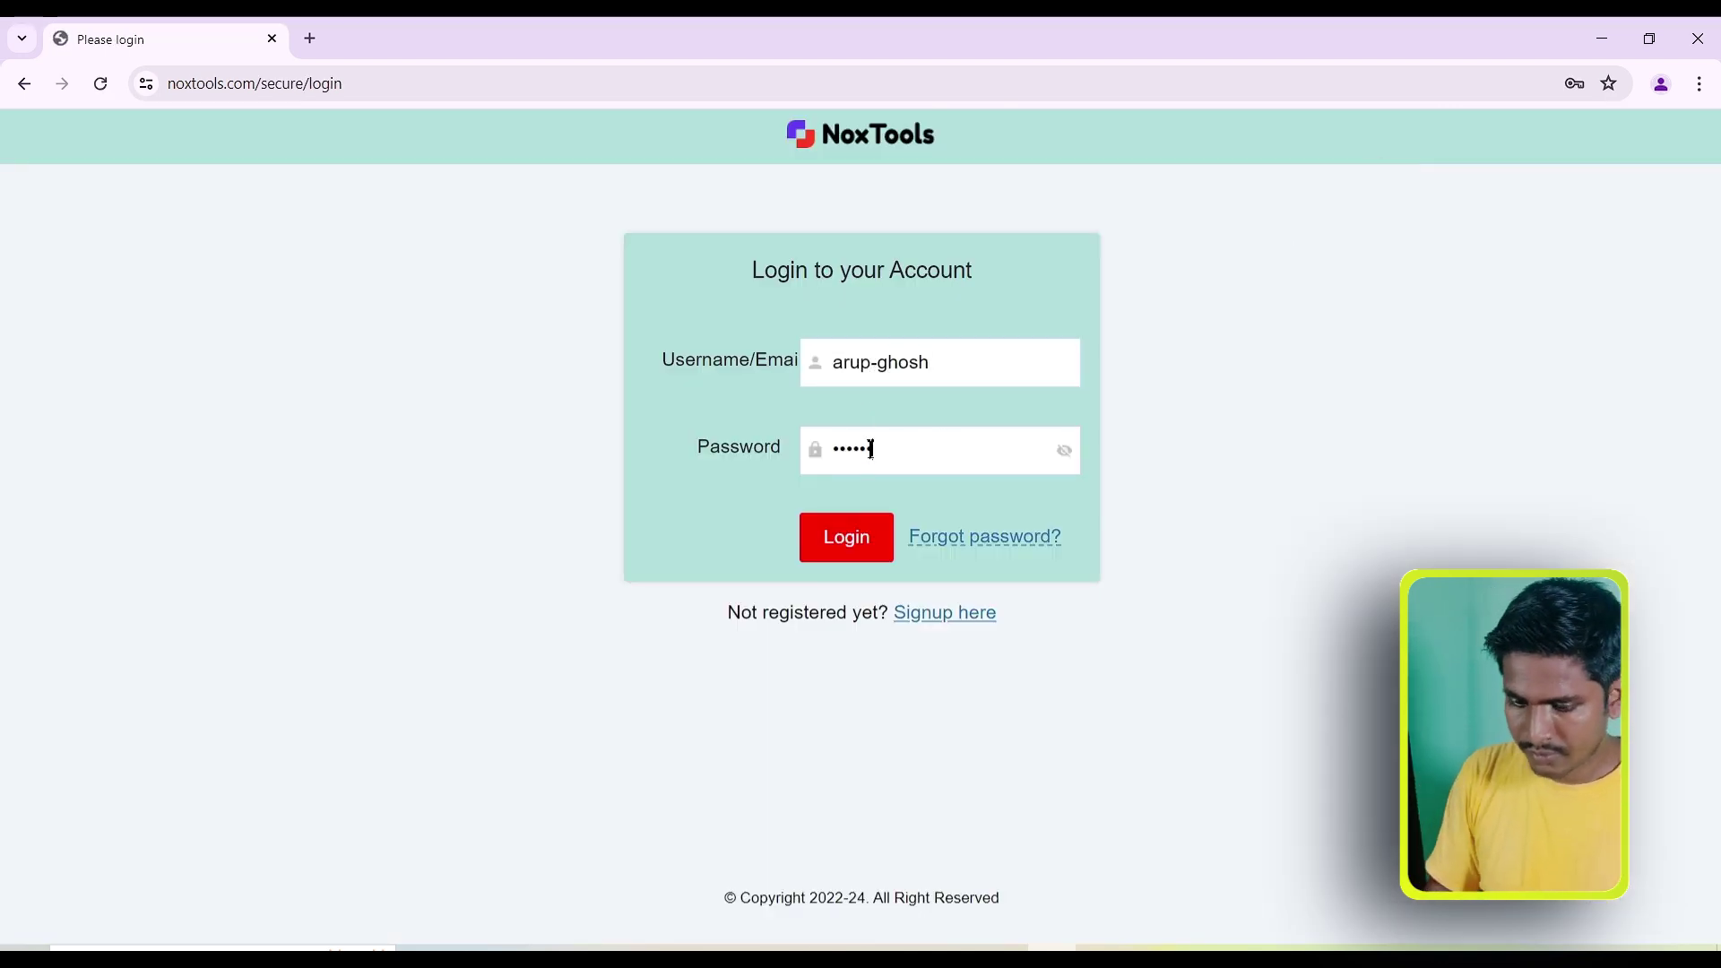
pyautogui.click(847, 556)
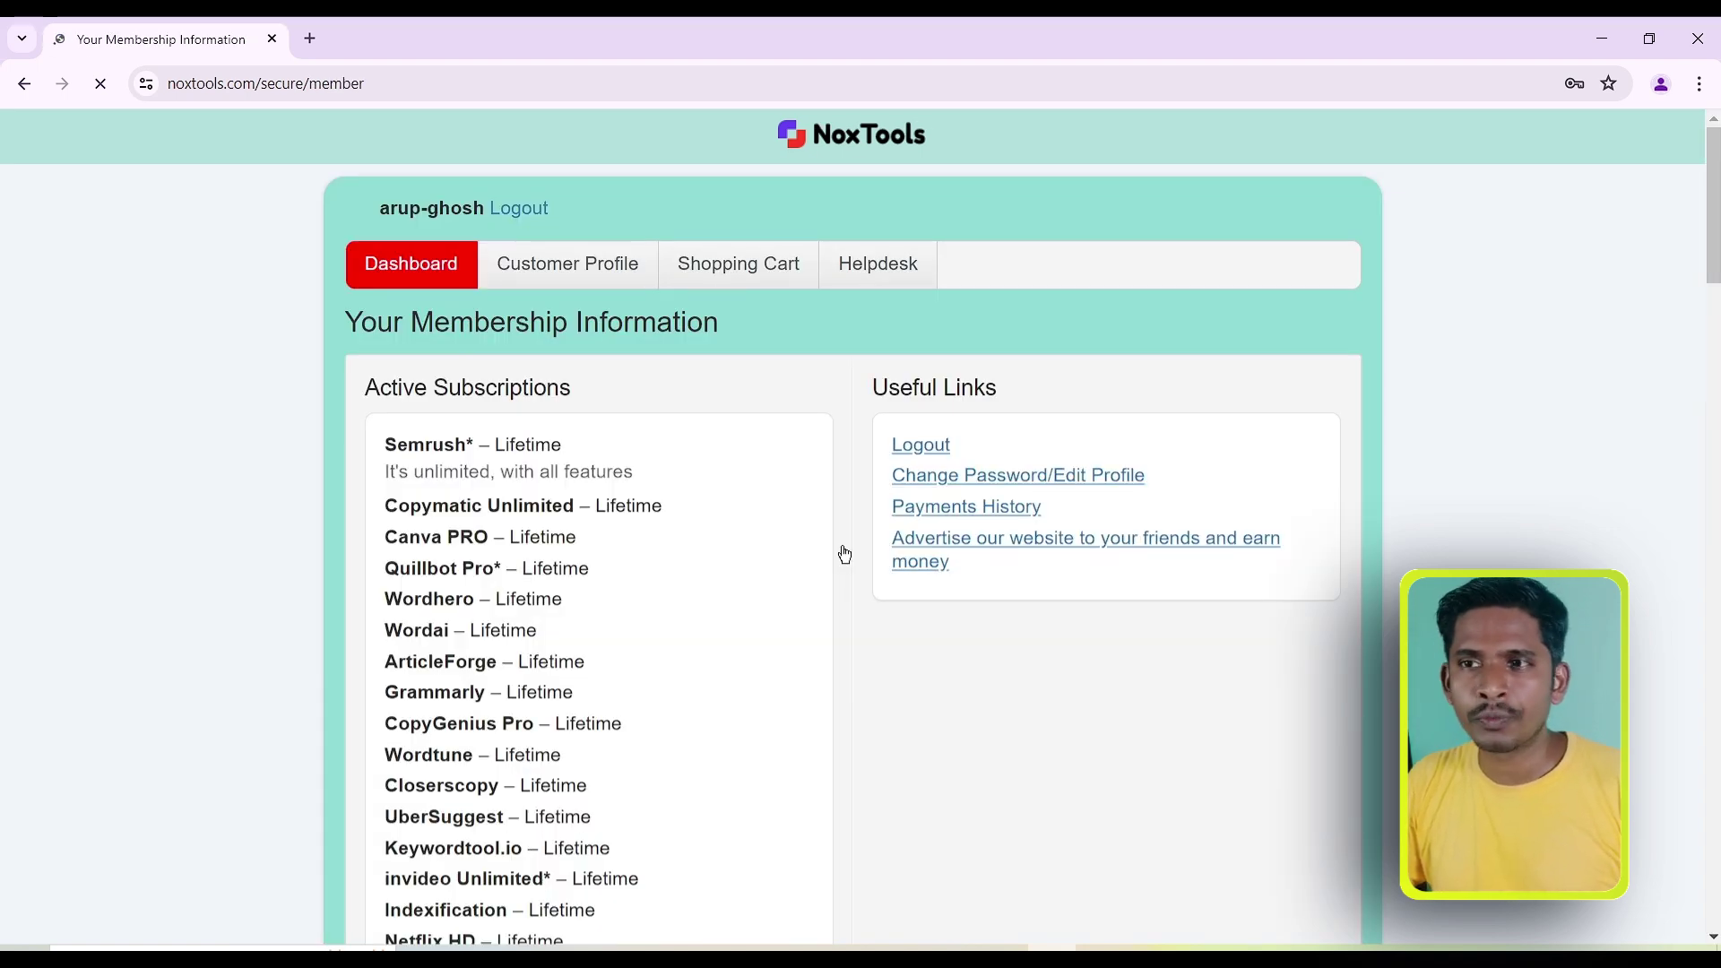
pyautogui.scroll(-5, 608, 450)
pyautogui.scroll(5, 608, 450)
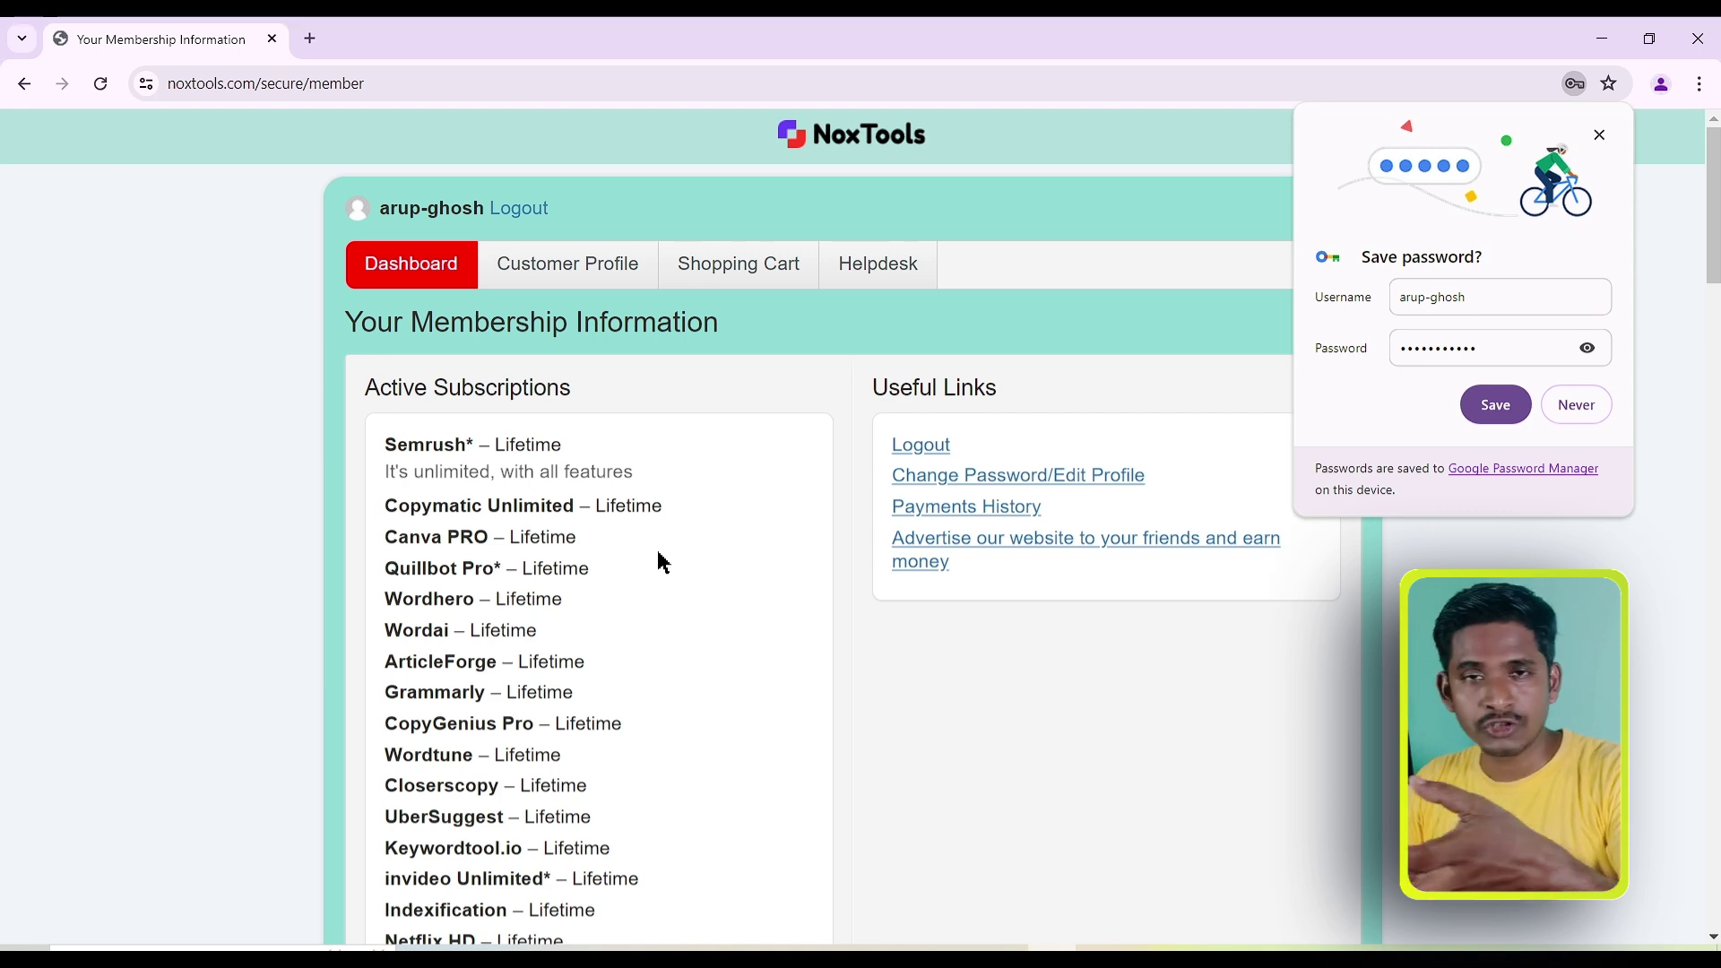
pyautogui.click(1576, 405)
# Step: Open the Semrush resource from Active Resources in a new tab and switch to it
pyautogui.scroll(-14, 618, 474)
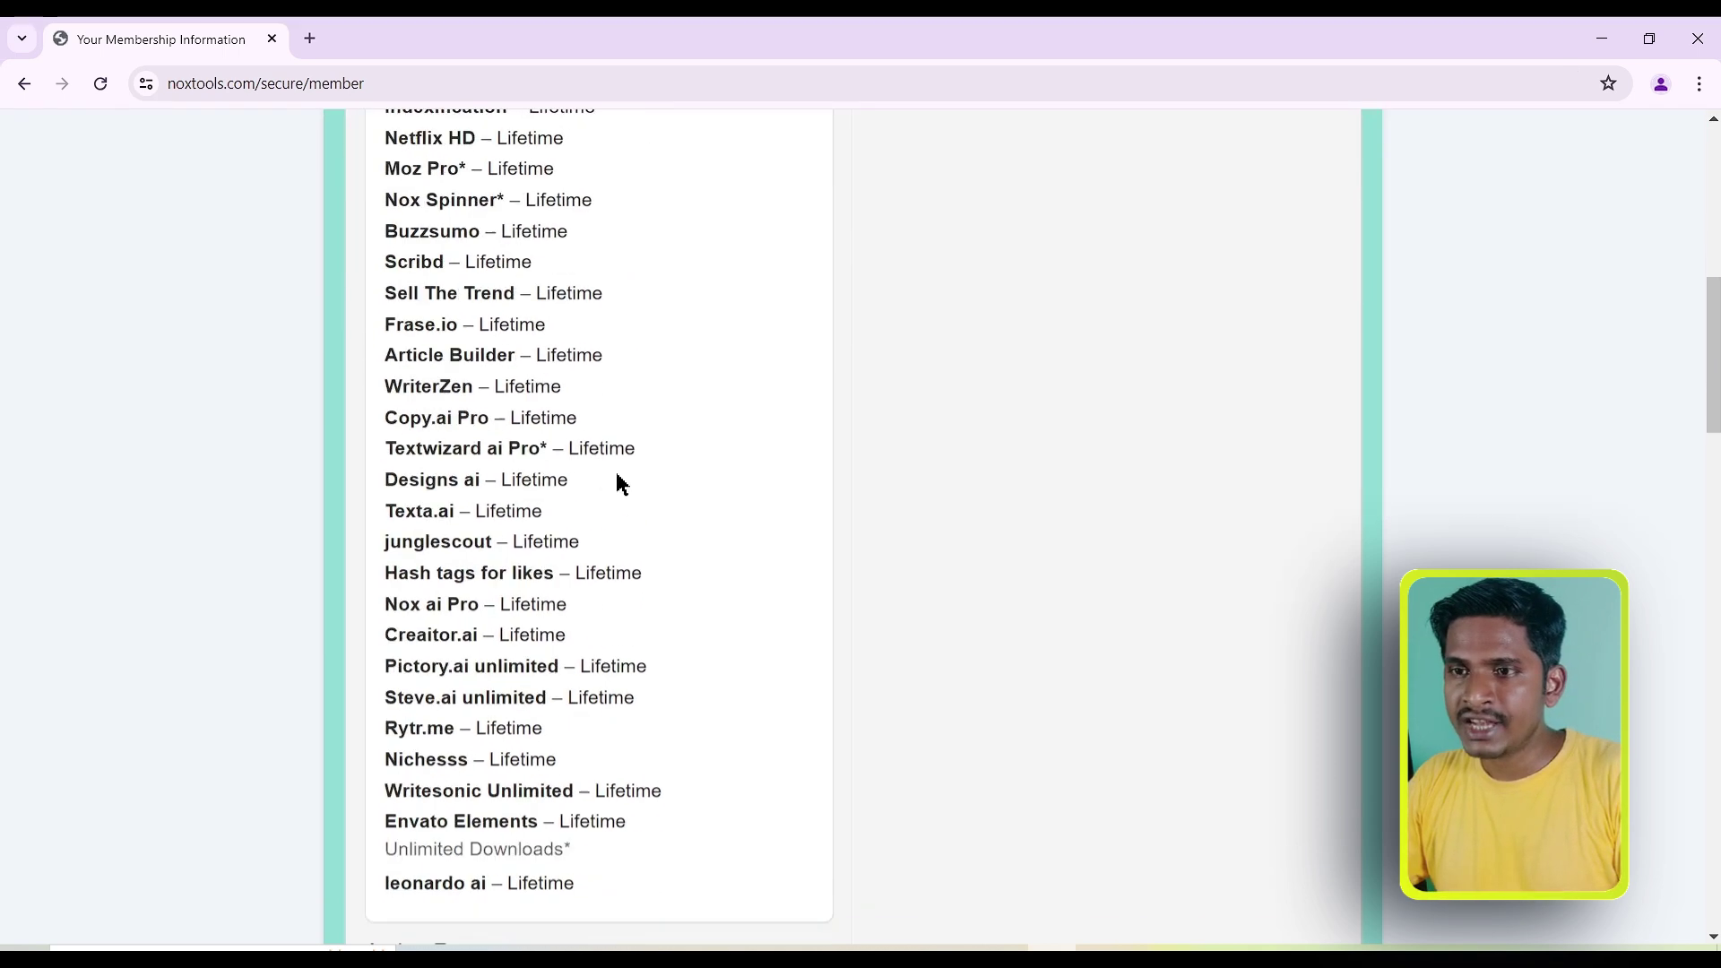
pyautogui.scroll(-3, 556, 557)
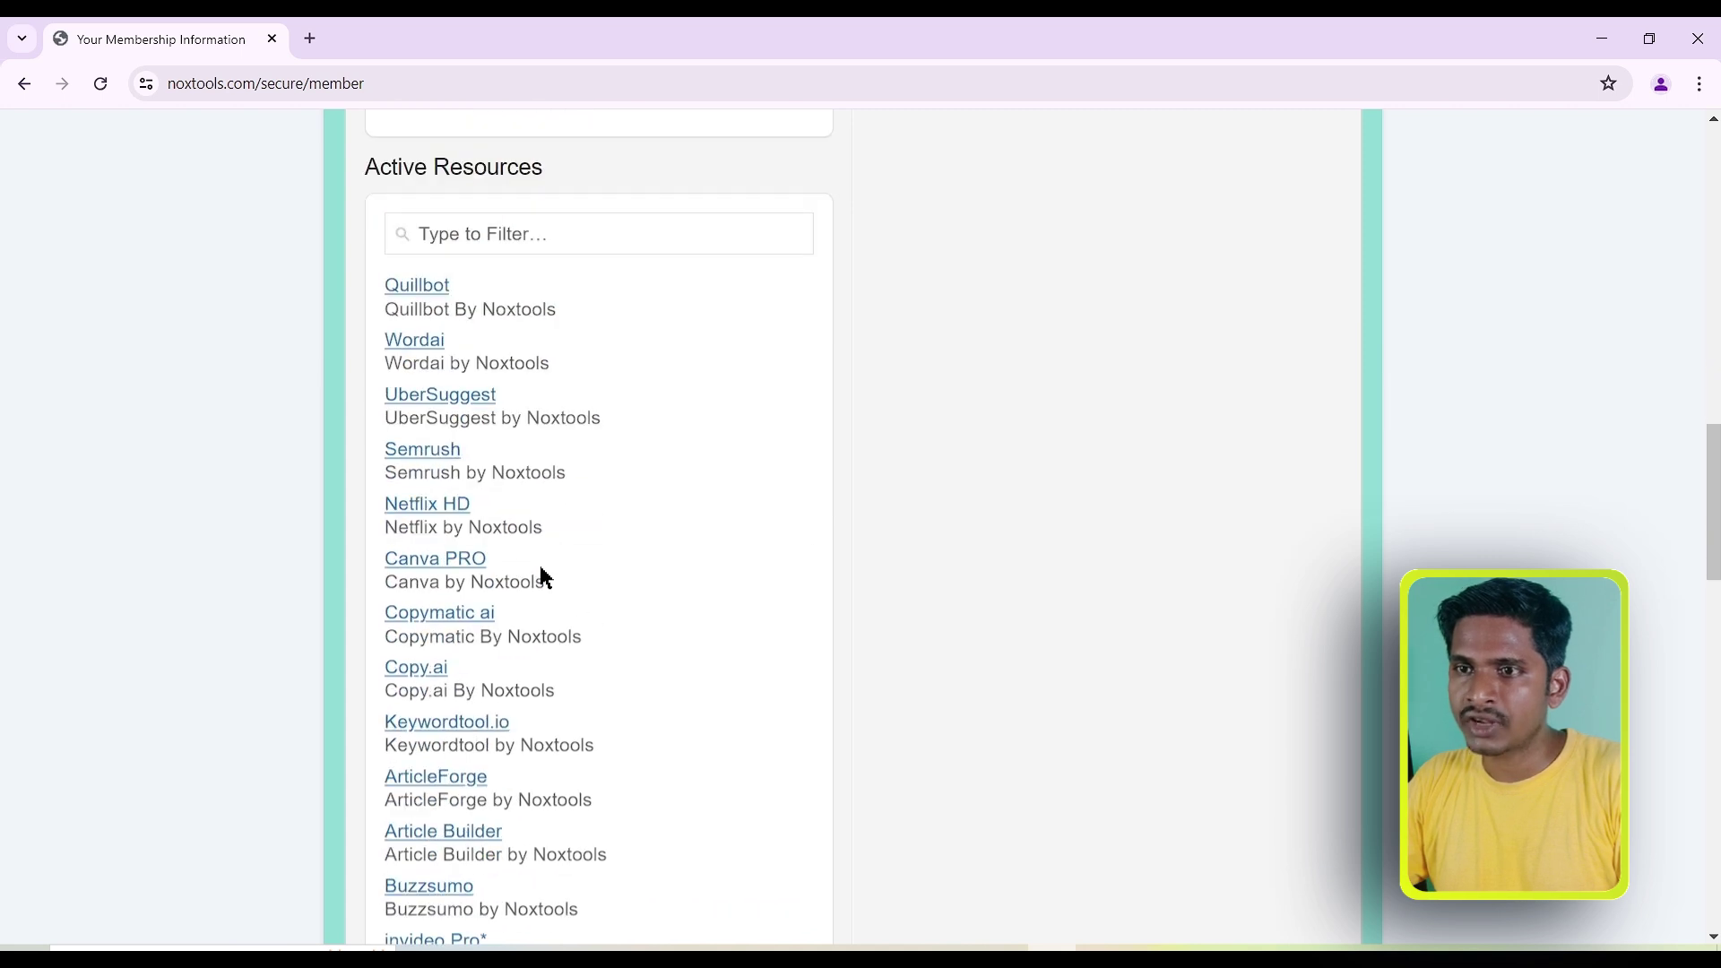
pyautogui.rightClick(439, 457)
pyautogui.click(523, 469)
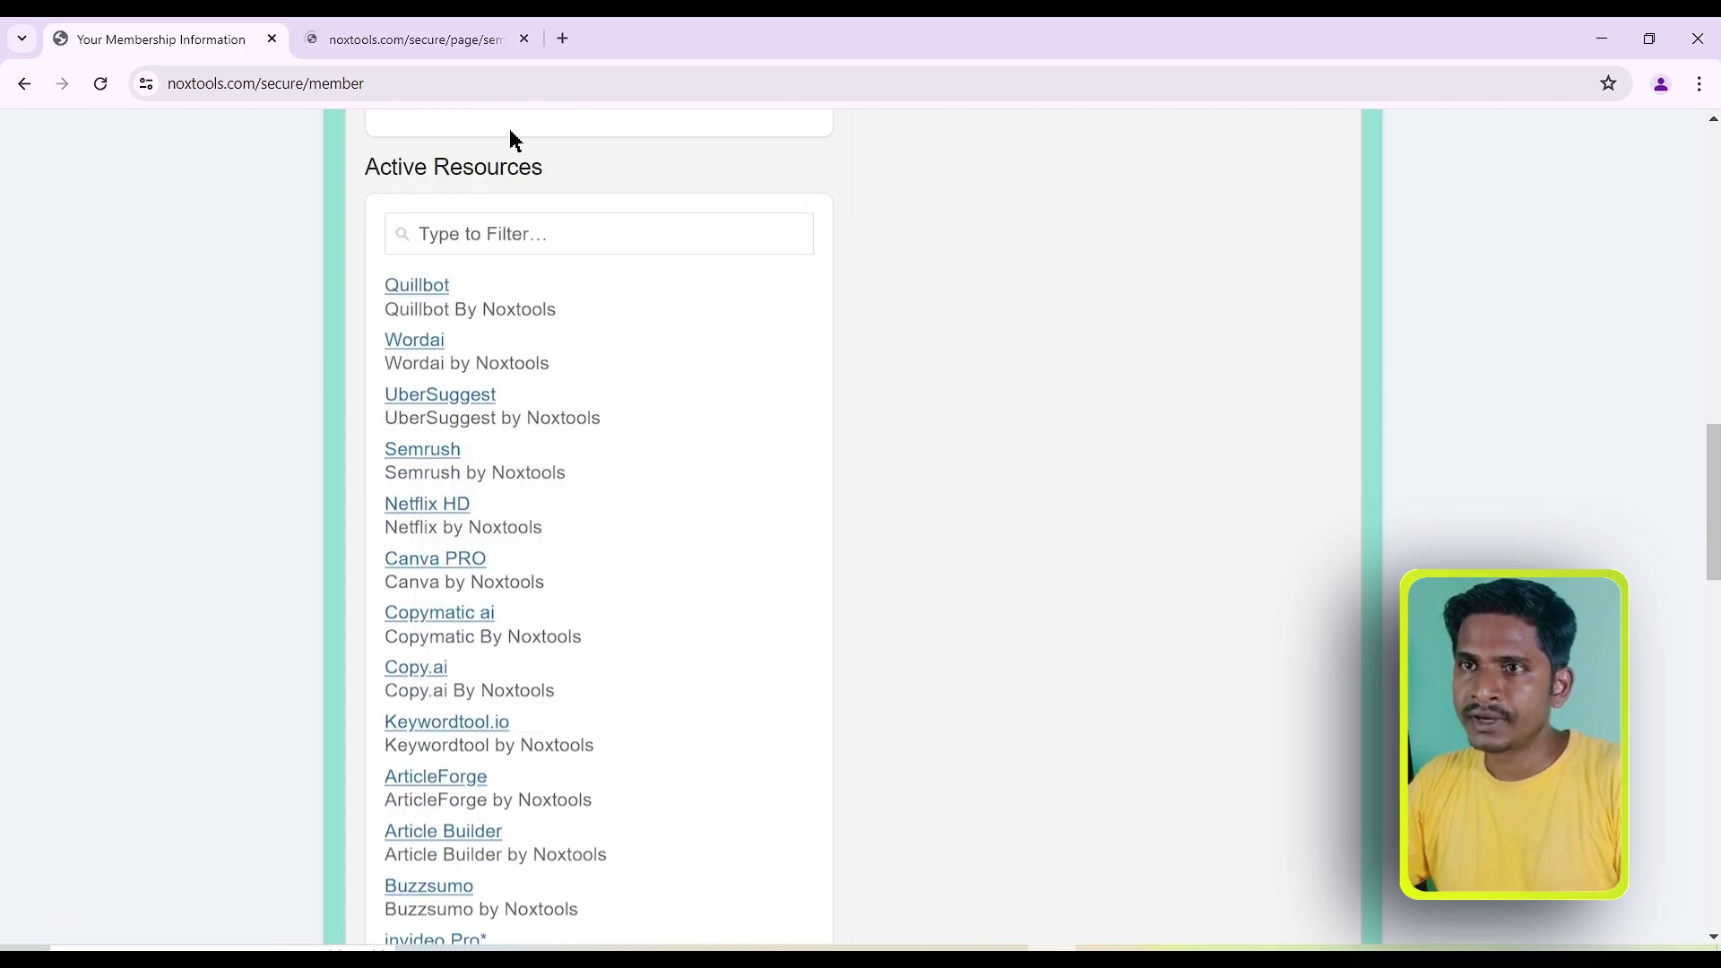
pyautogui.moveTo(411, 49)
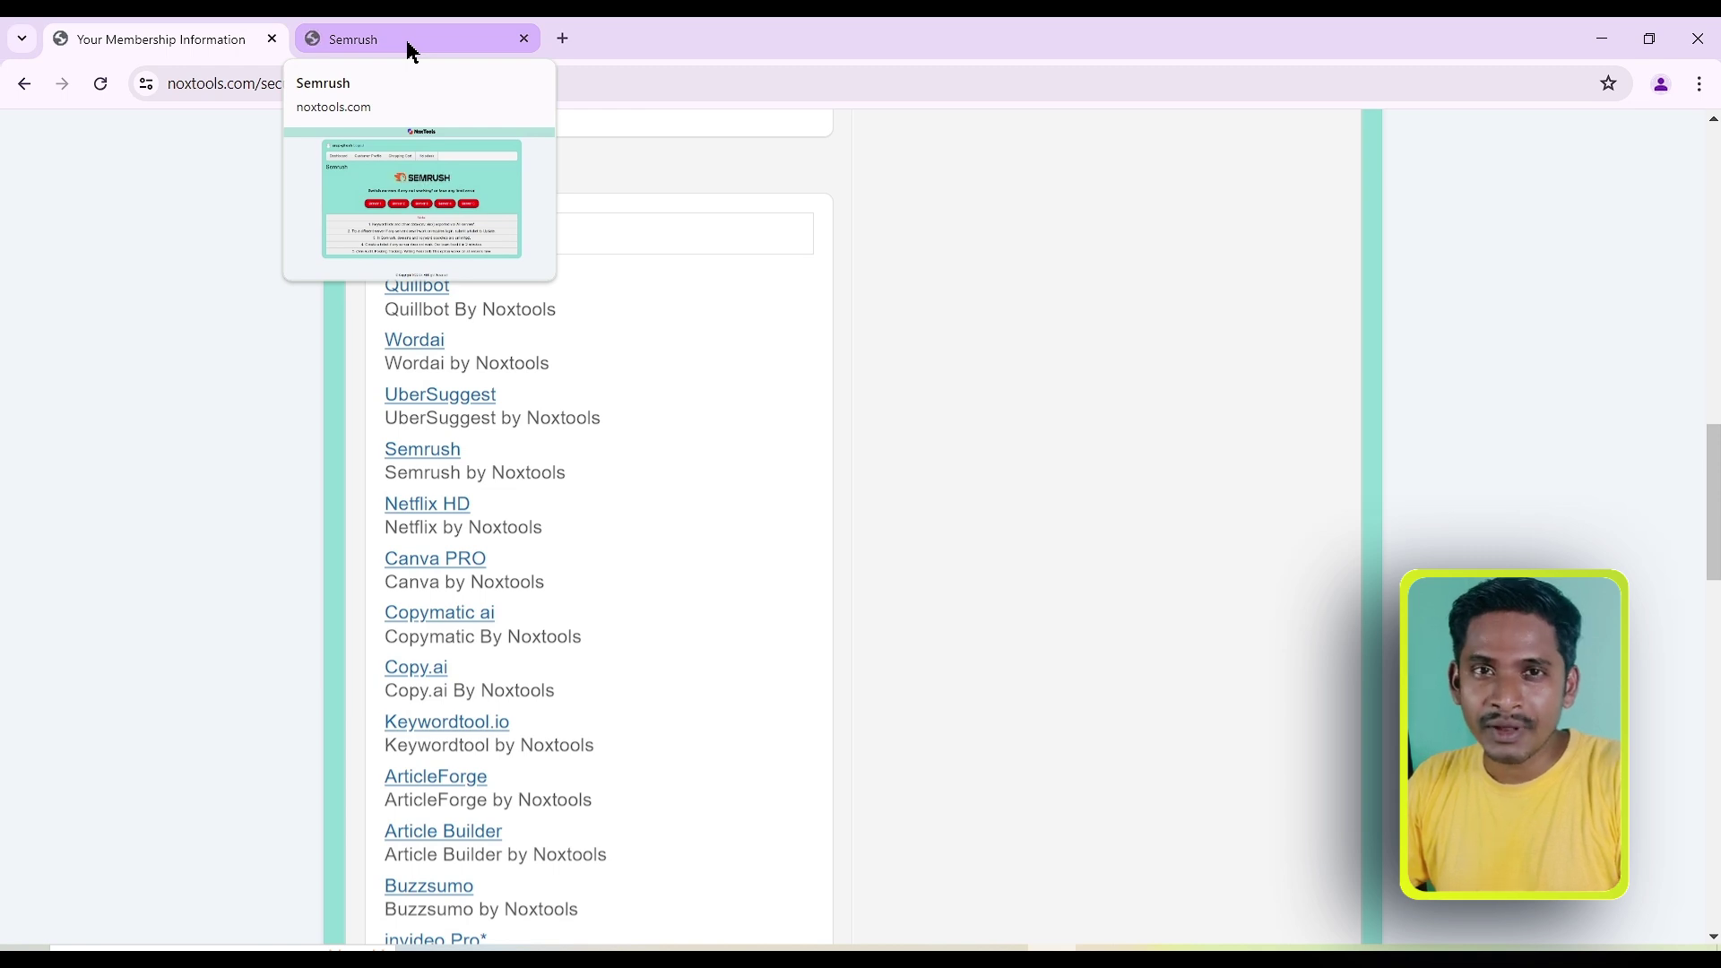
pyautogui.click(410, 44)
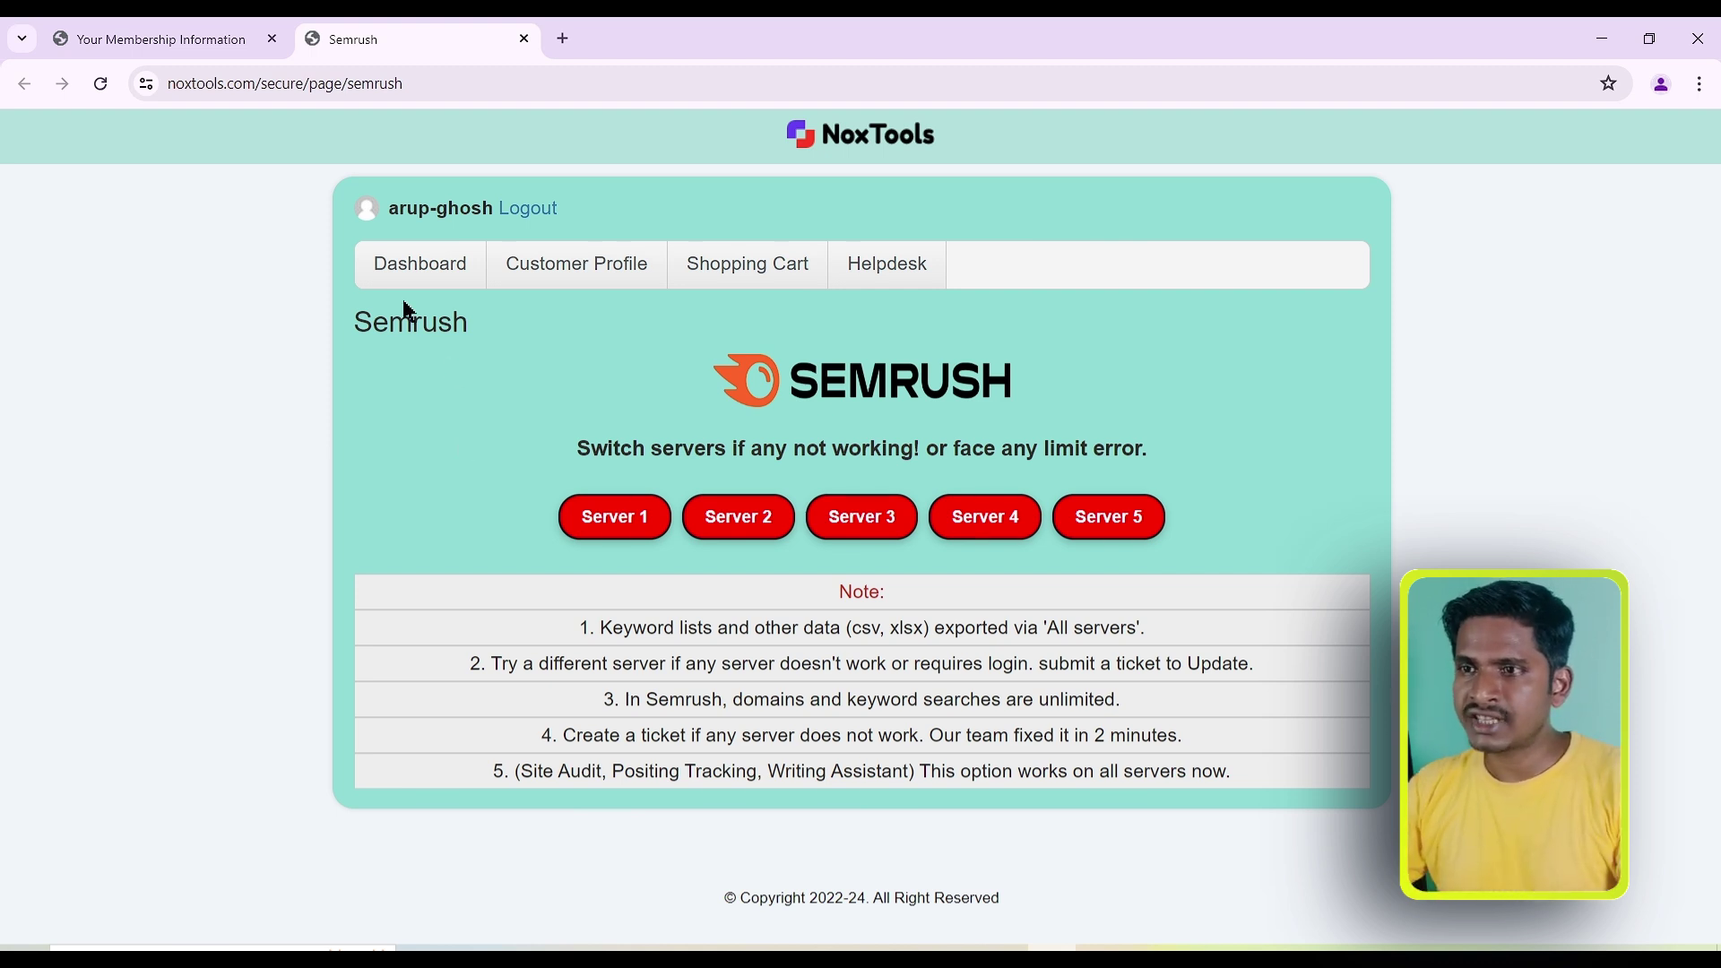
# Step: Launch Semrush's Domain Overview through the Server 1 button
pyautogui.click(627, 518)
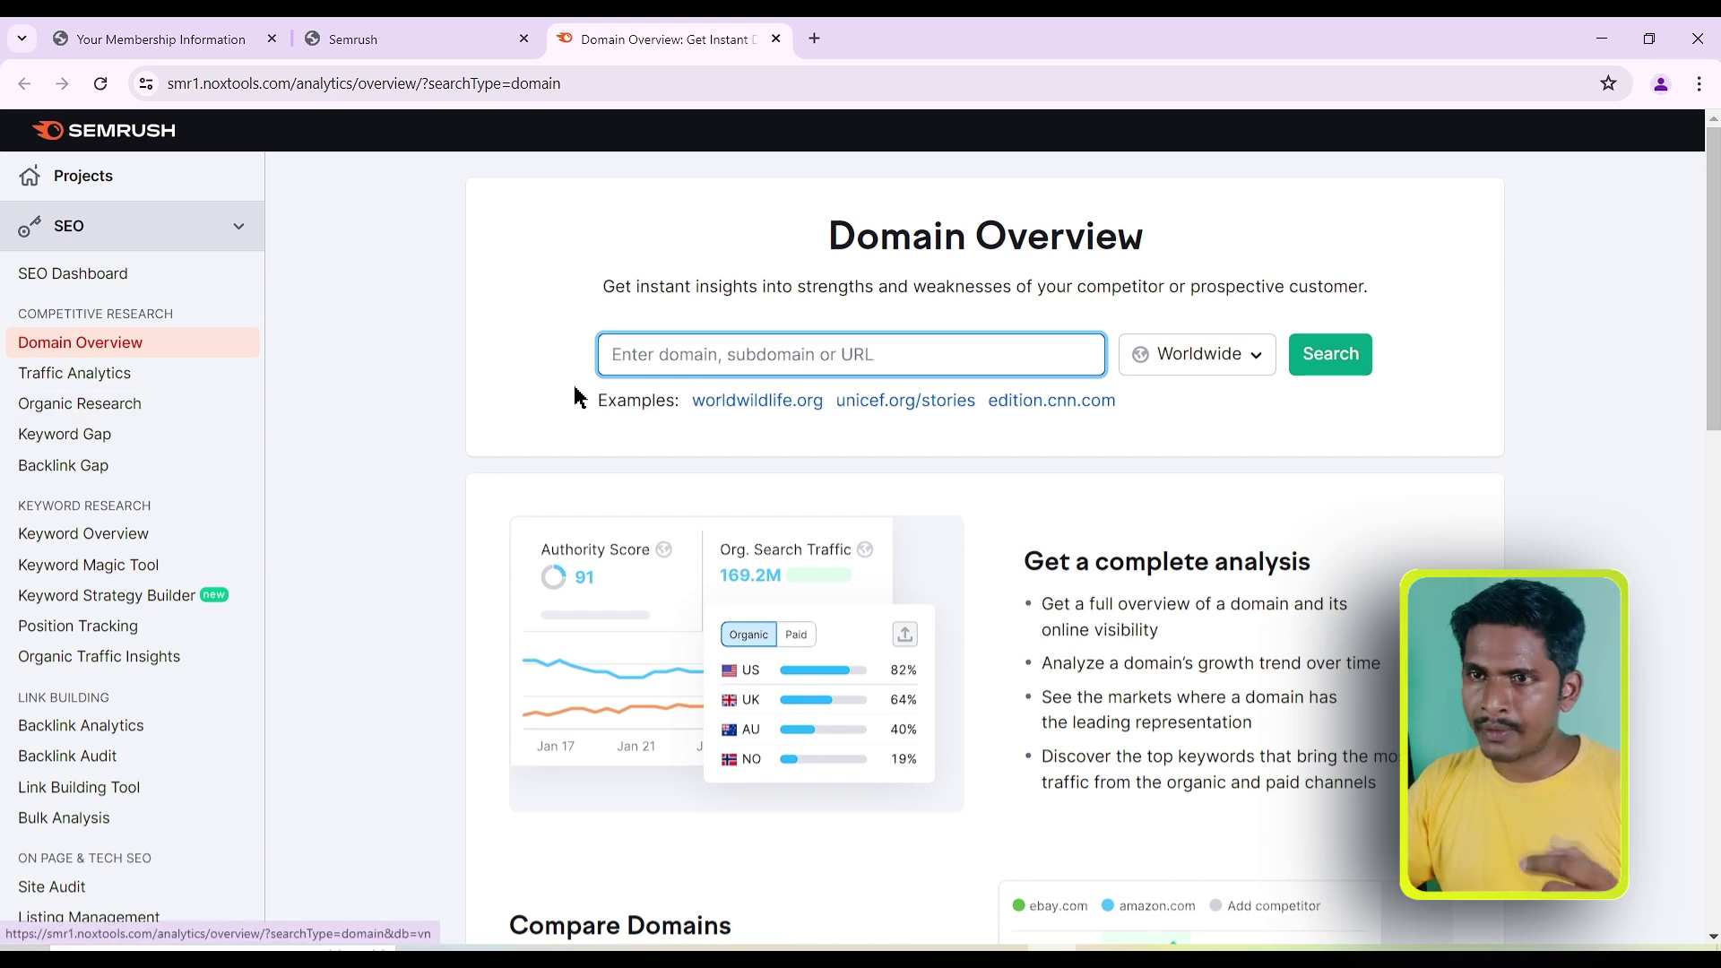
# Step: Open the Keyword Magic Tool, set the database to India, and enter 'yojana' as the seed keyword
pyautogui.click(127, 566)
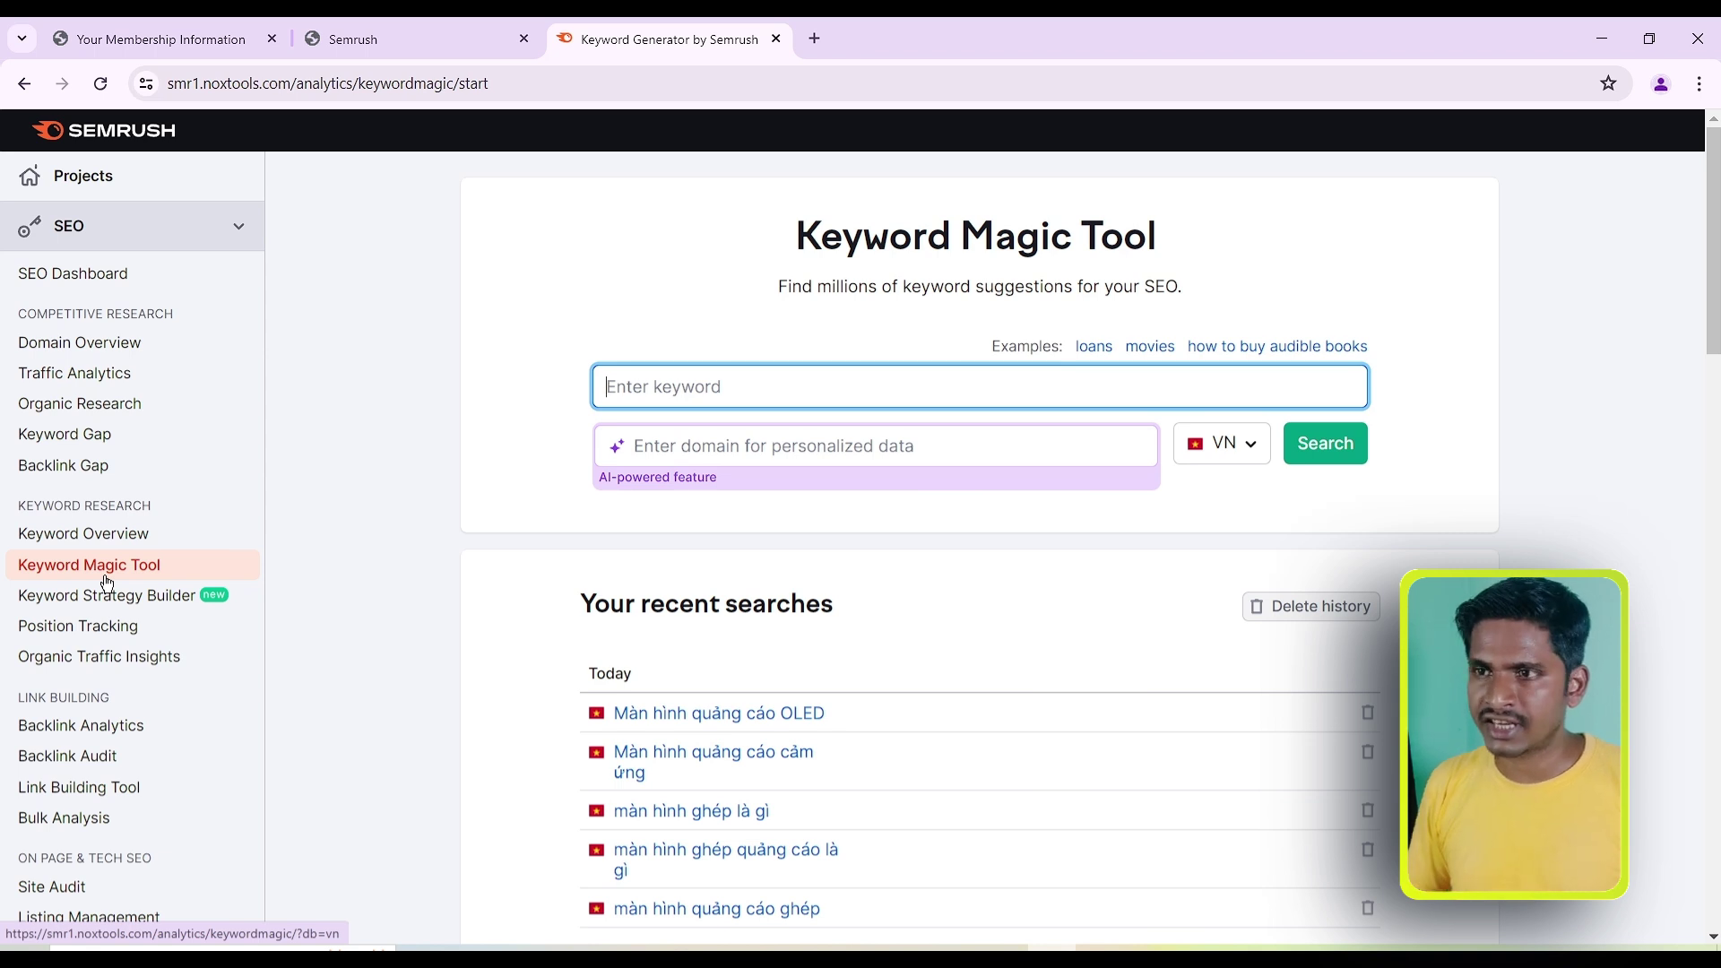
pyautogui.click(1249, 448)
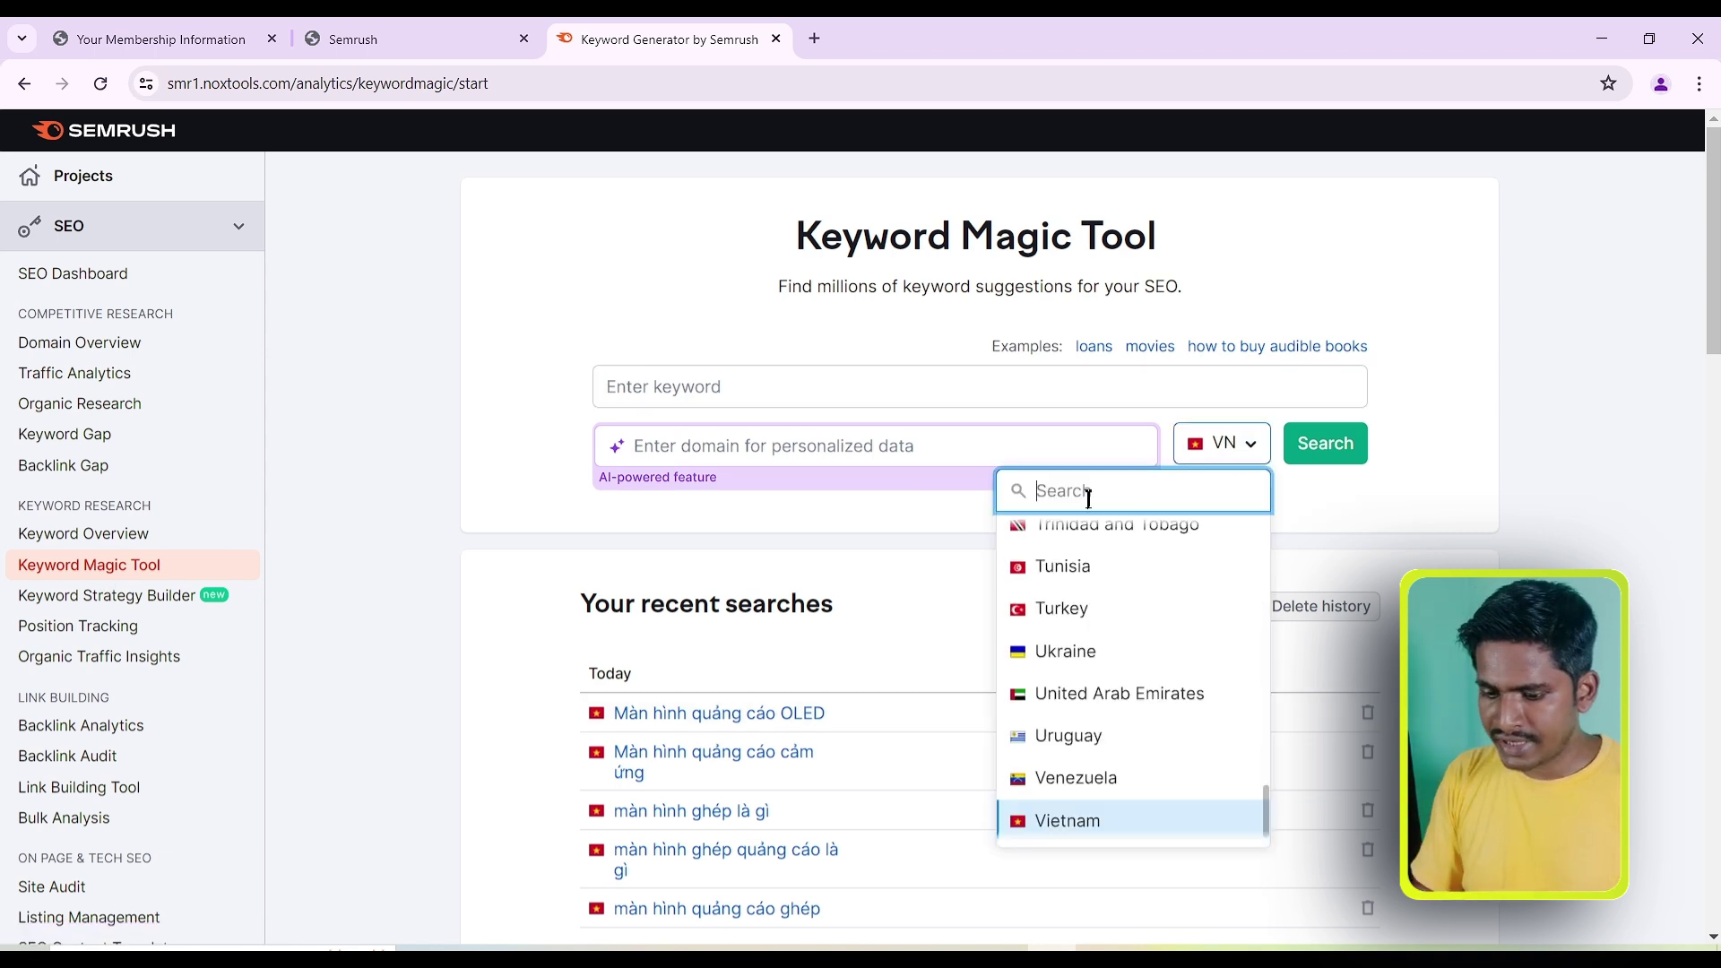
pyautogui.write('indi')
pyautogui.click(1055, 536)
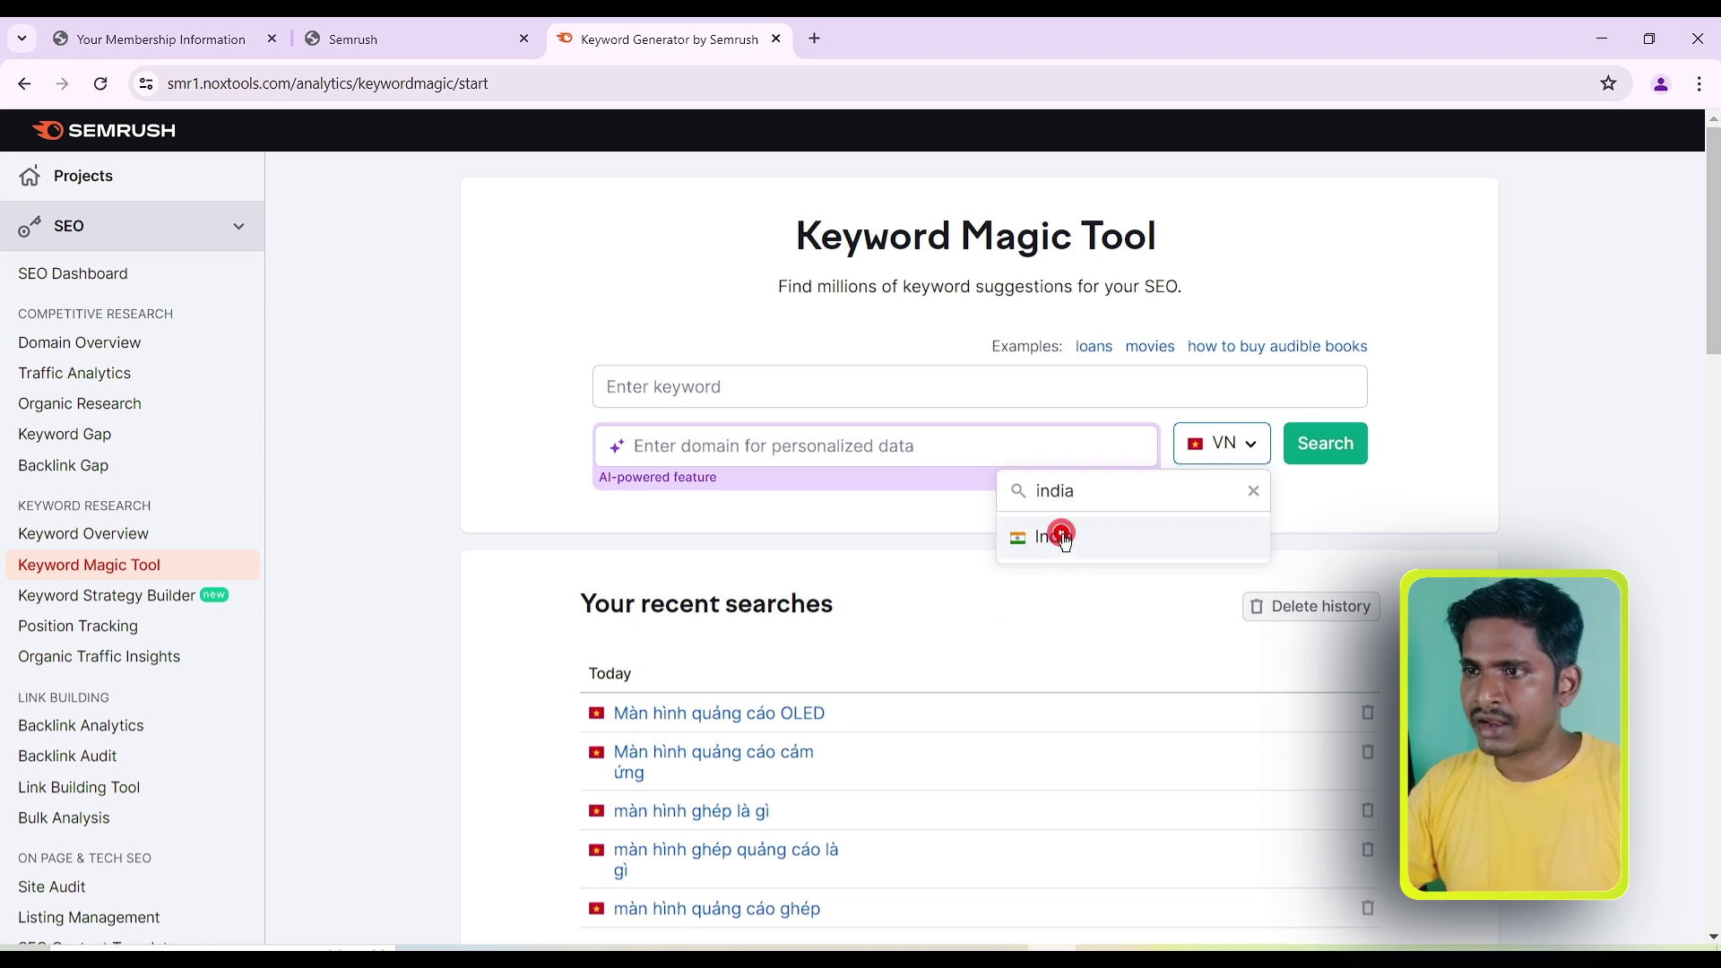
pyautogui.click(742, 445)
pyautogui.click(755, 382)
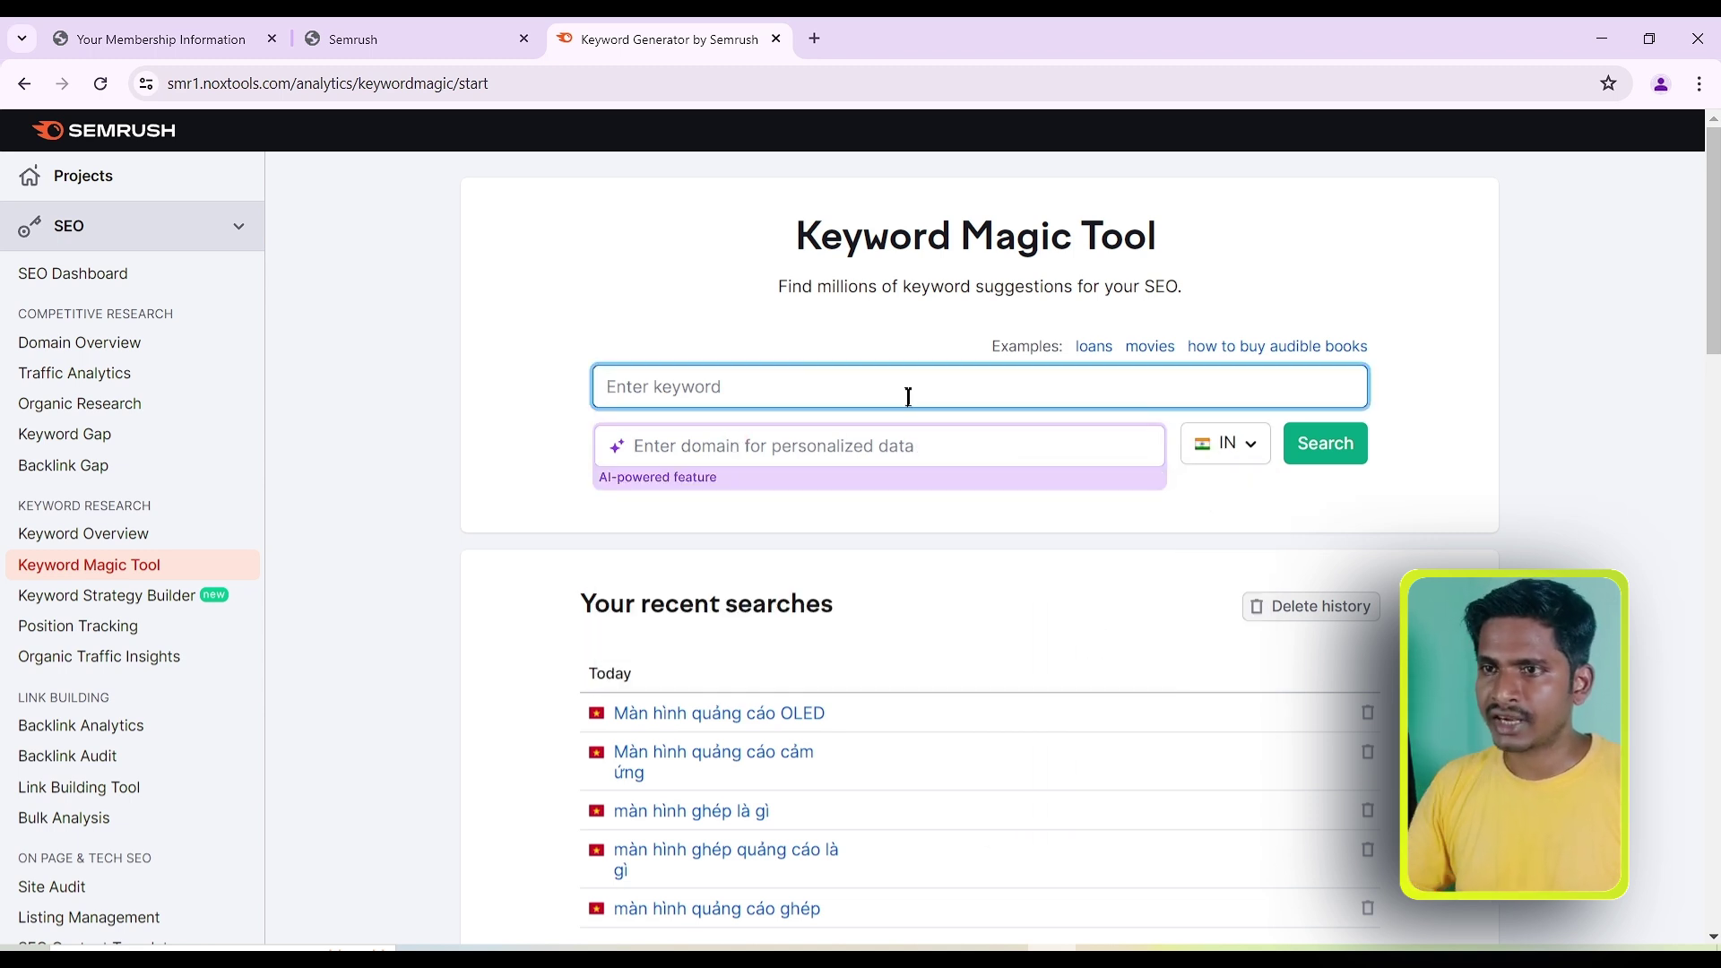
pyautogui.write('yojana')
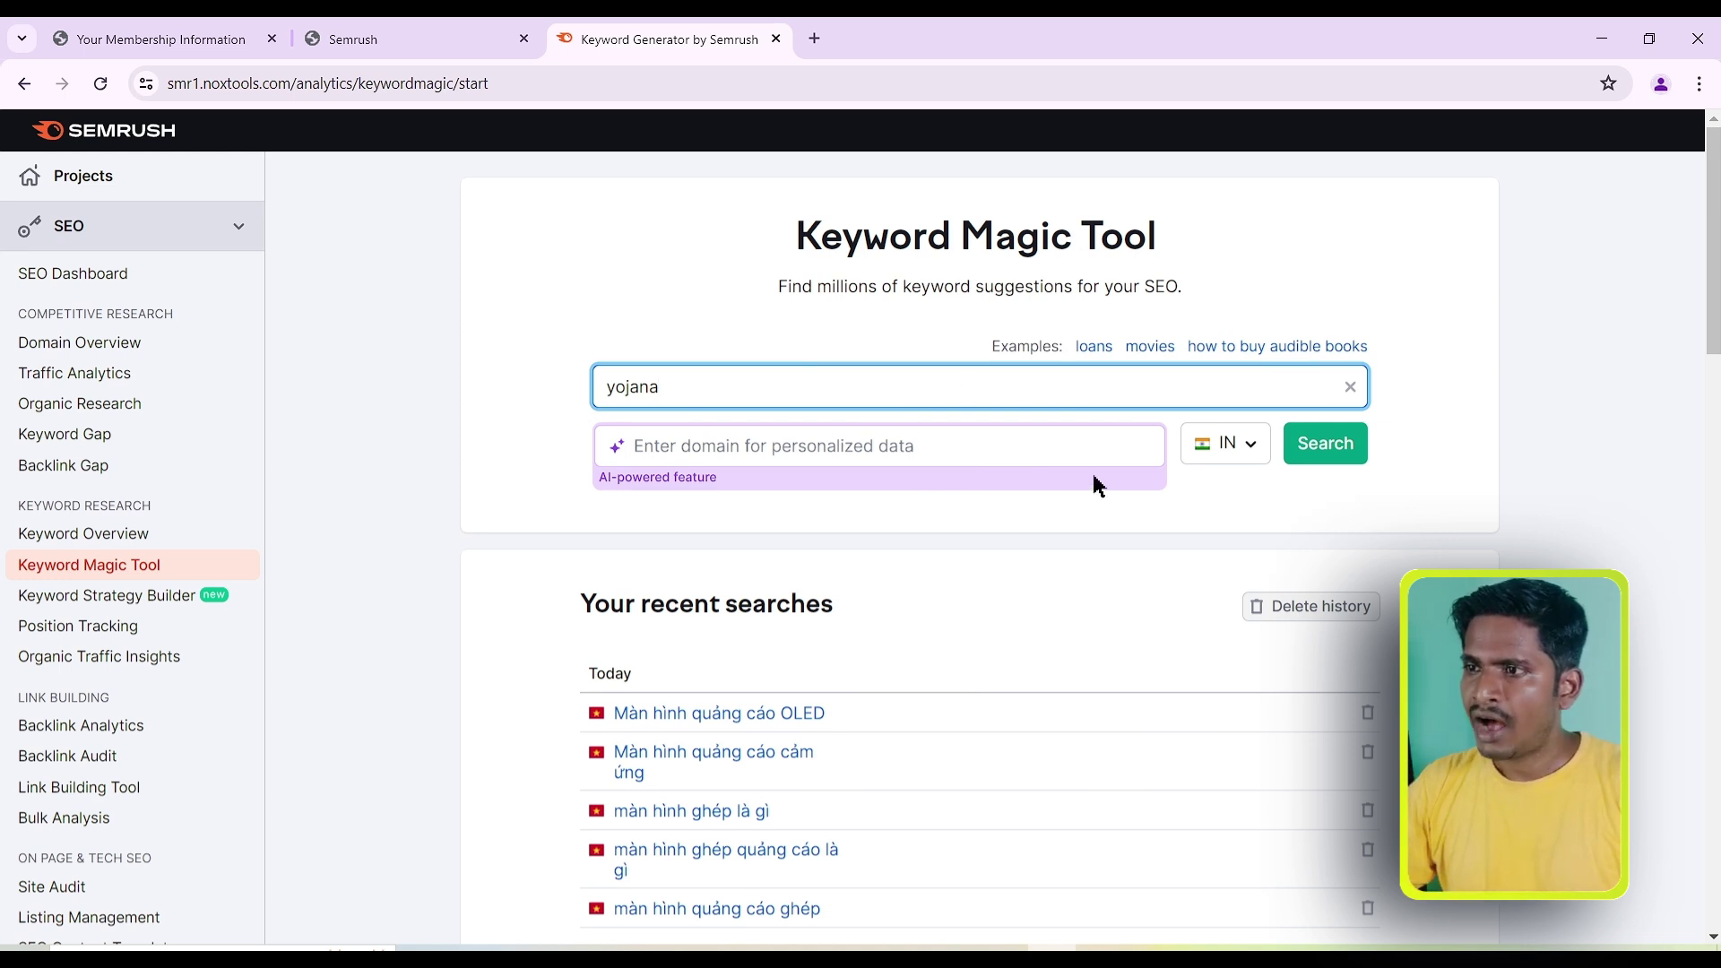
# Step: Search keyword ideas for 'yojana' and mark the 156,255 total keyword count
pyautogui.click(1324, 443)
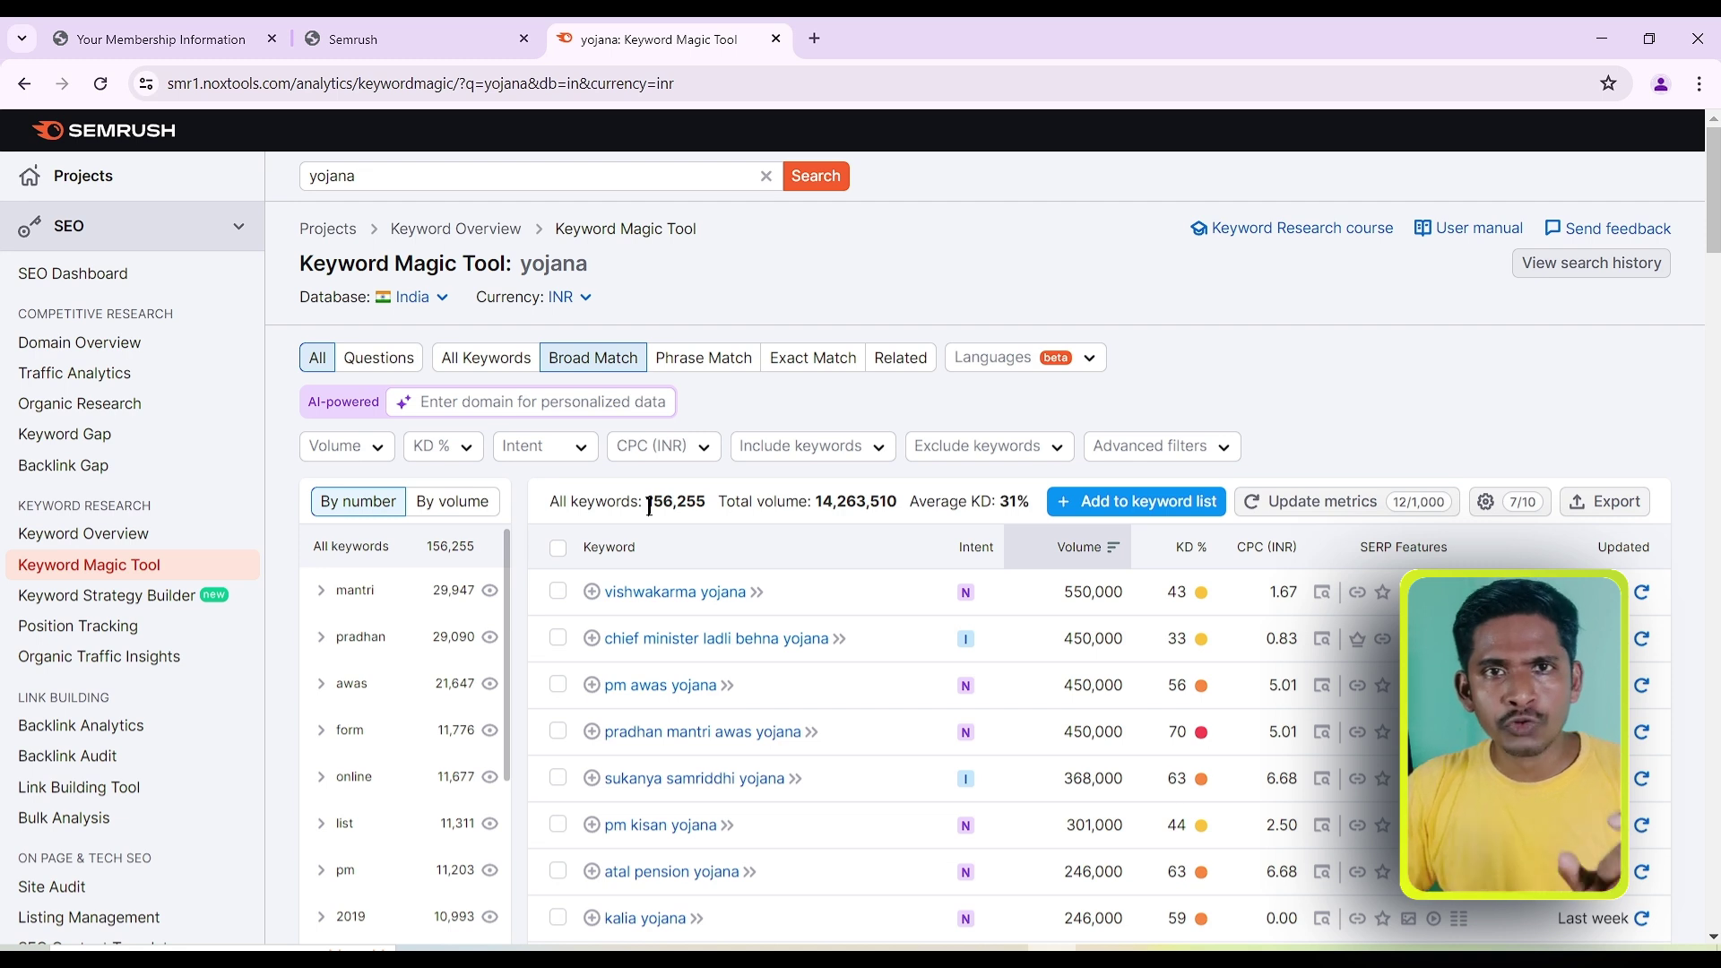
pyautogui.moveTo(650, 507); pyautogui.dragTo(703, 500)
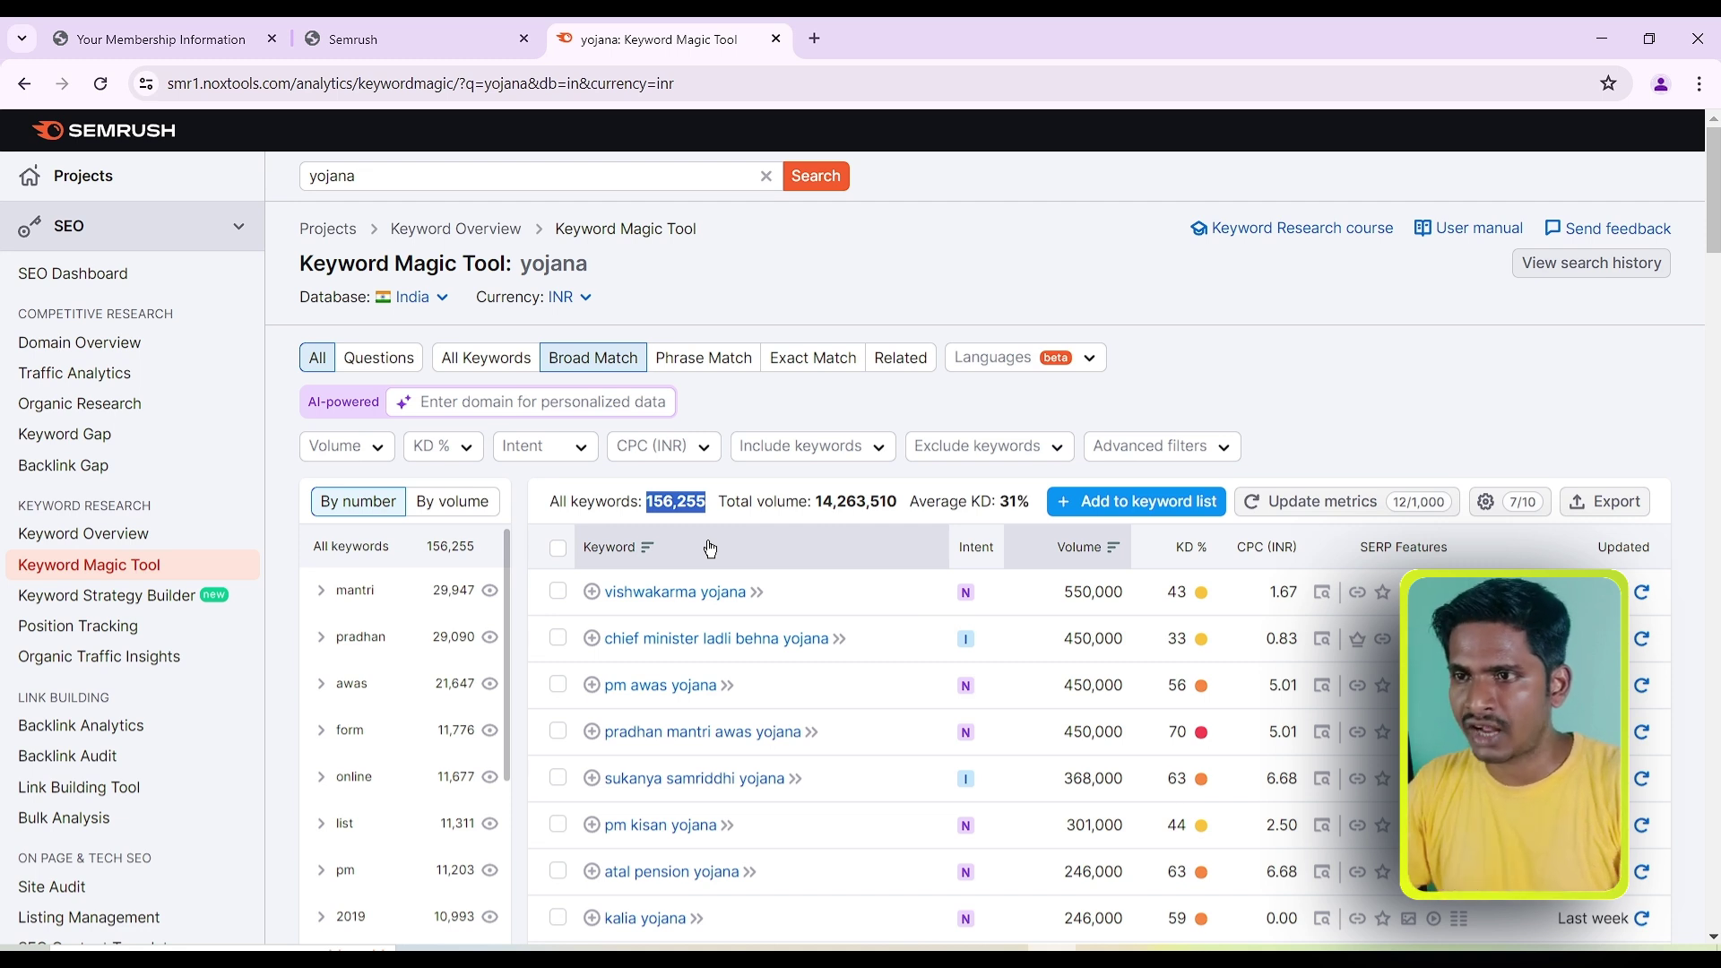
pyautogui.click(475, 456)
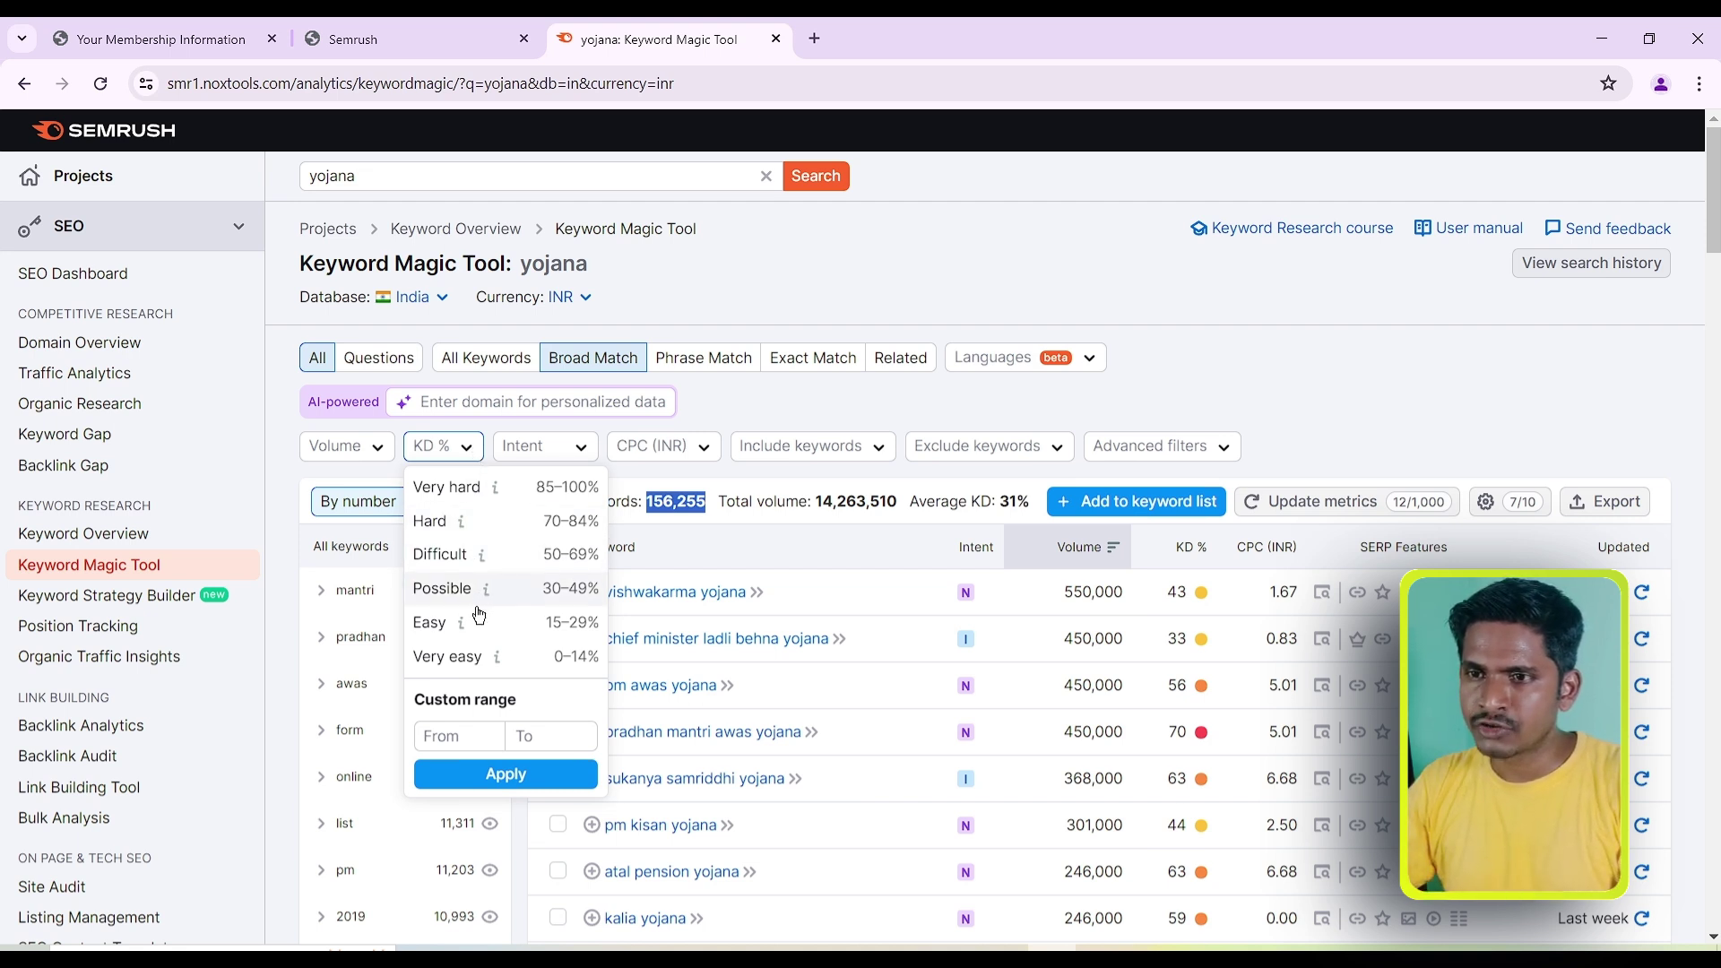
# Step: Apply the Very easy KD filter, noting 635 keywords and top volumes 18,100 and 12,100
pyautogui.click(464, 668)
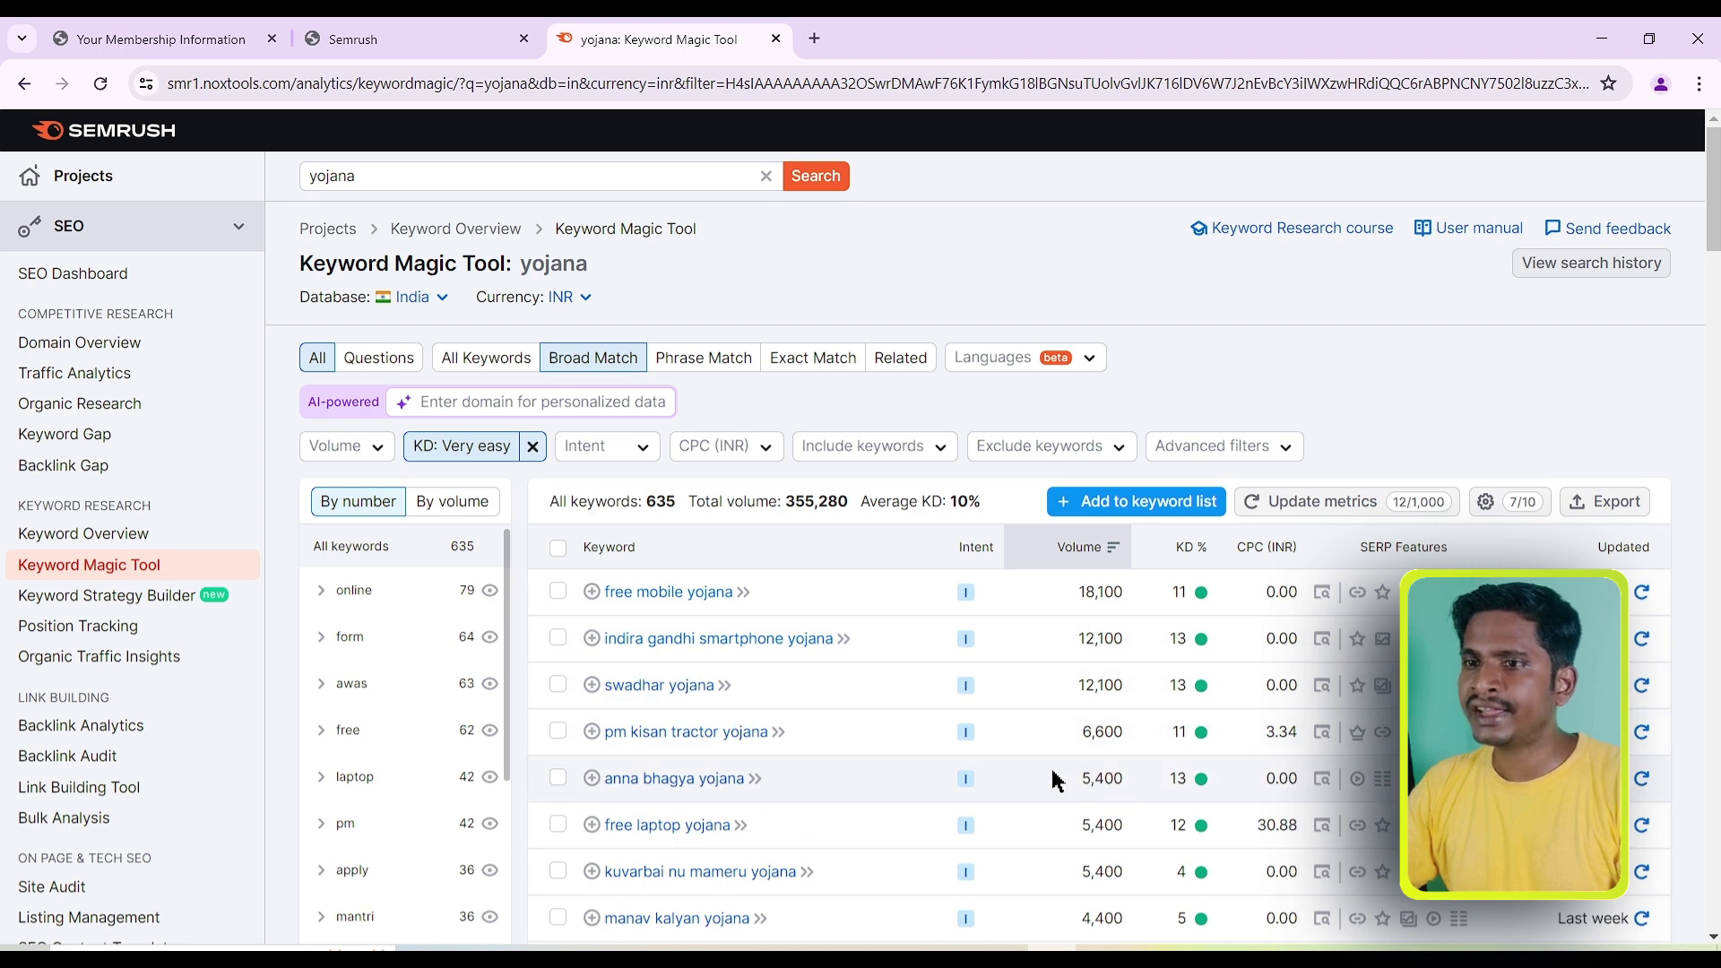
pyautogui.moveTo(1080, 596); pyautogui.dragTo(1126, 594)
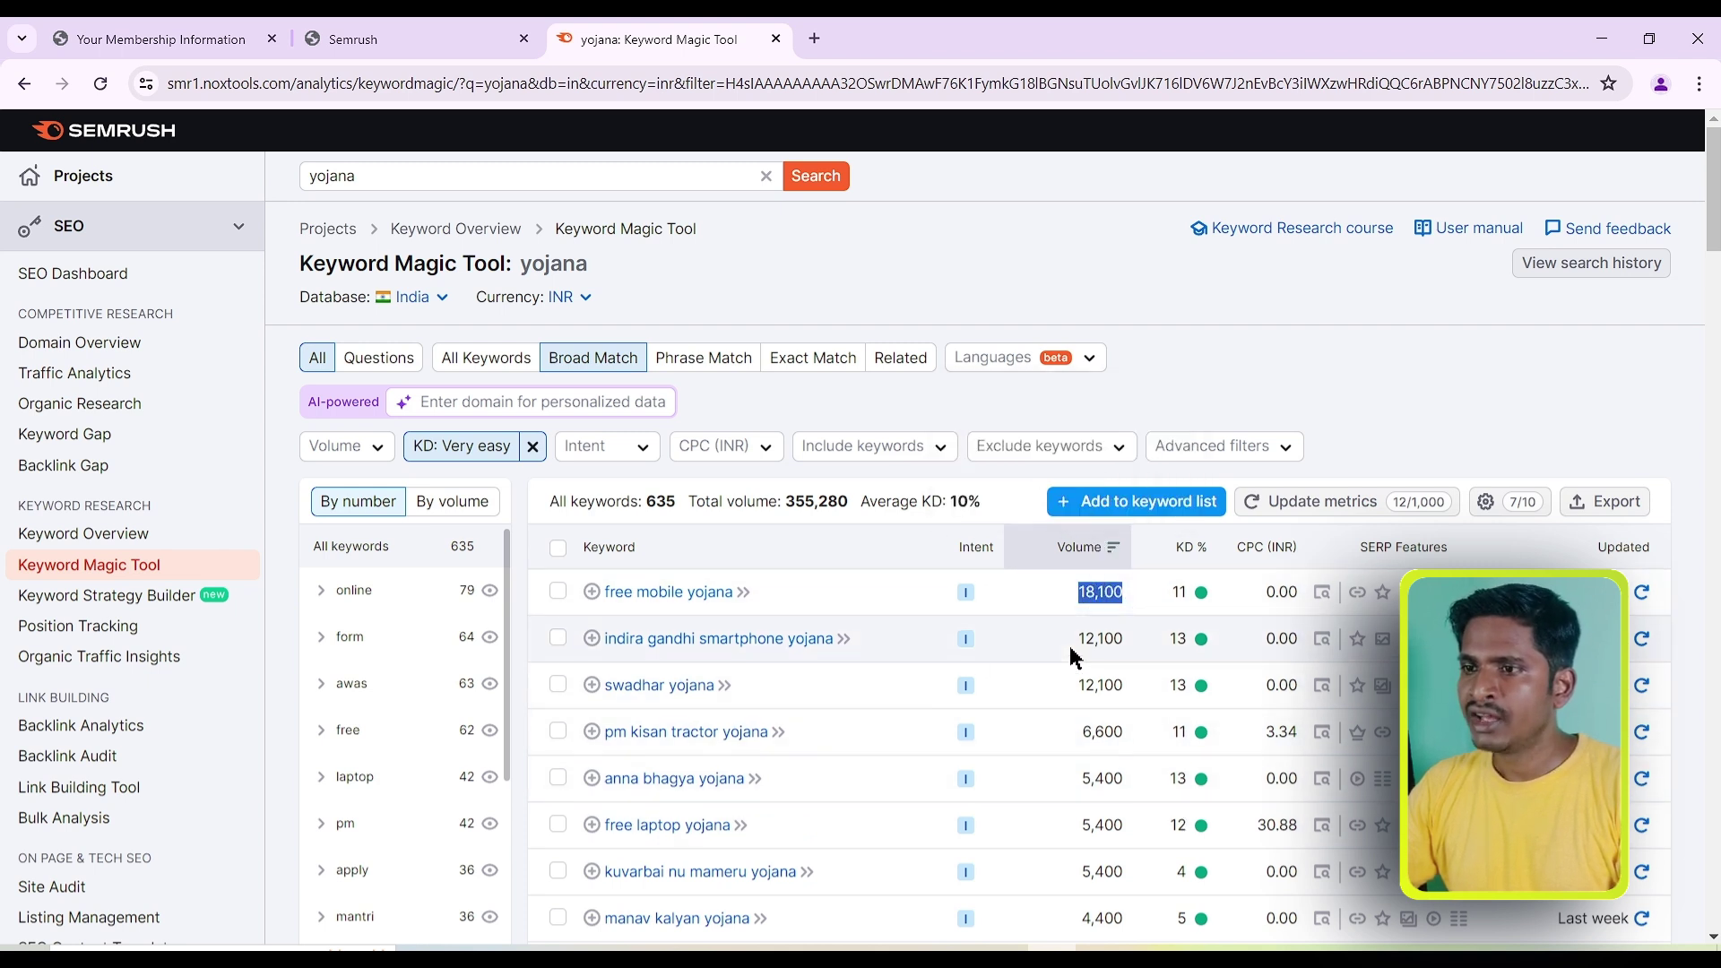
pyautogui.moveTo(1079, 640); pyautogui.dragTo(1099, 642)
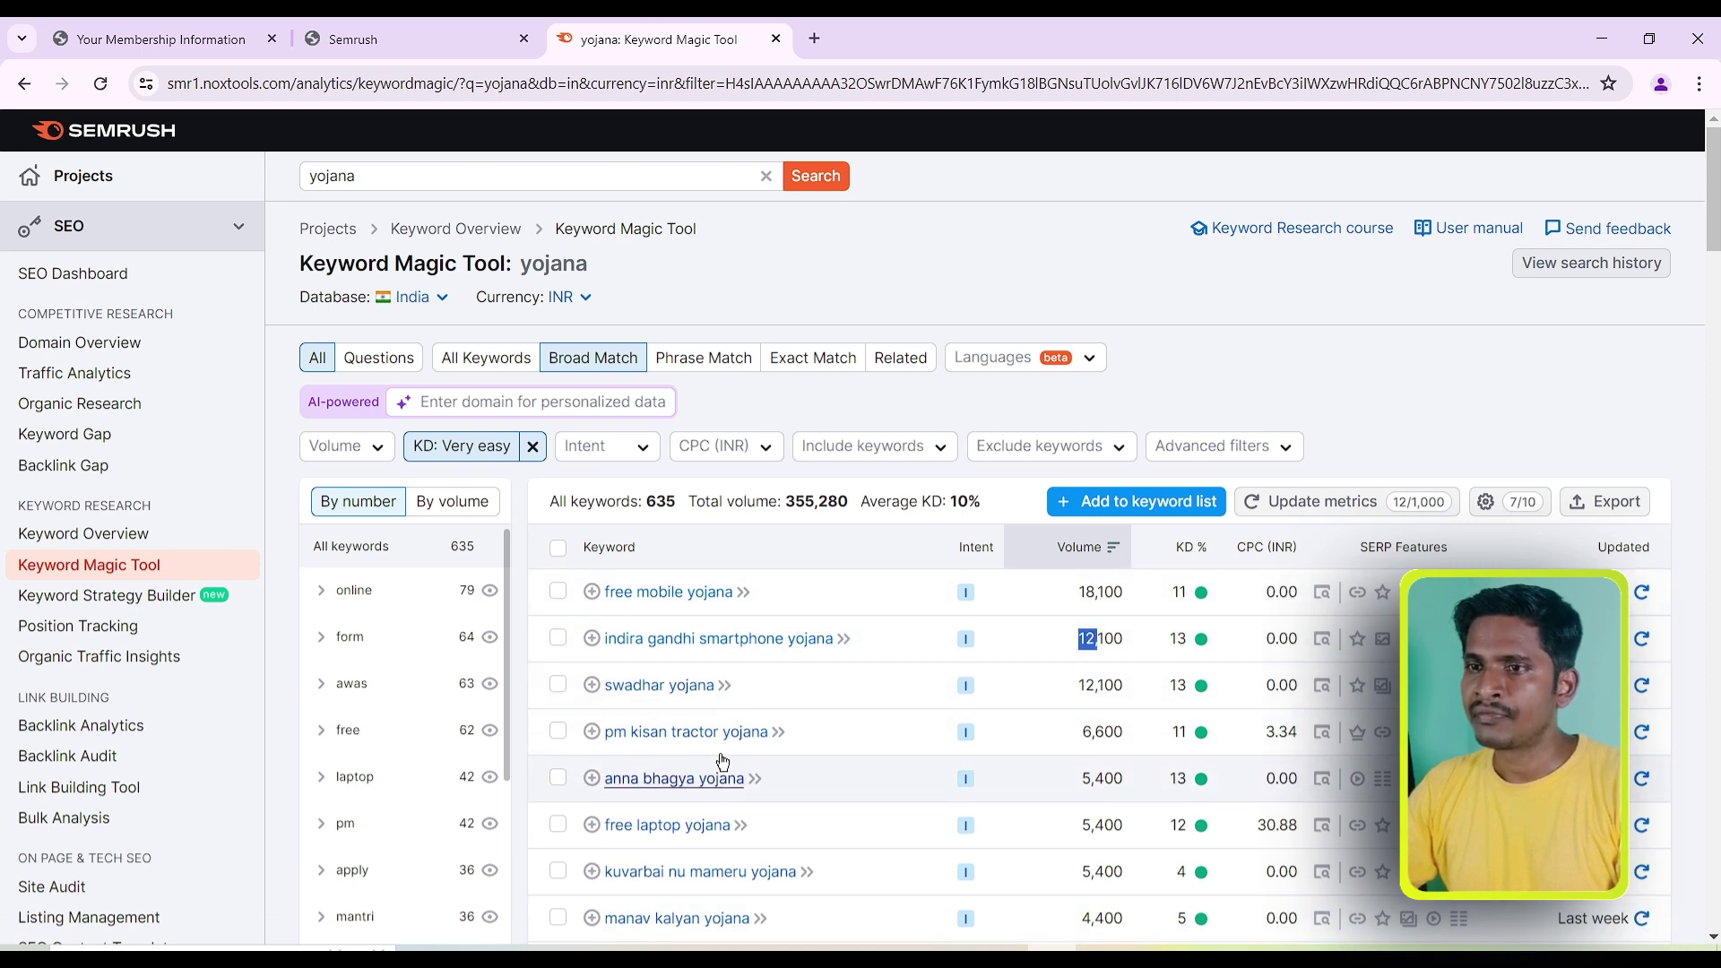
pyautogui.click(673, 503)
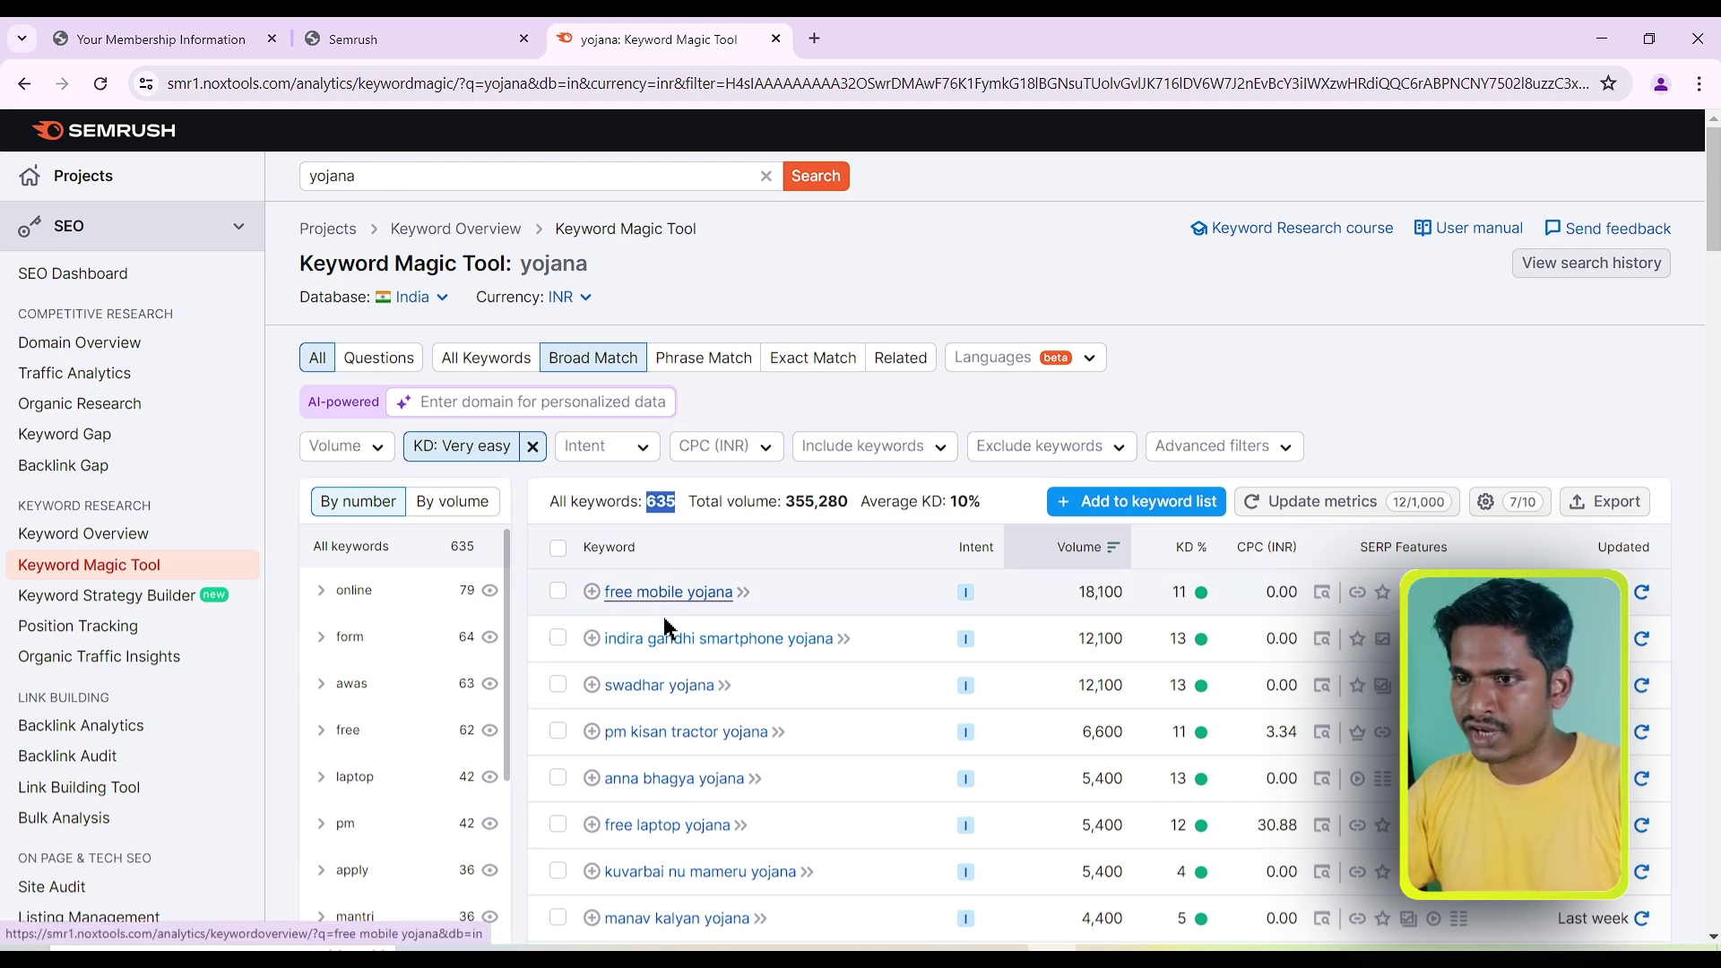
pyautogui.moveTo(377, 176); pyautogui.dragTo(302, 177)
# Step: Search 'rajasthan free laptop yojana' under the KD: Very easy filter and select the top keyword's text
pyautogui.write('ra')
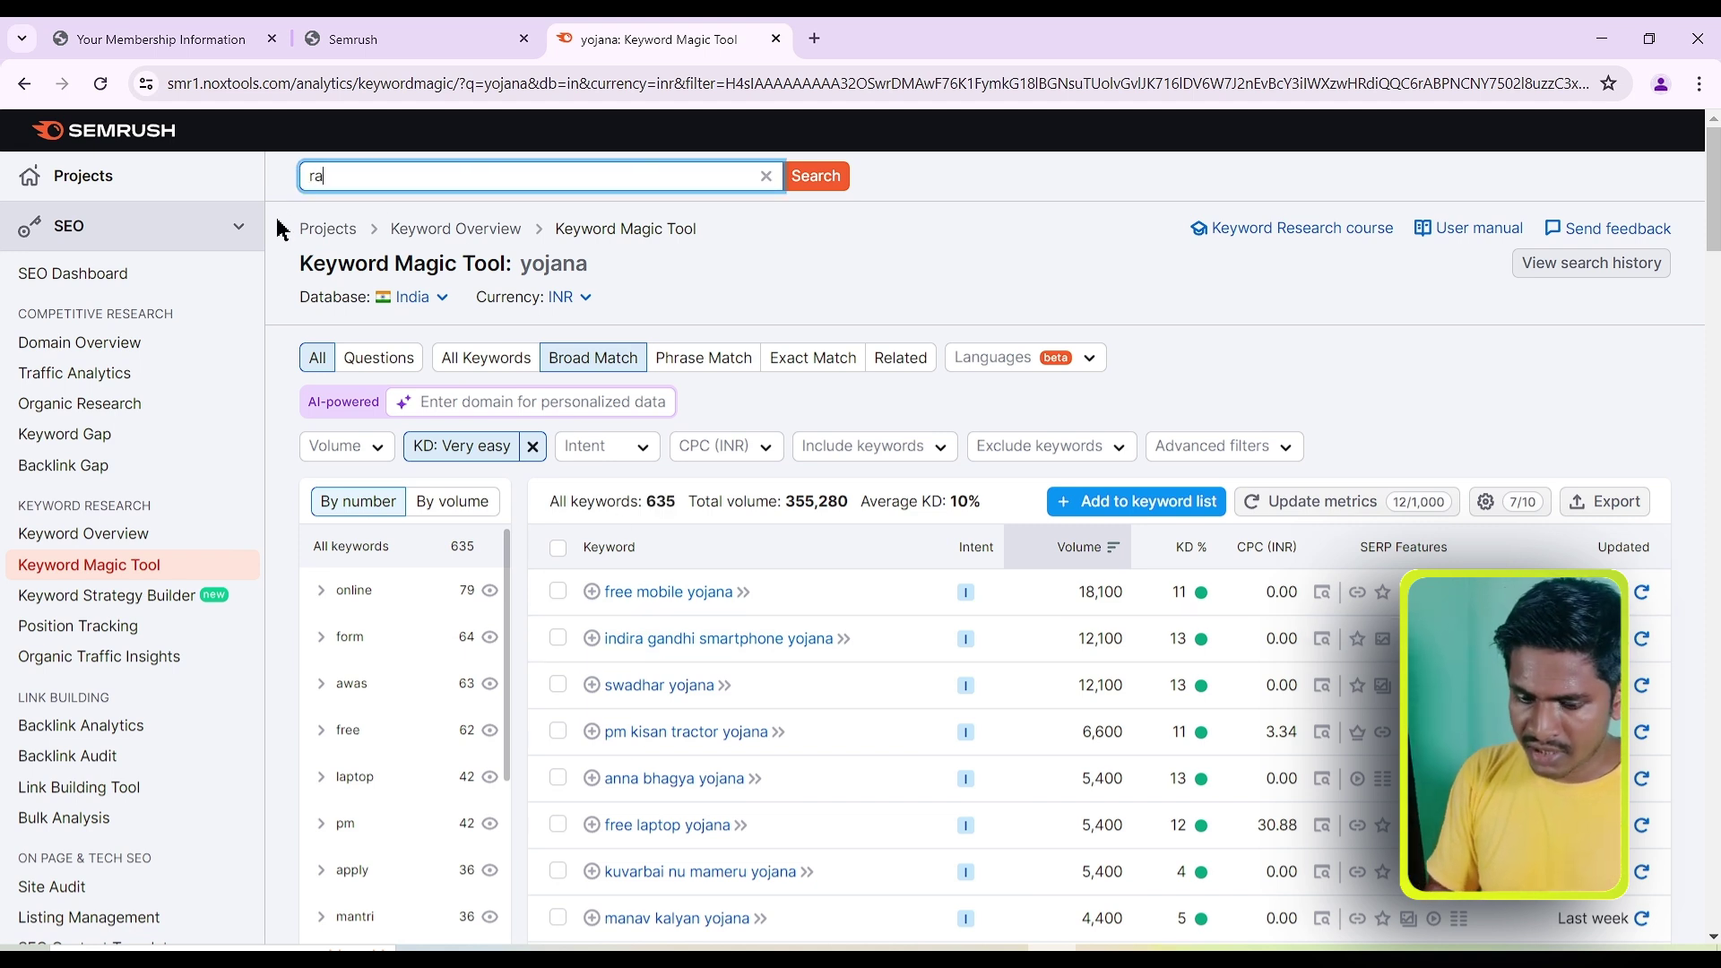
pyautogui.write('jasthan free laptop yojana')
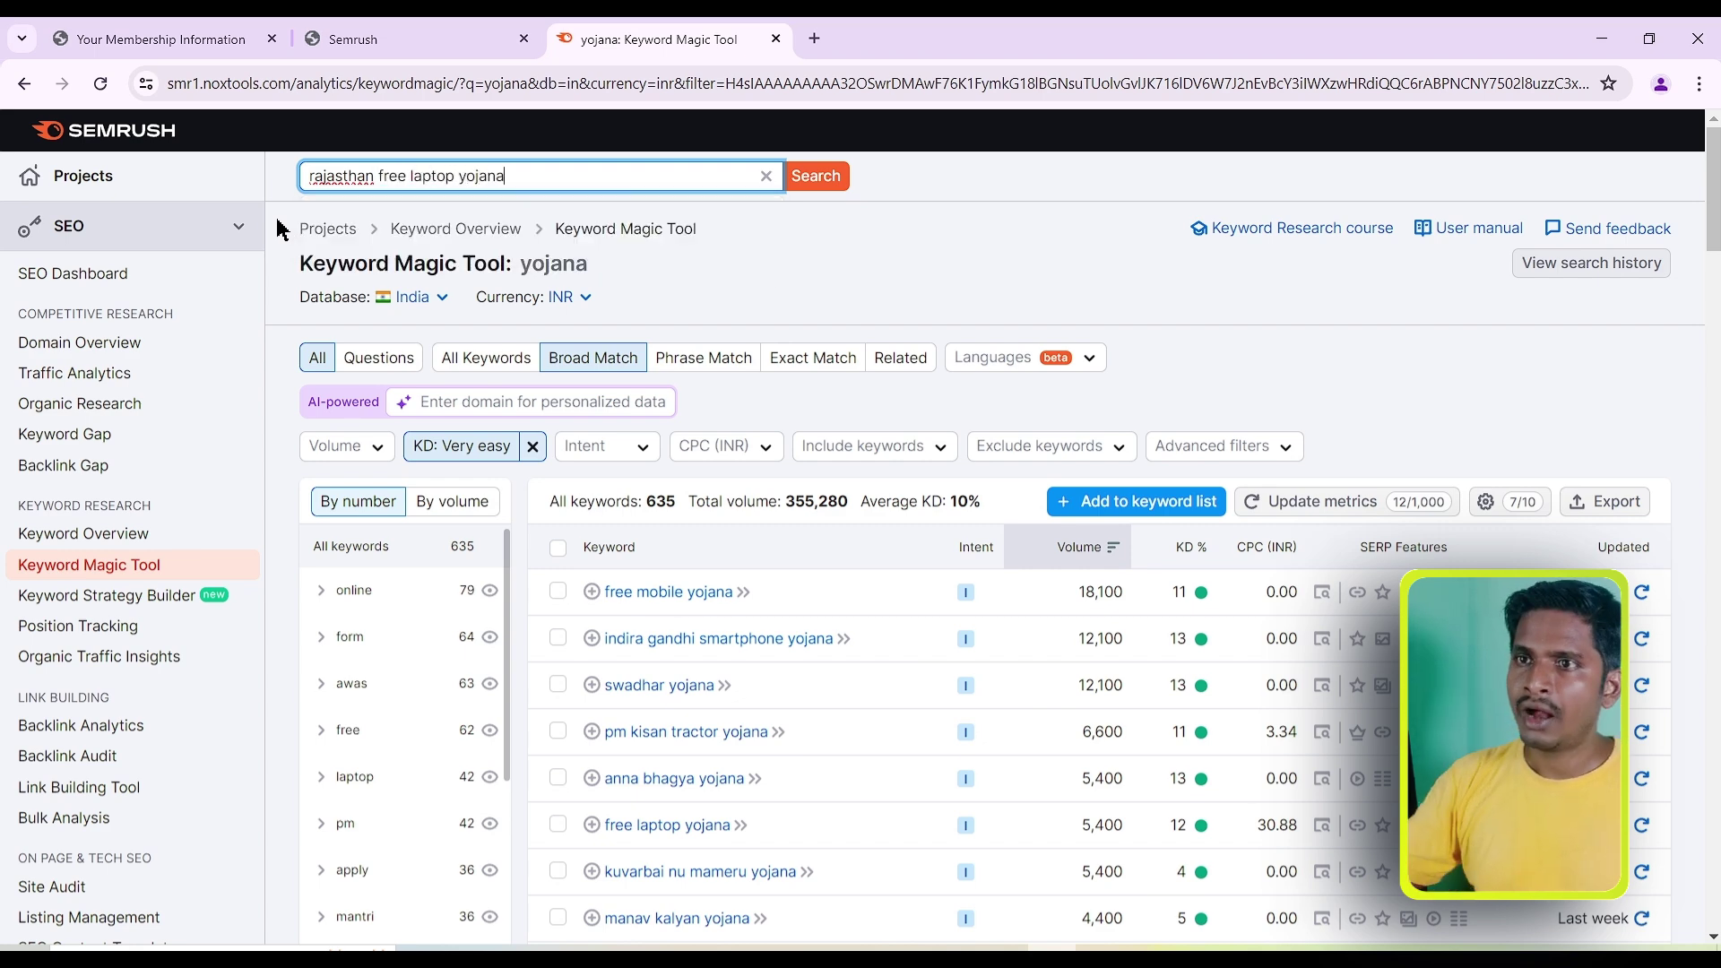
pyautogui.click(815, 176)
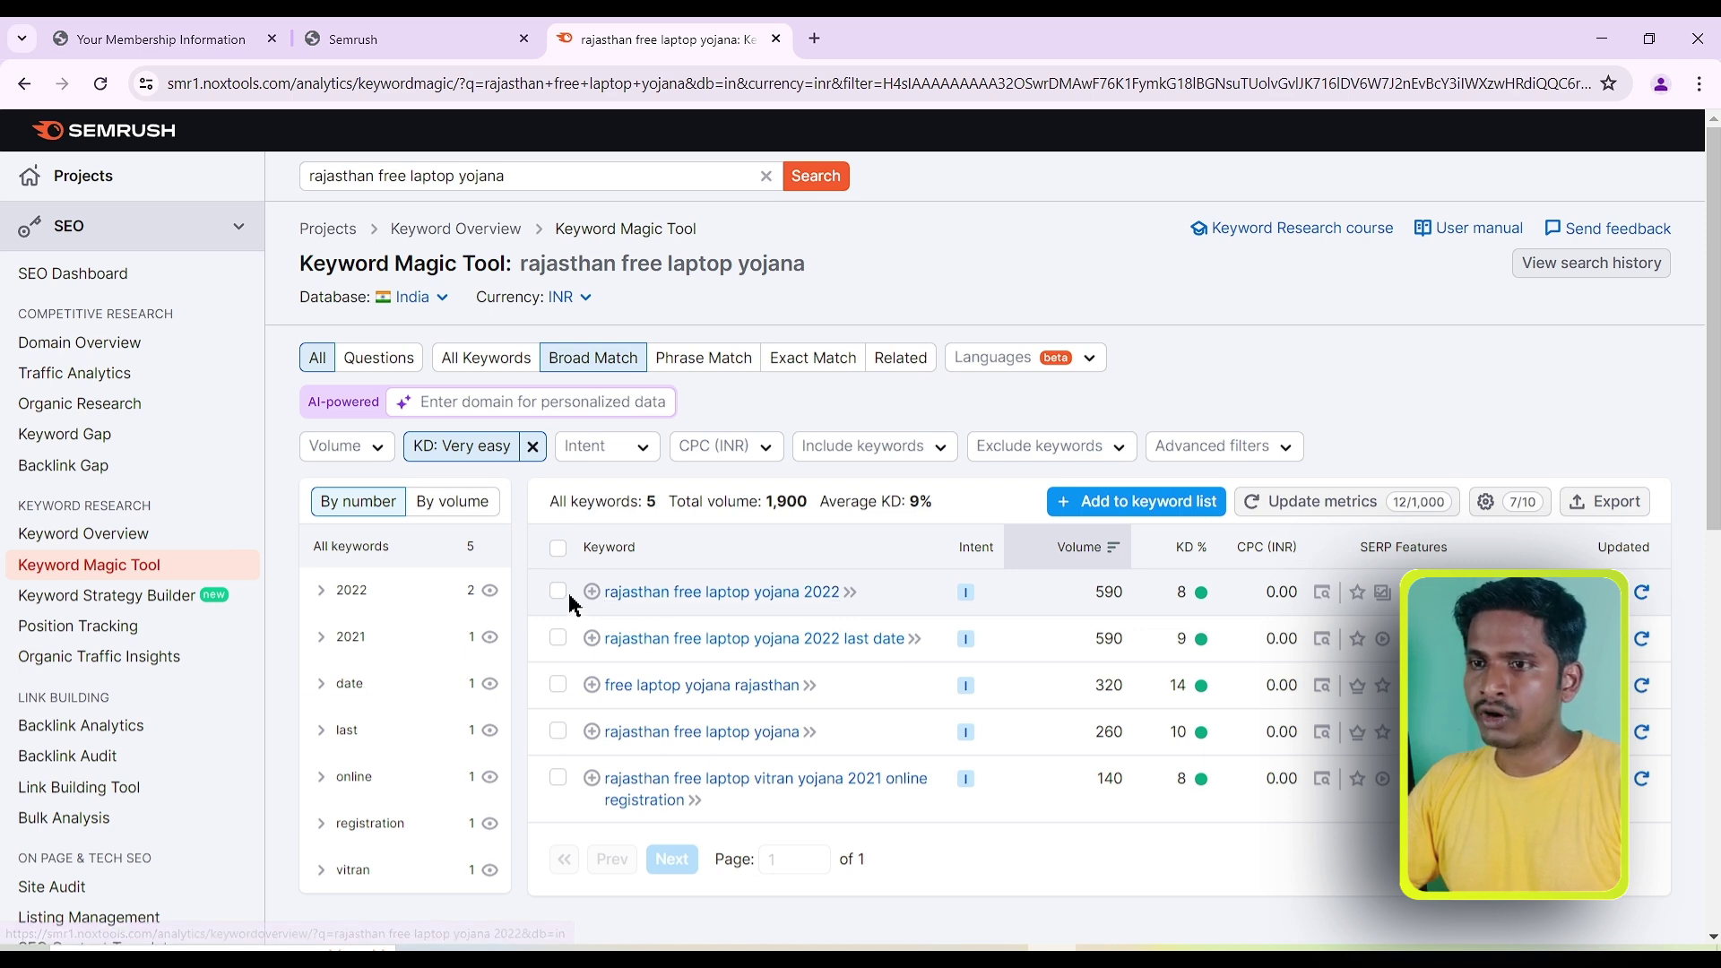
pyautogui.moveTo(579, 591); pyautogui.dragTo(795, 595)
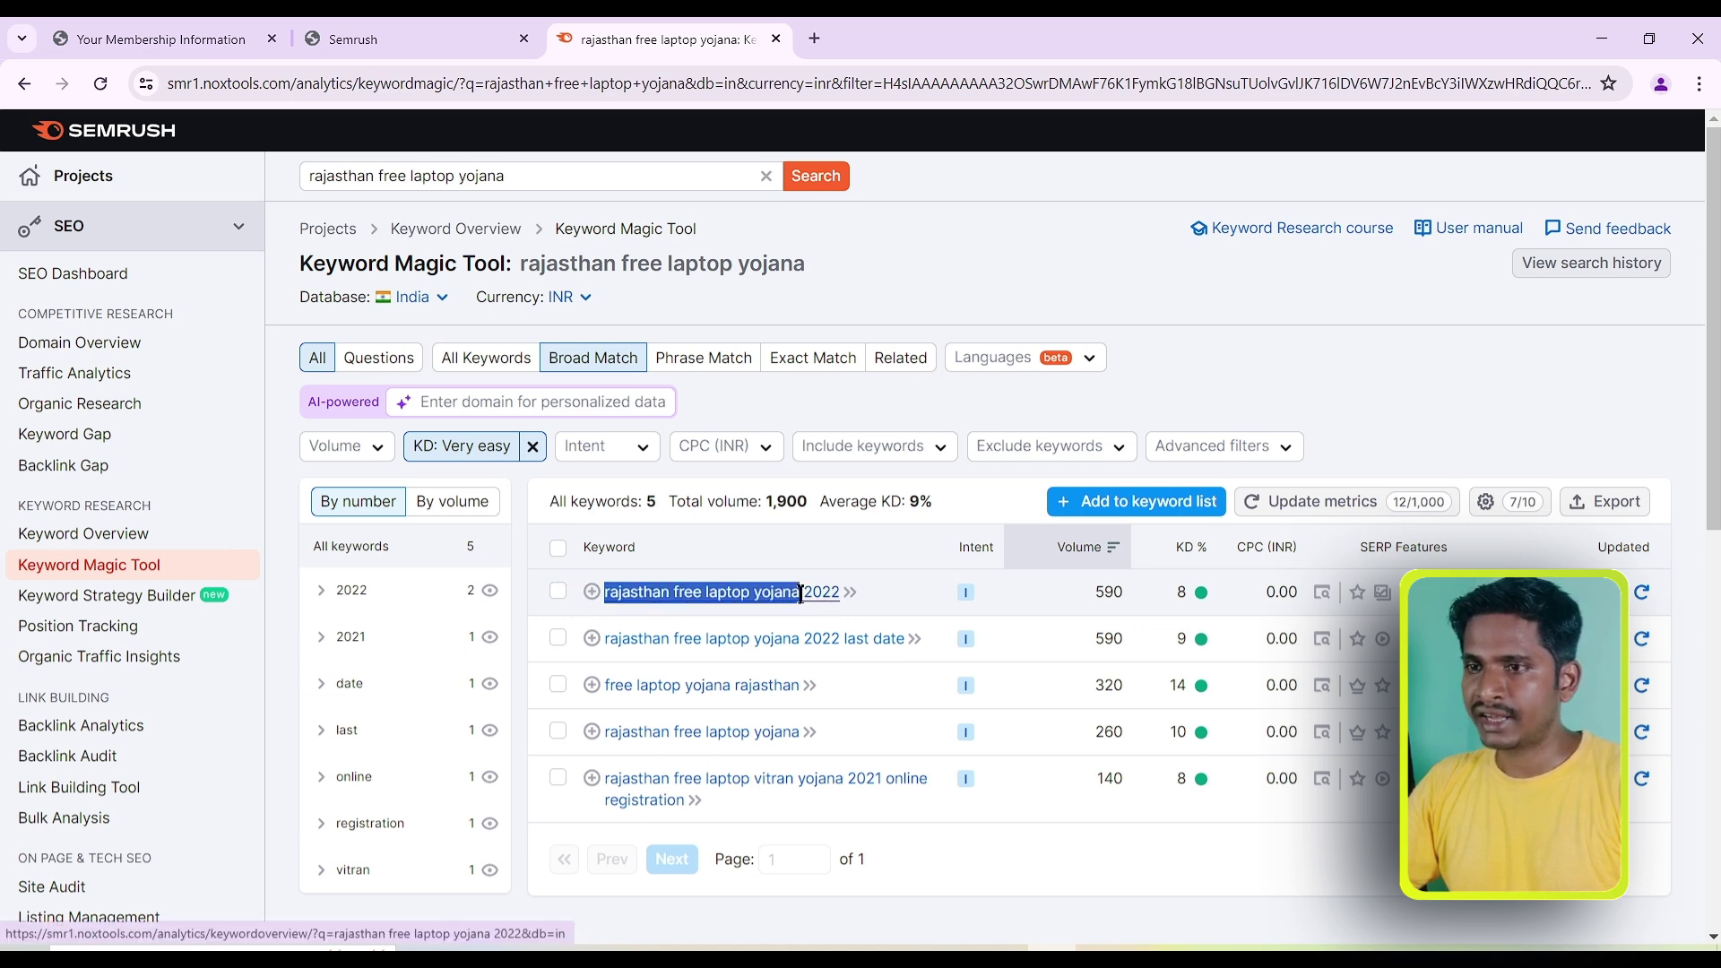
# Step: Search Google for the selected 'rajasthan free laptop yojana' text in a new tab
pyautogui.rightClick(769, 599)
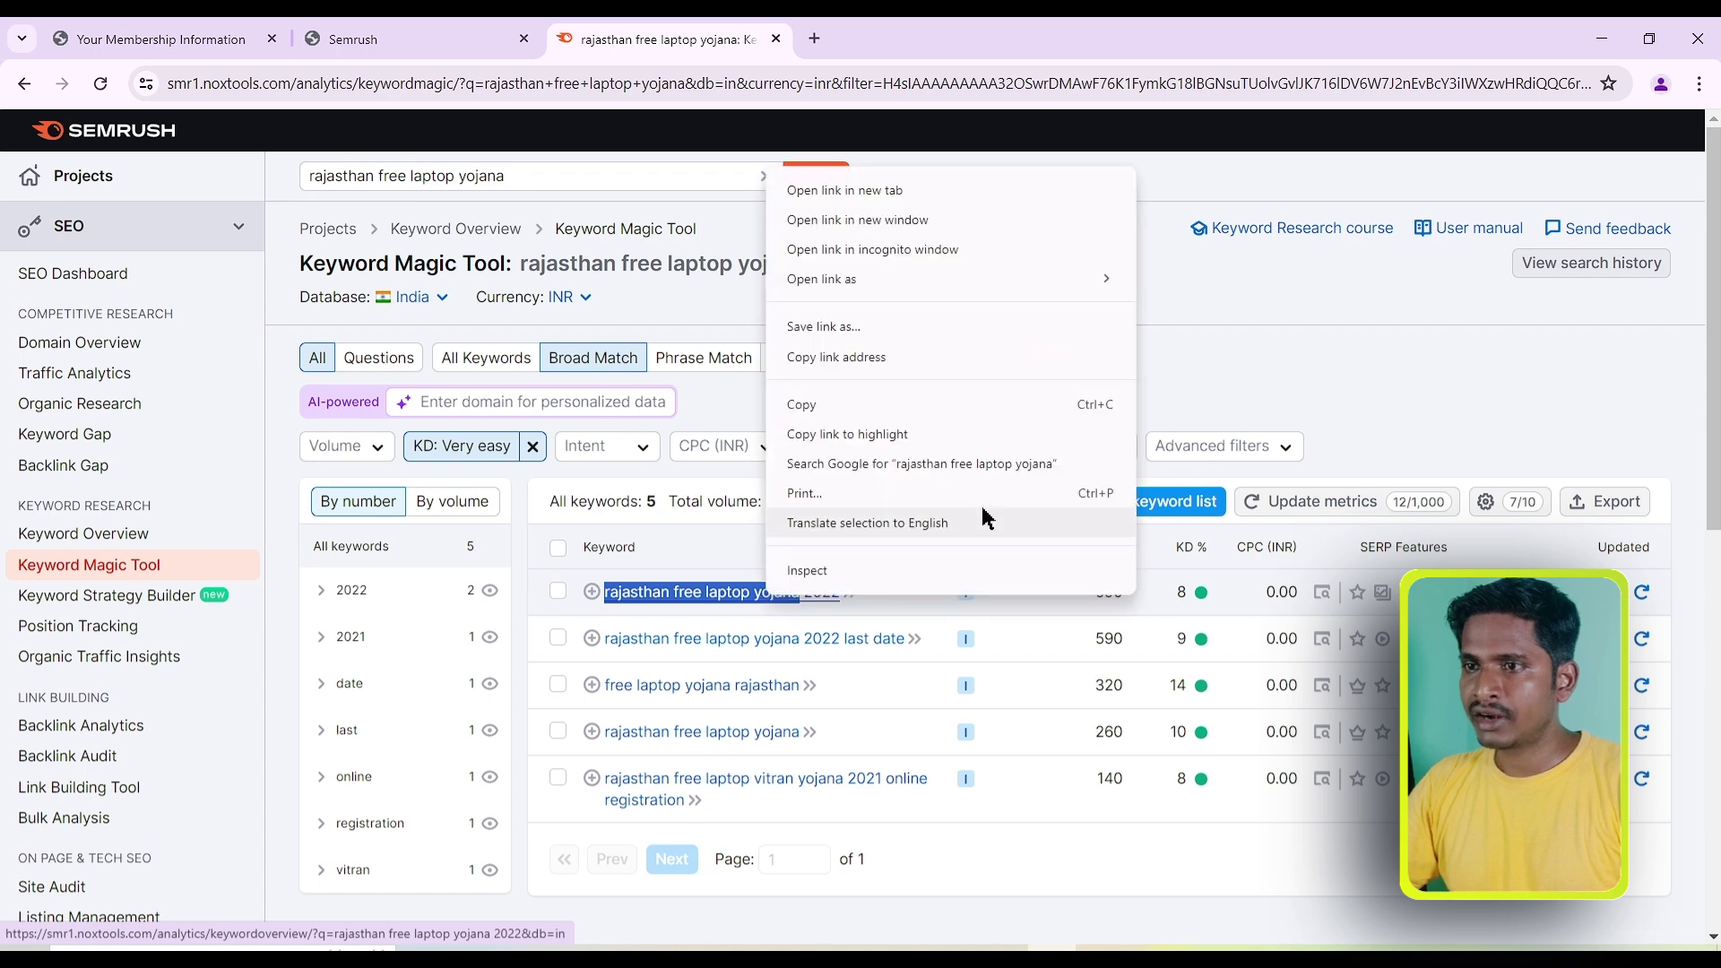
pyautogui.click(956, 463)
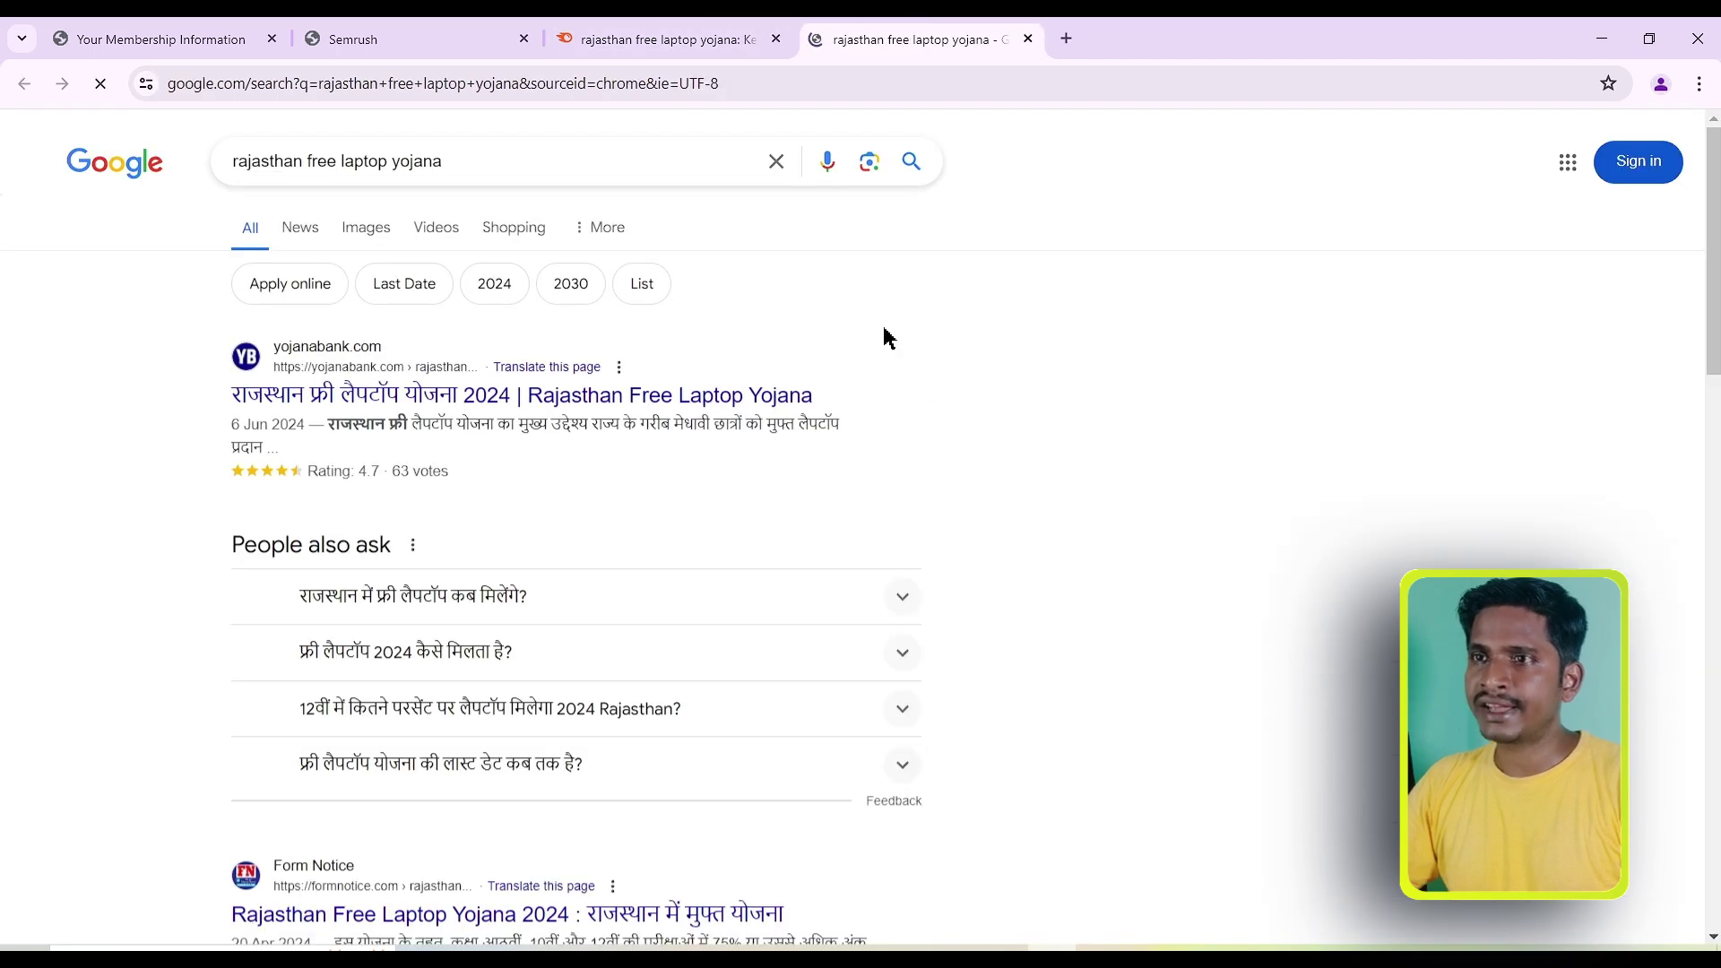
pyautogui.click(649, 45)
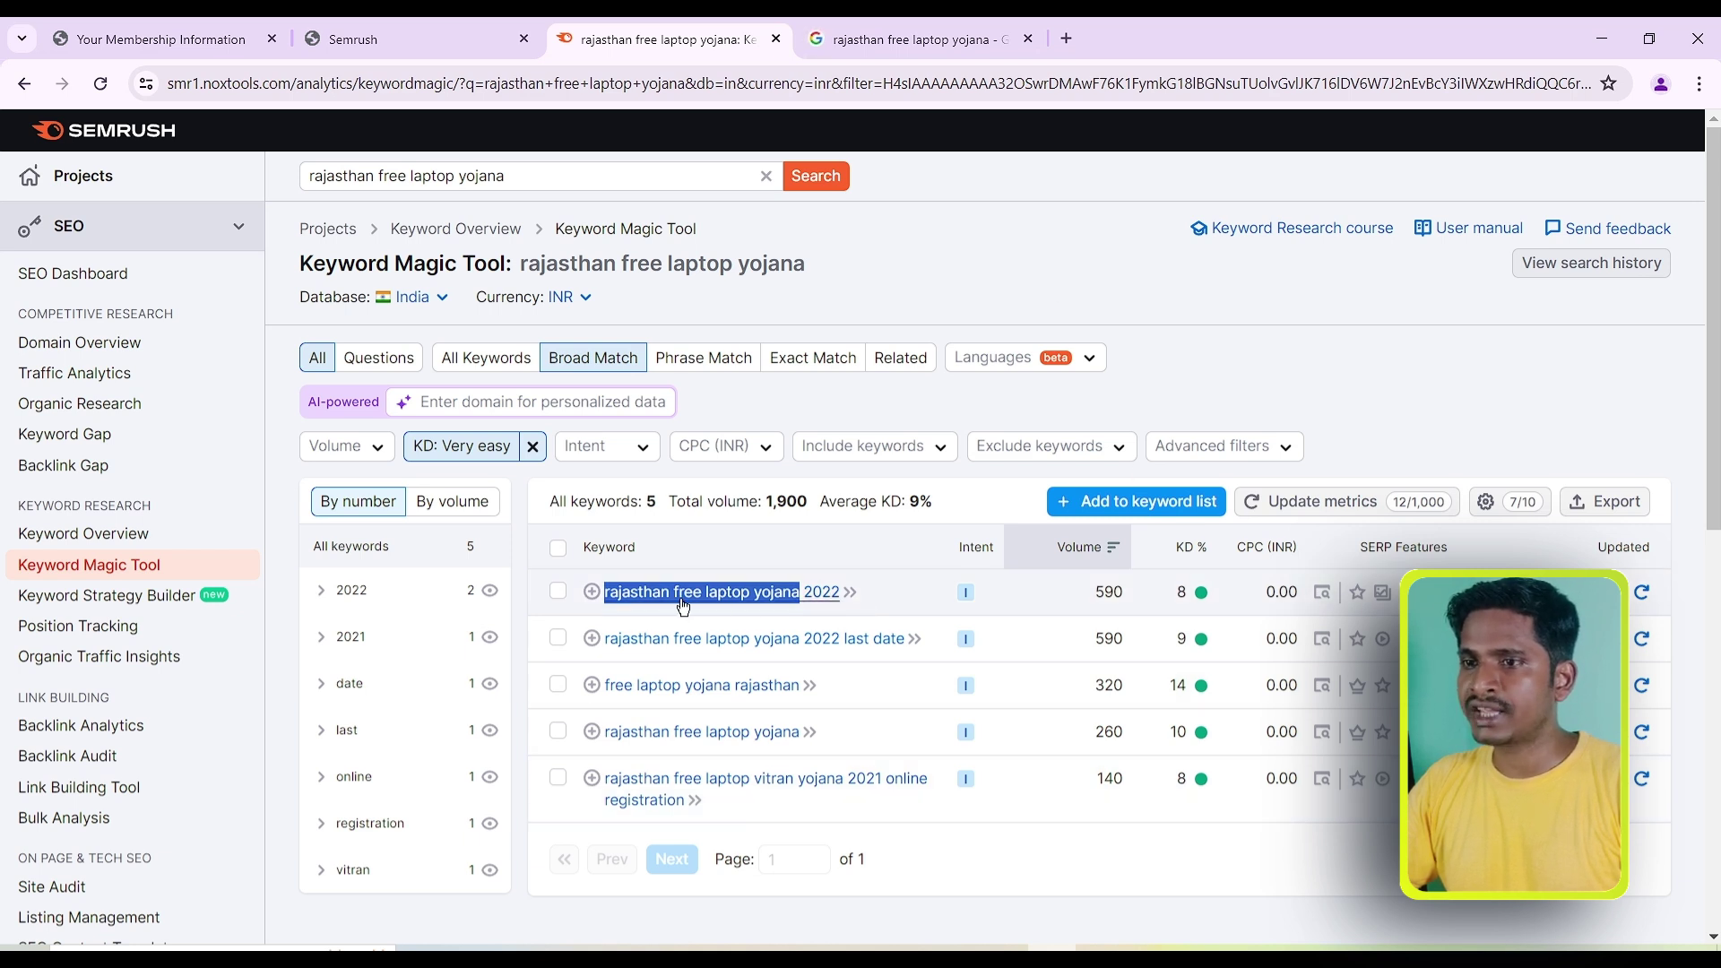
# Step: Reload the Google results, choose Stay signed out, and go back to the Semrush keyword list
pyautogui.moveTo(1198, 610)
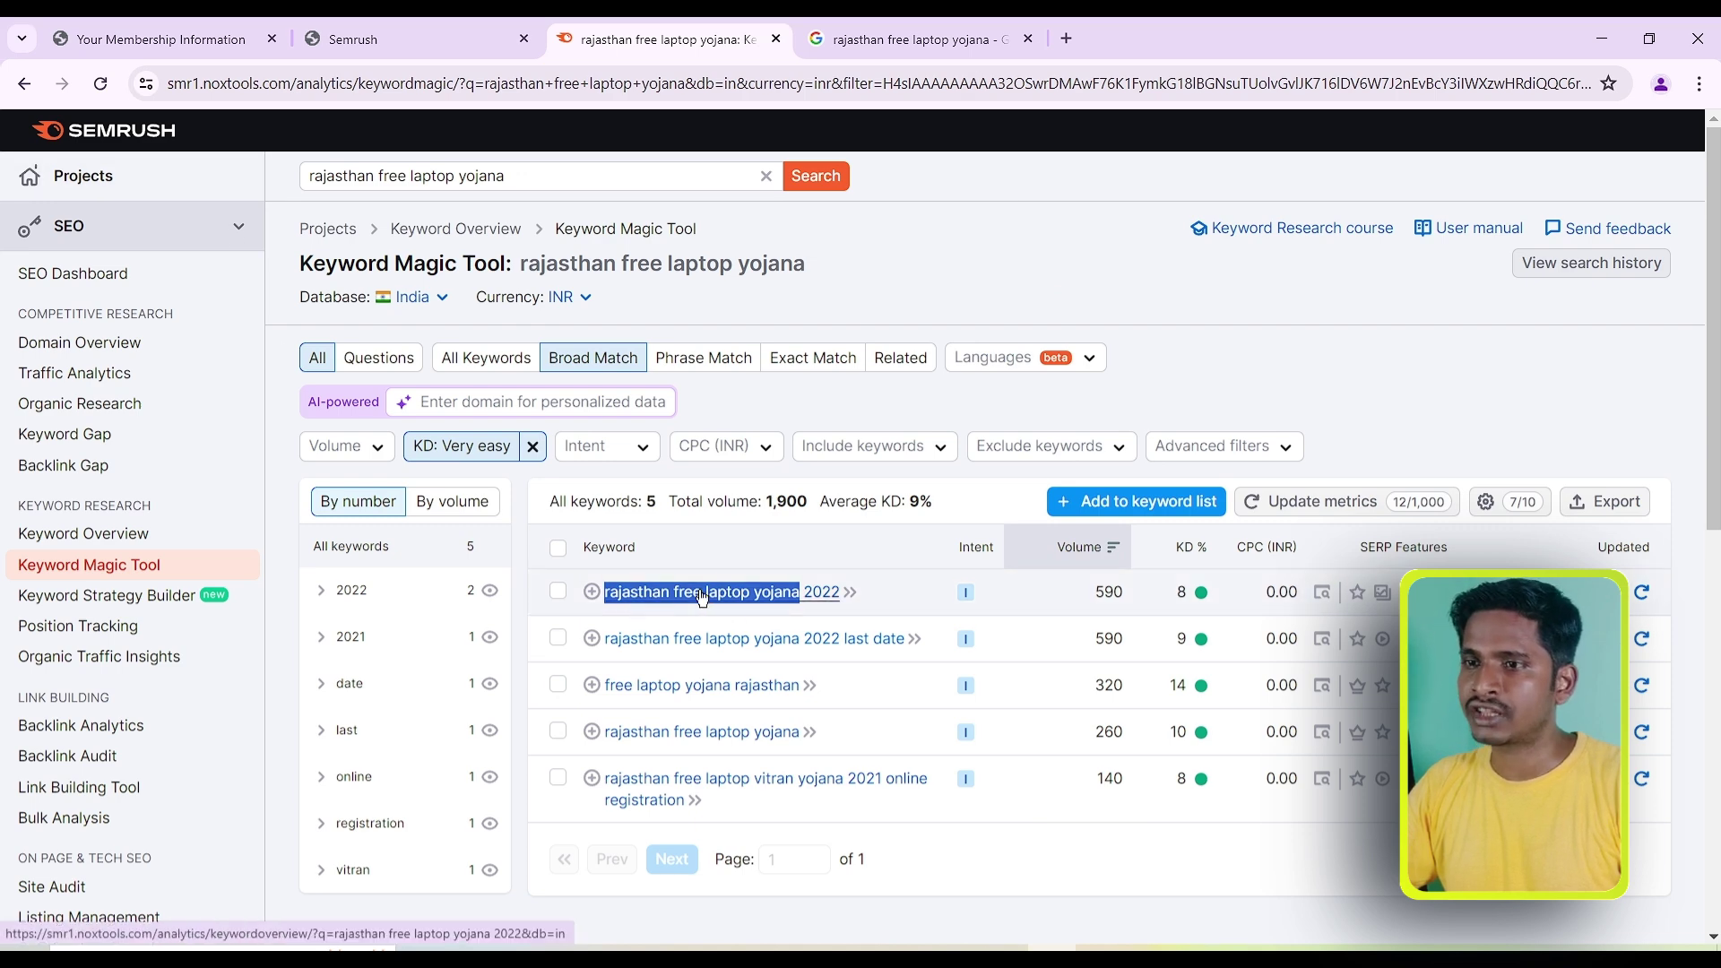
pyautogui.click(885, 42)
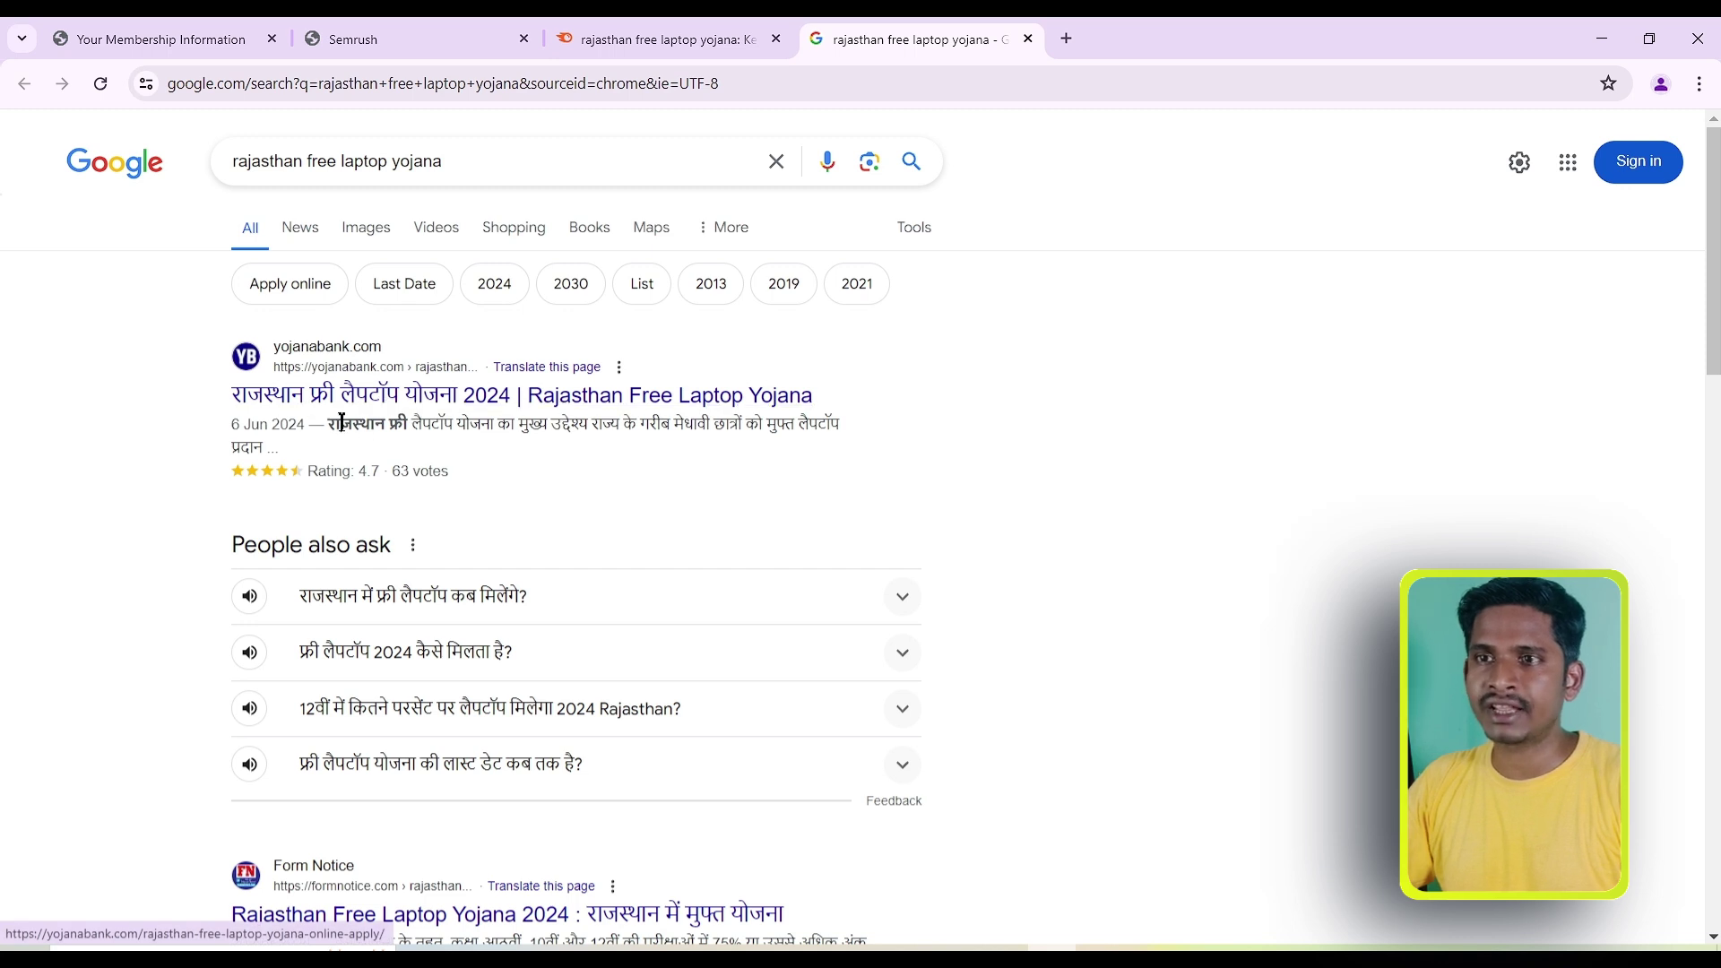
pyautogui.click(101, 83)
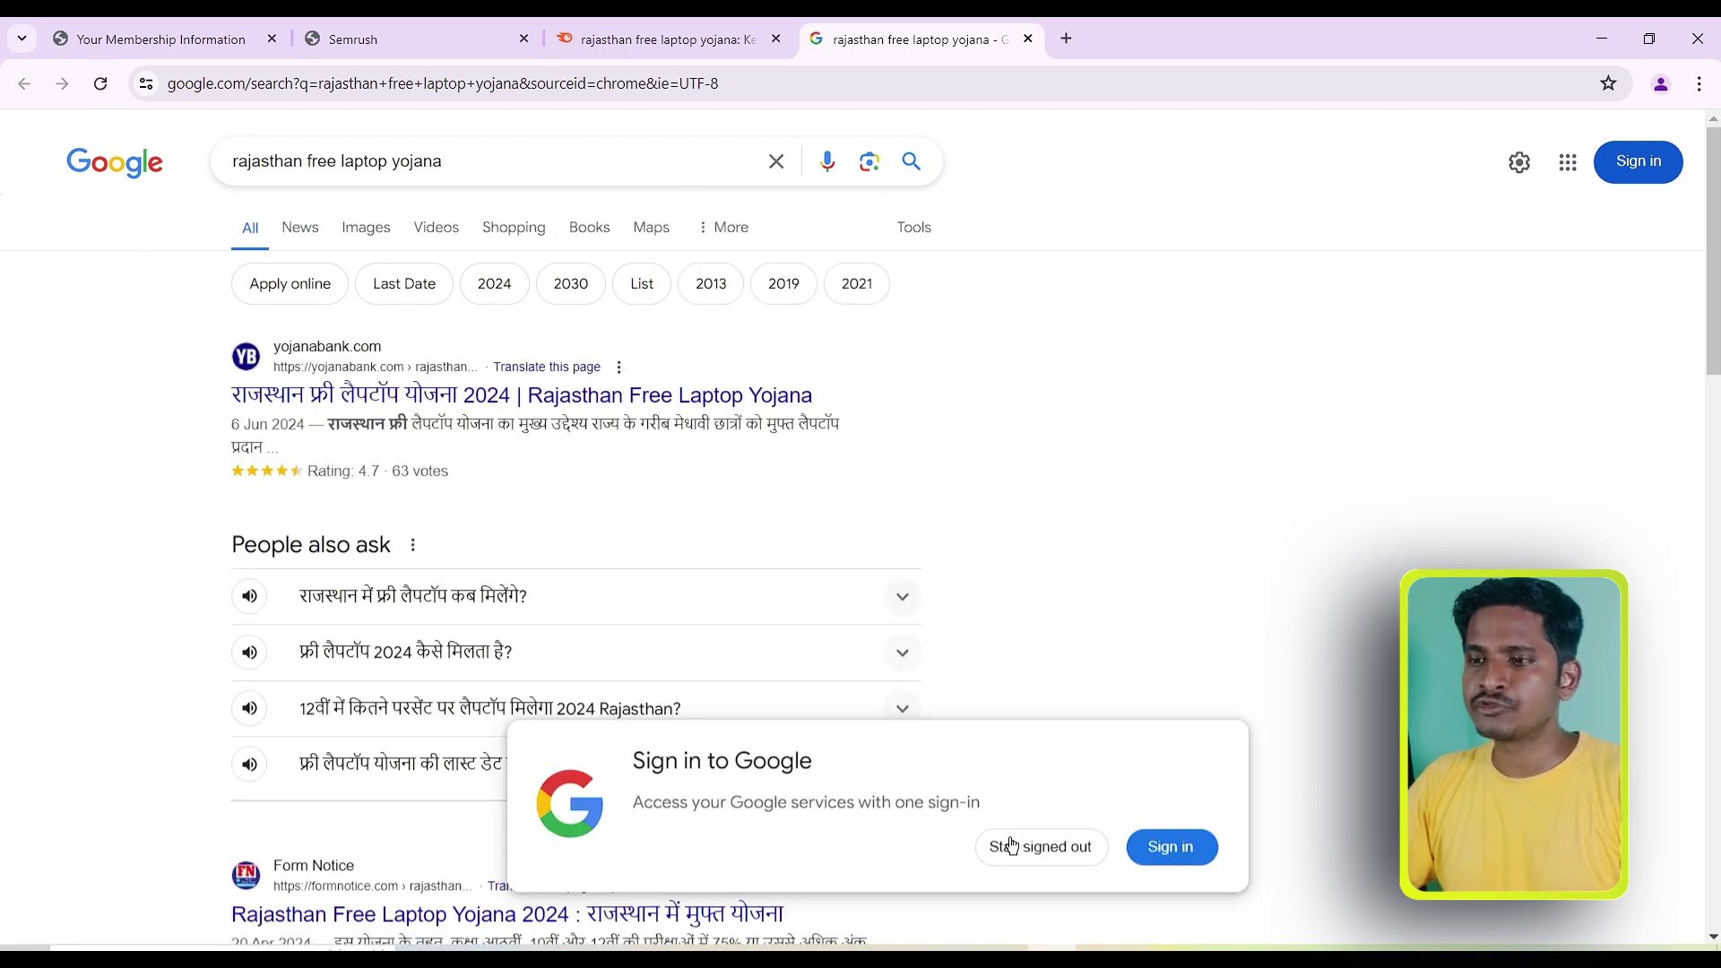
pyautogui.click(1018, 847)
pyautogui.click(641, 37)
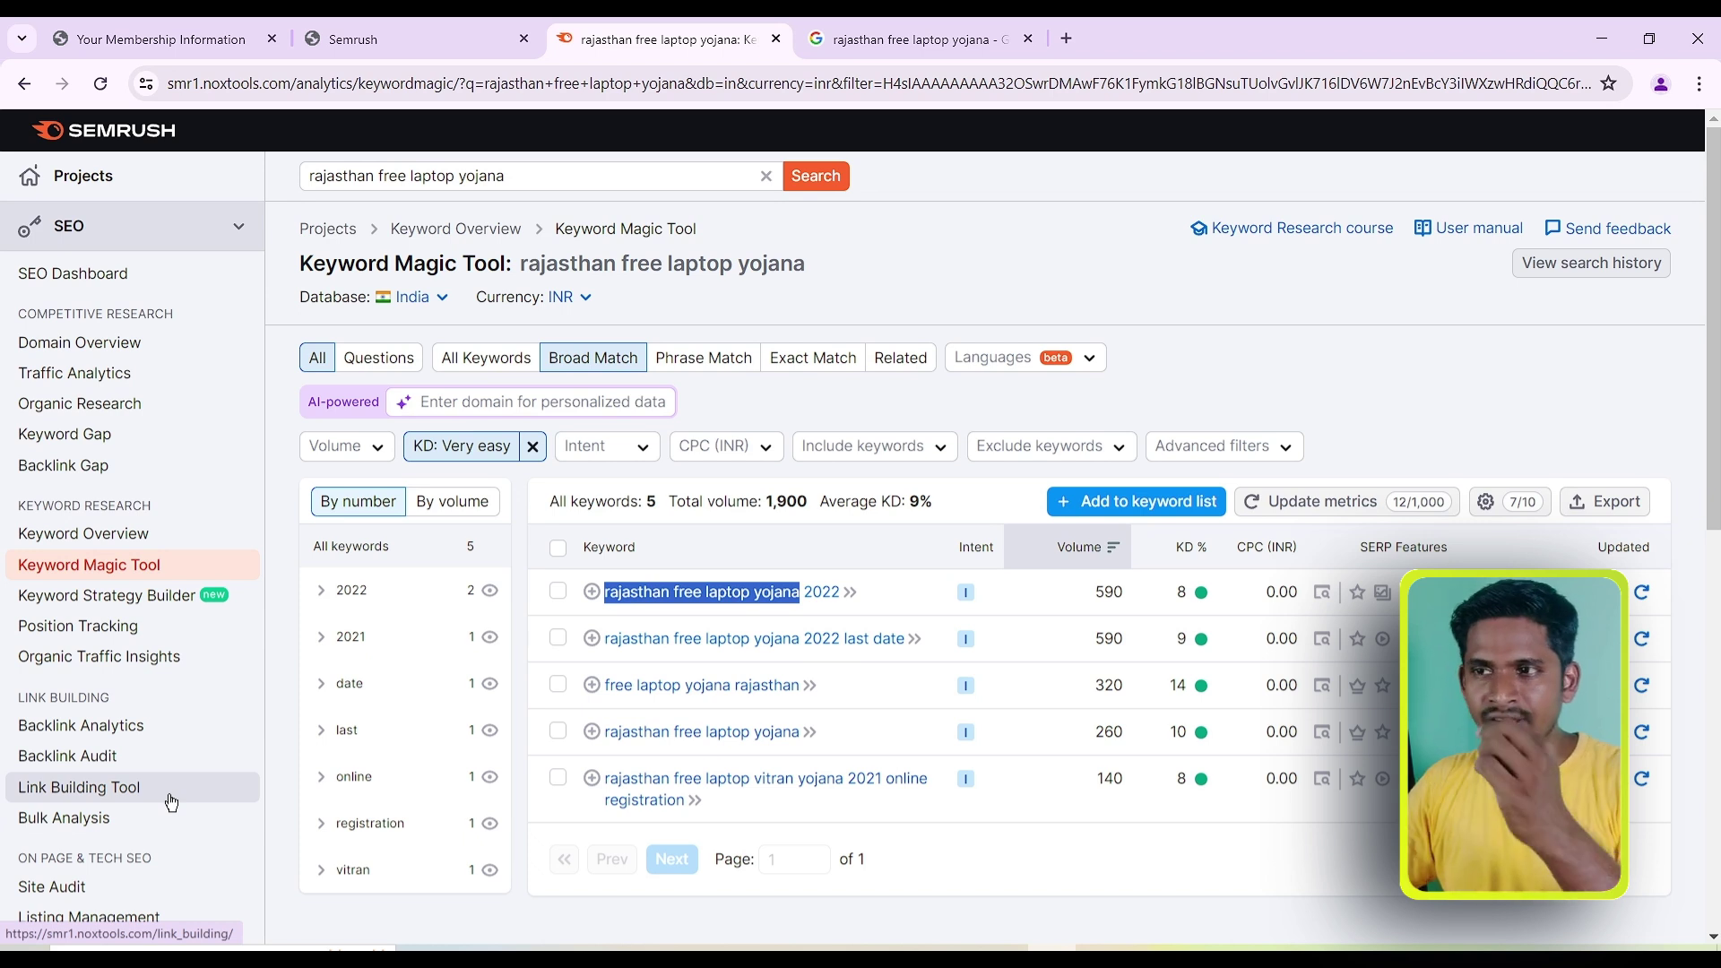
# Step: Clear the 'KD: Very easy' filter and shorten the query to just 'yojana' (156,255 ideas)
pyautogui.click(533, 446)
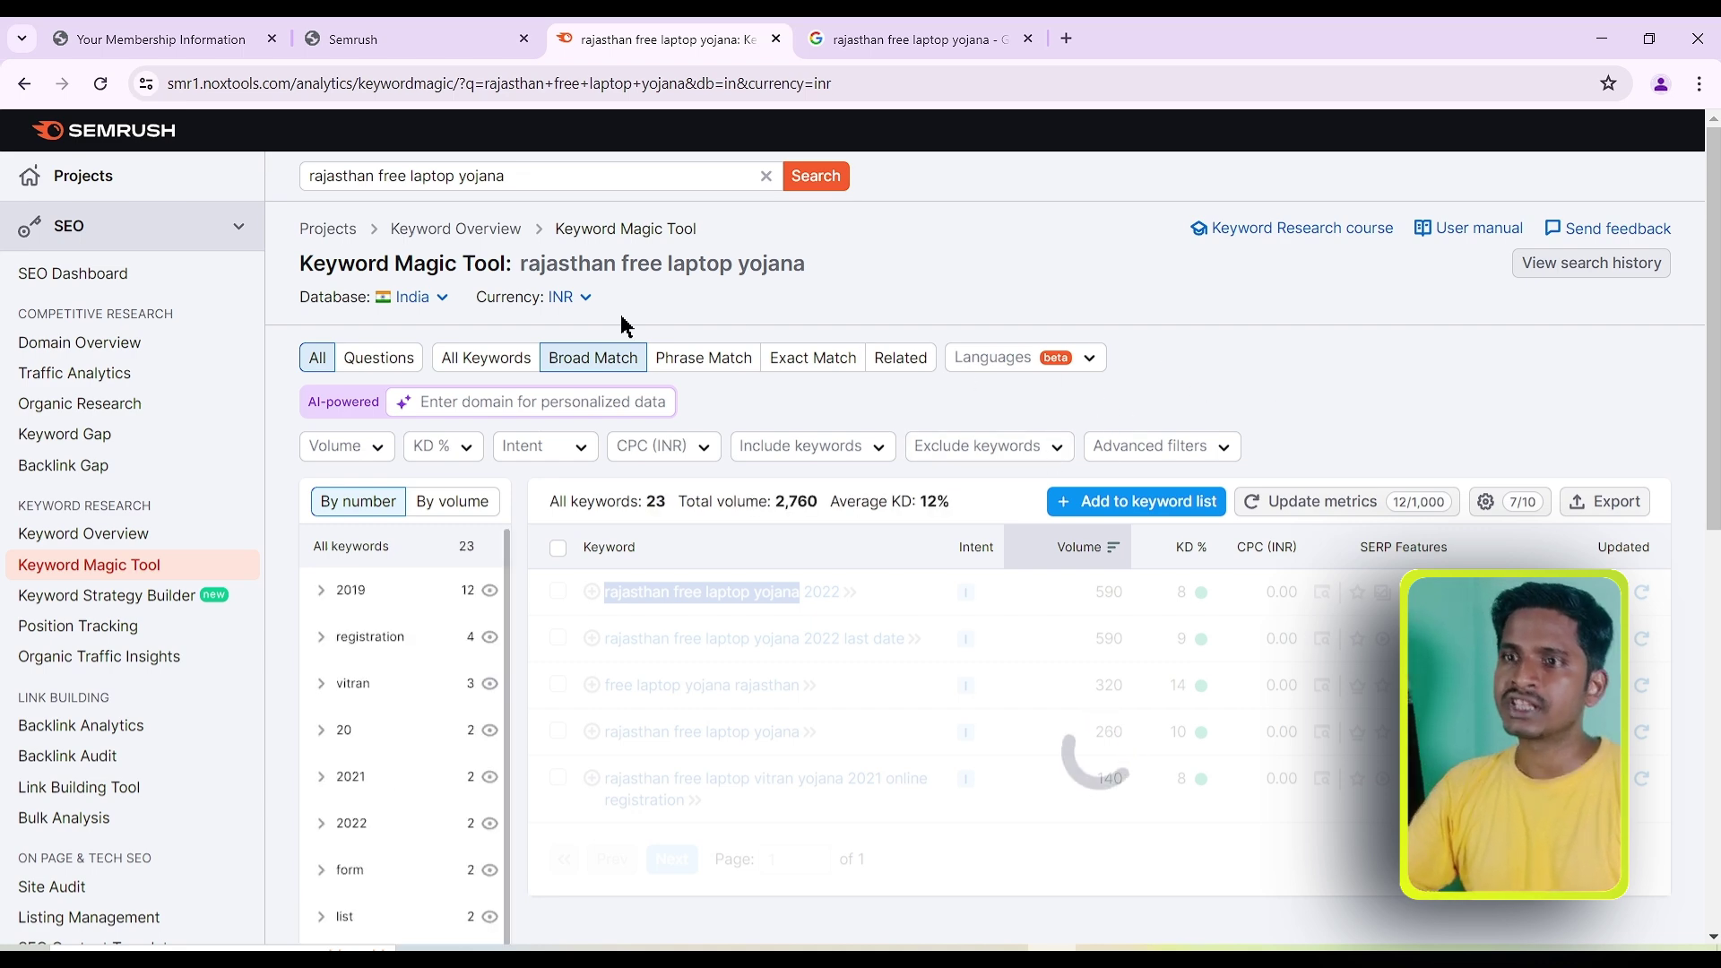
pyautogui.moveTo(459, 178); pyautogui.dragTo(305, 184)
pyautogui.press('BackSpace')
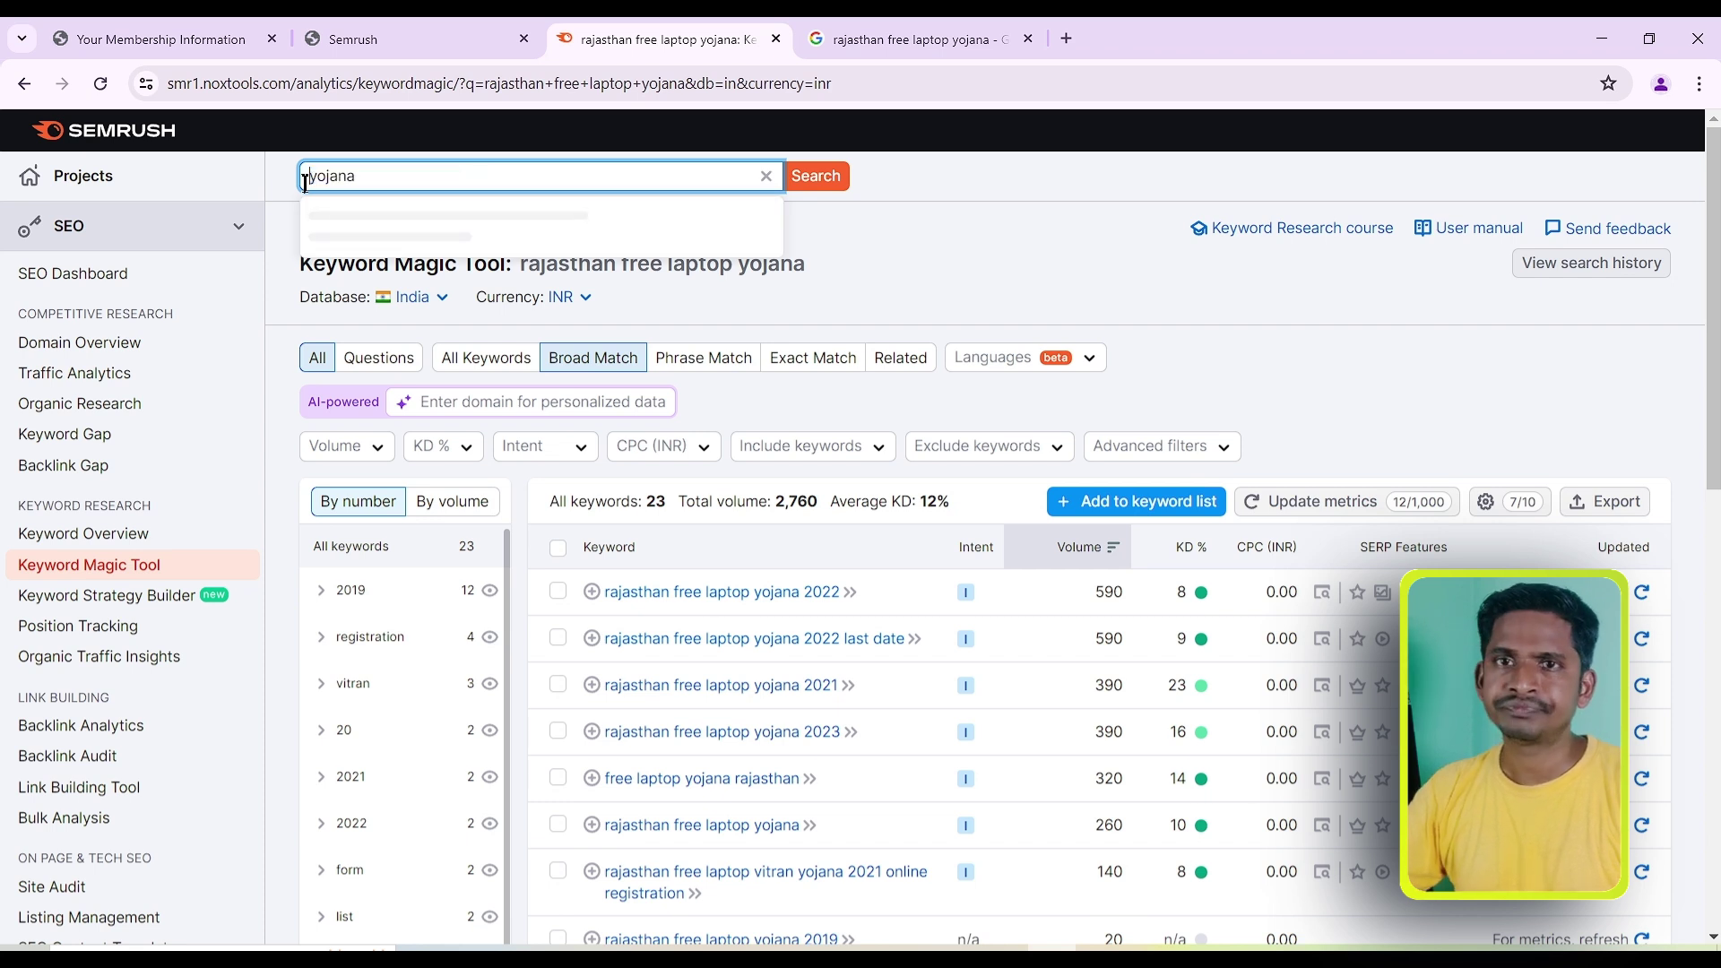
pyautogui.press('Return')
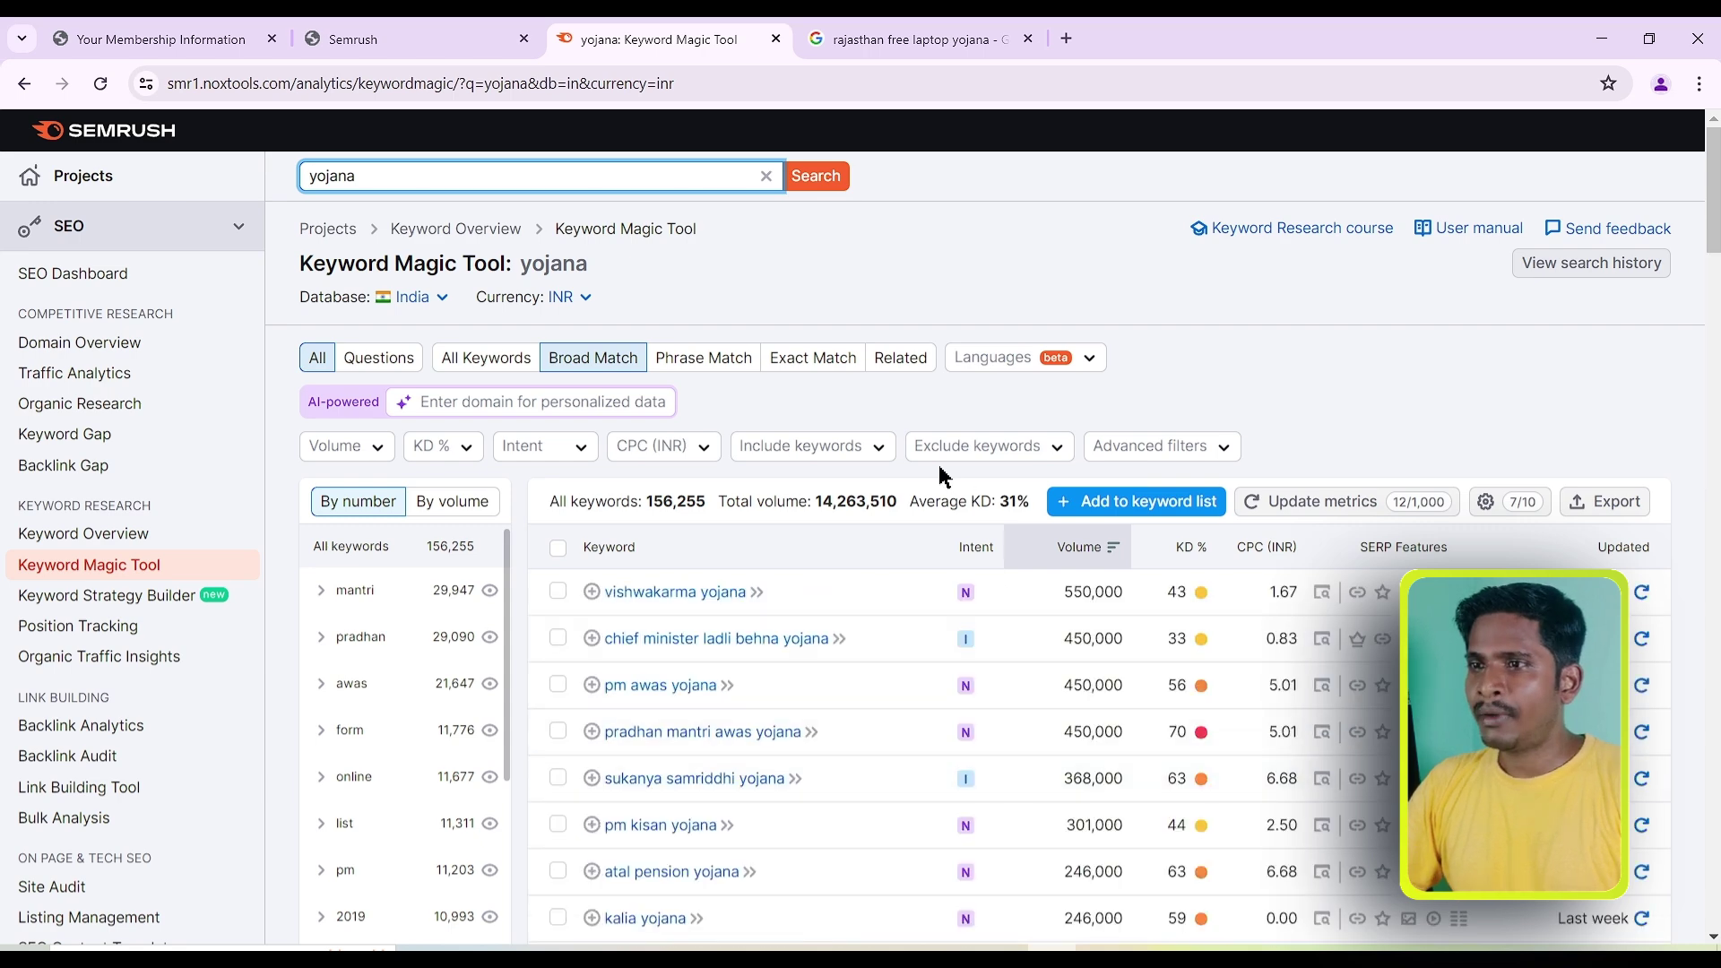
# Step: Filter the yojana ideas to a minimum word count of 8, then open Domain Overview
pyautogui.click(1215, 459)
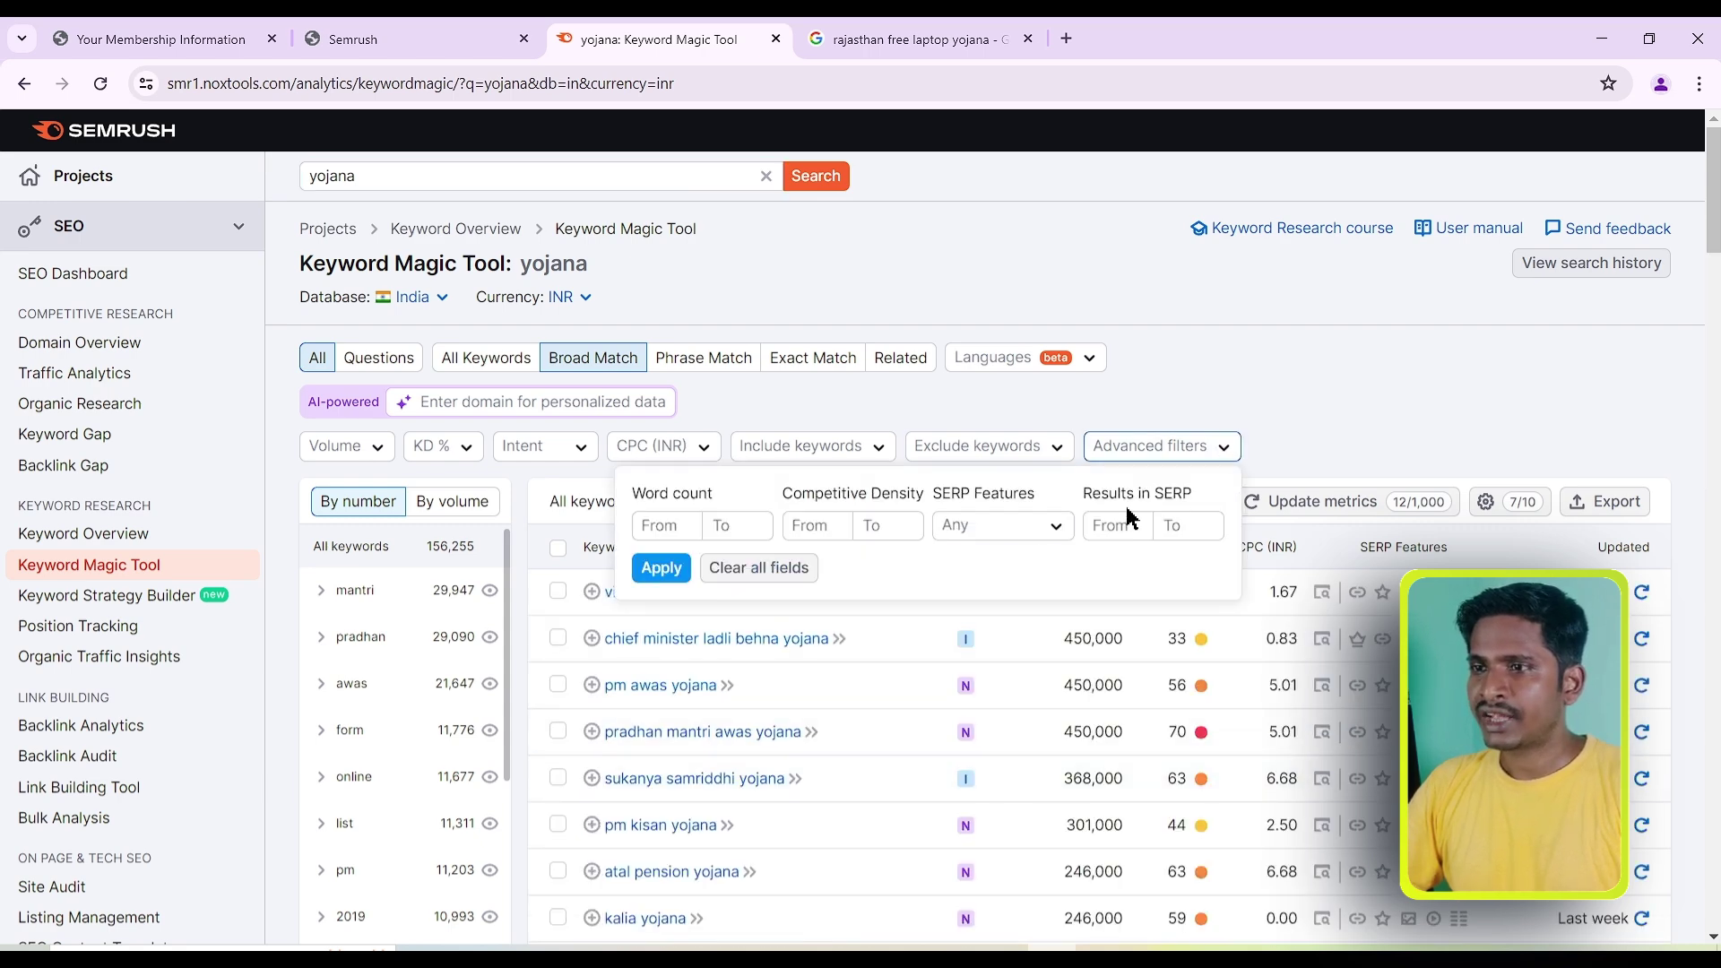
pyautogui.click(670, 533)
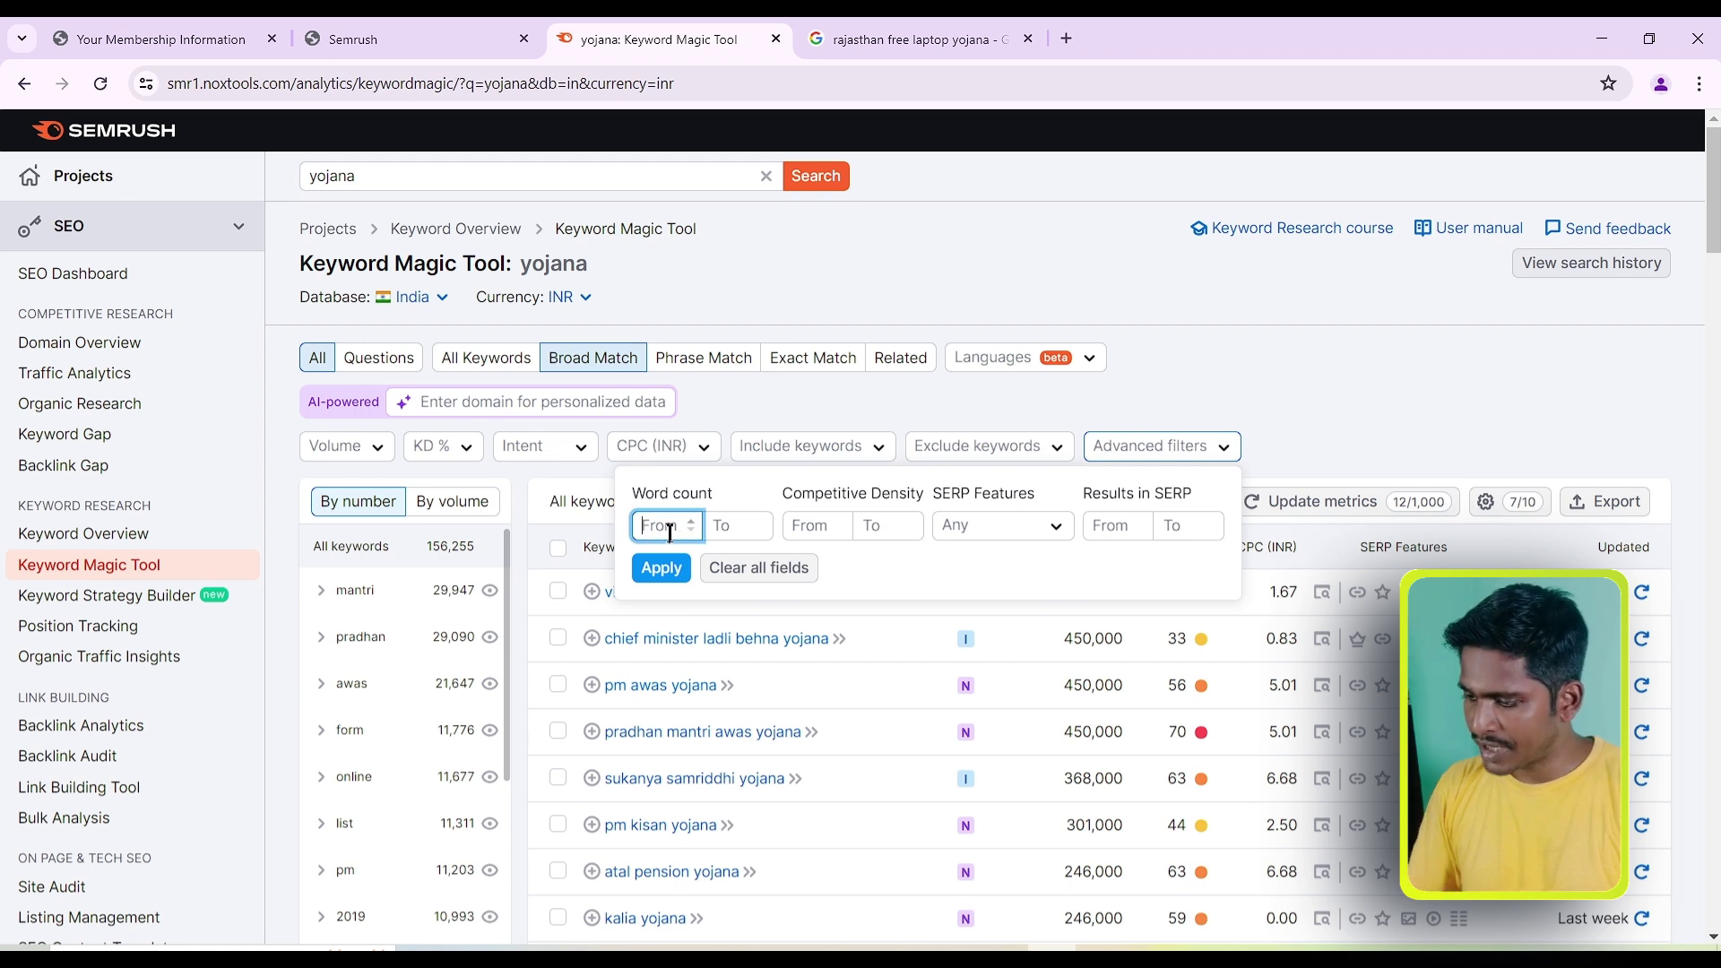
pyautogui.write('8')
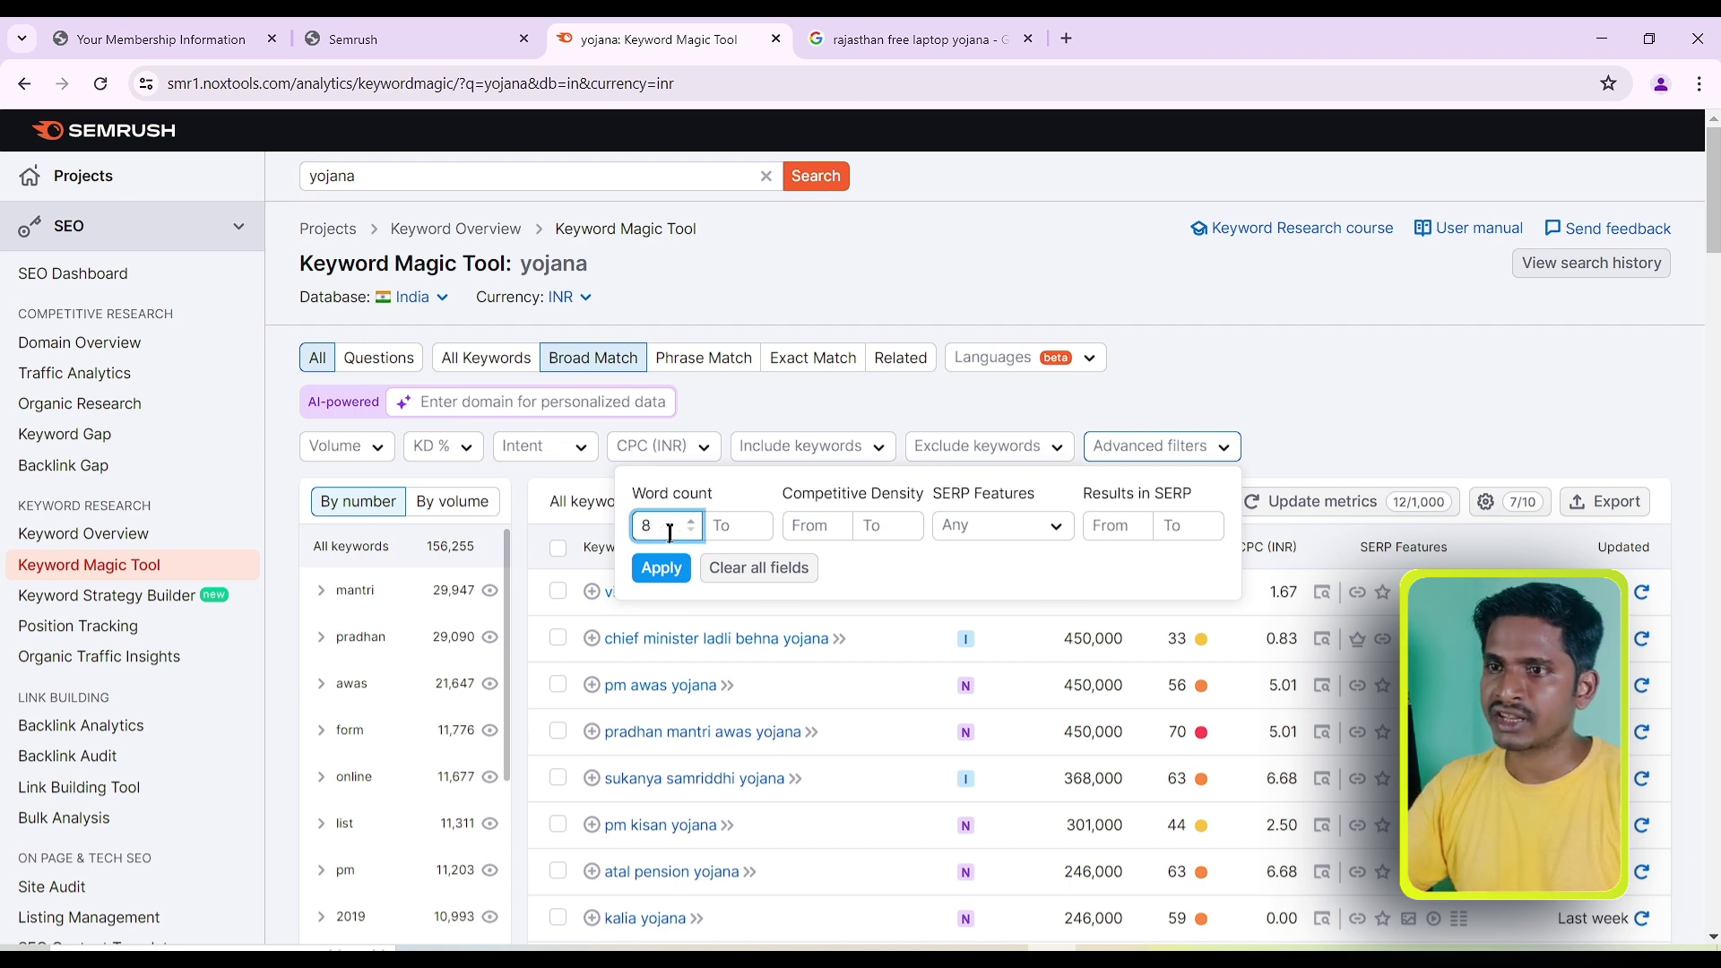
pyautogui.click(742, 526)
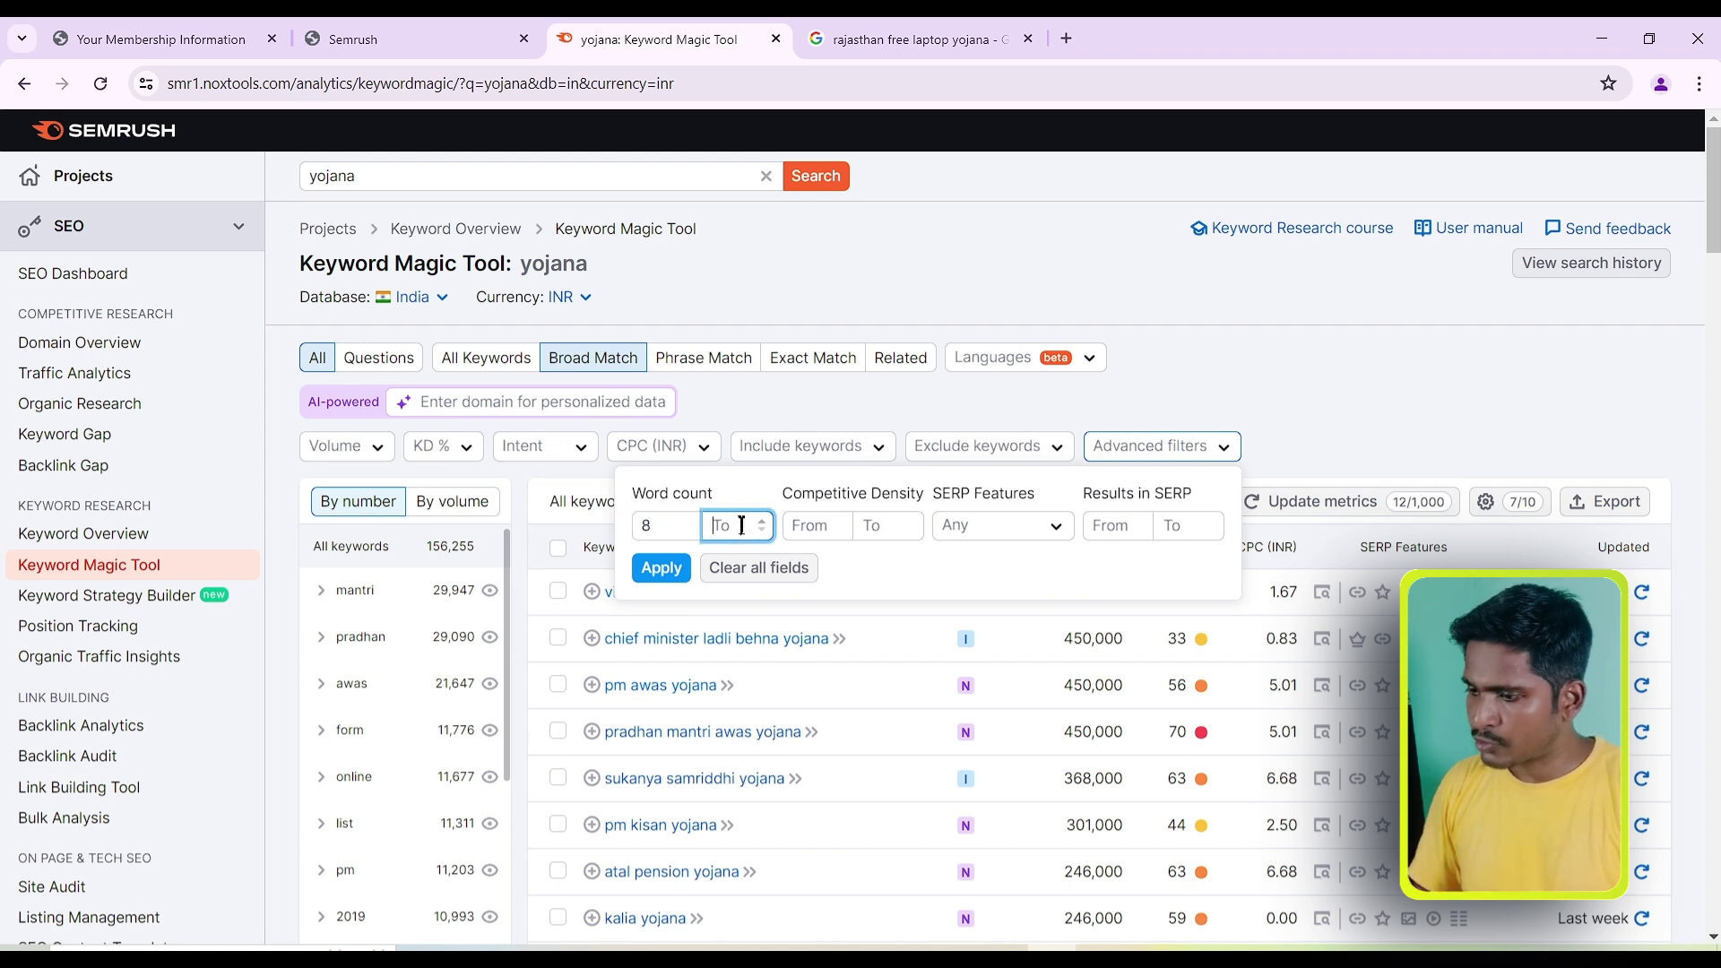
pyautogui.click(662, 567)
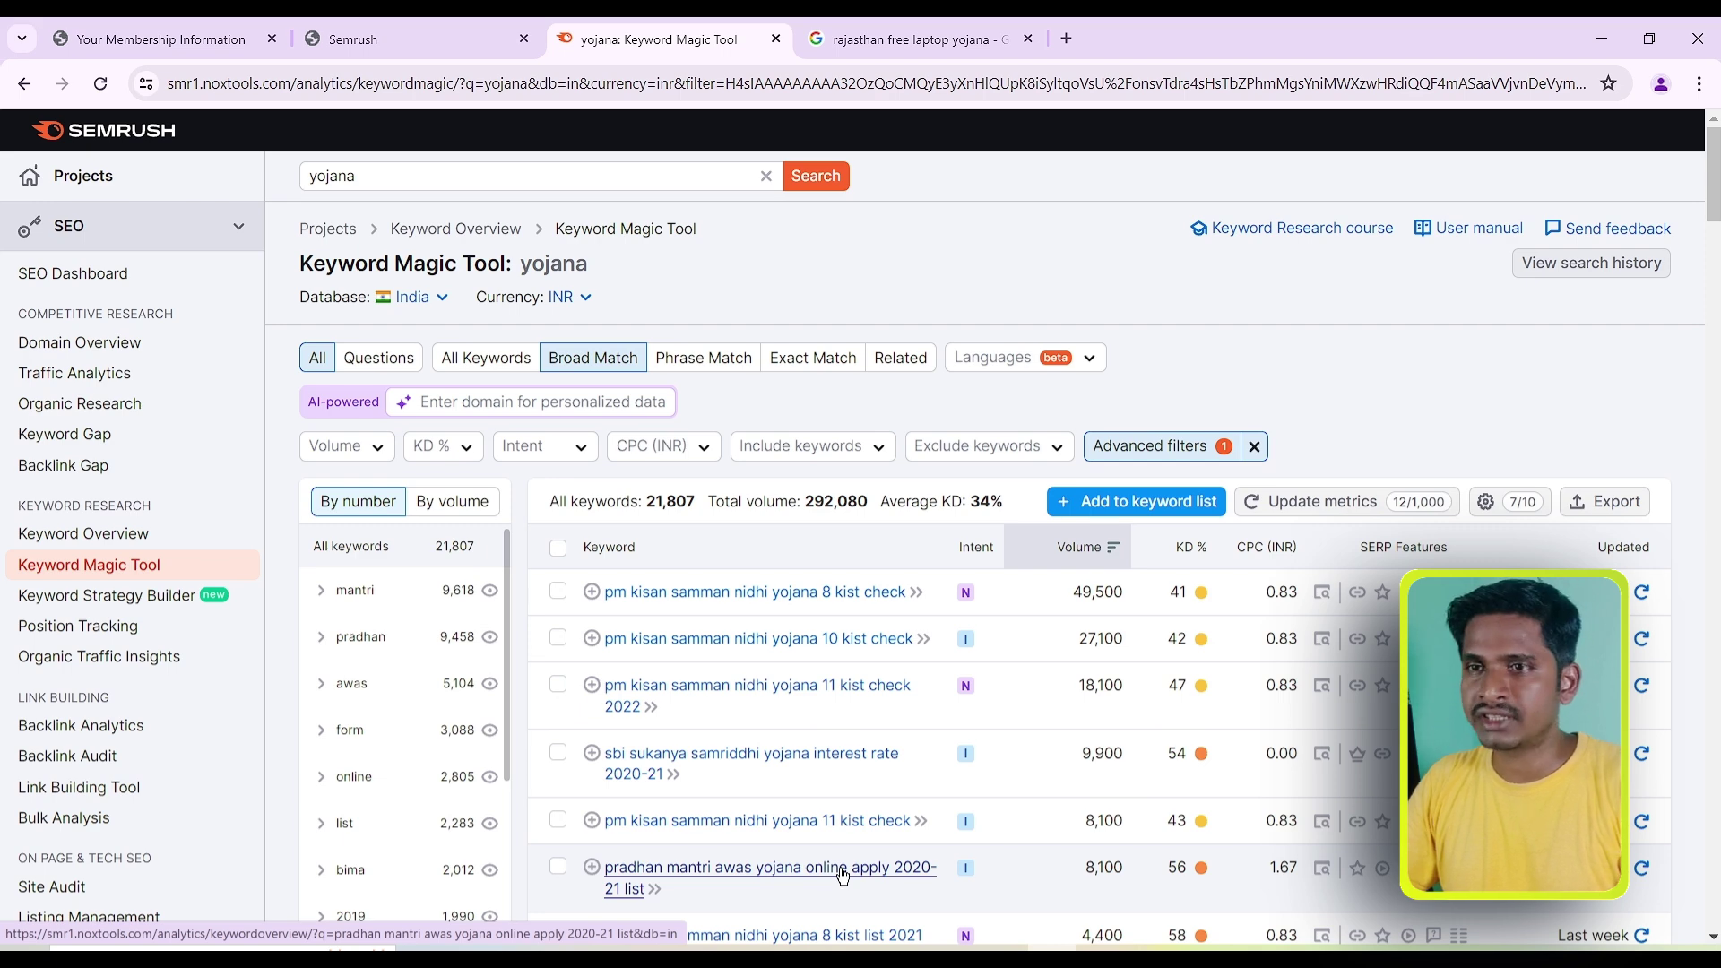
pyautogui.click(115, 341)
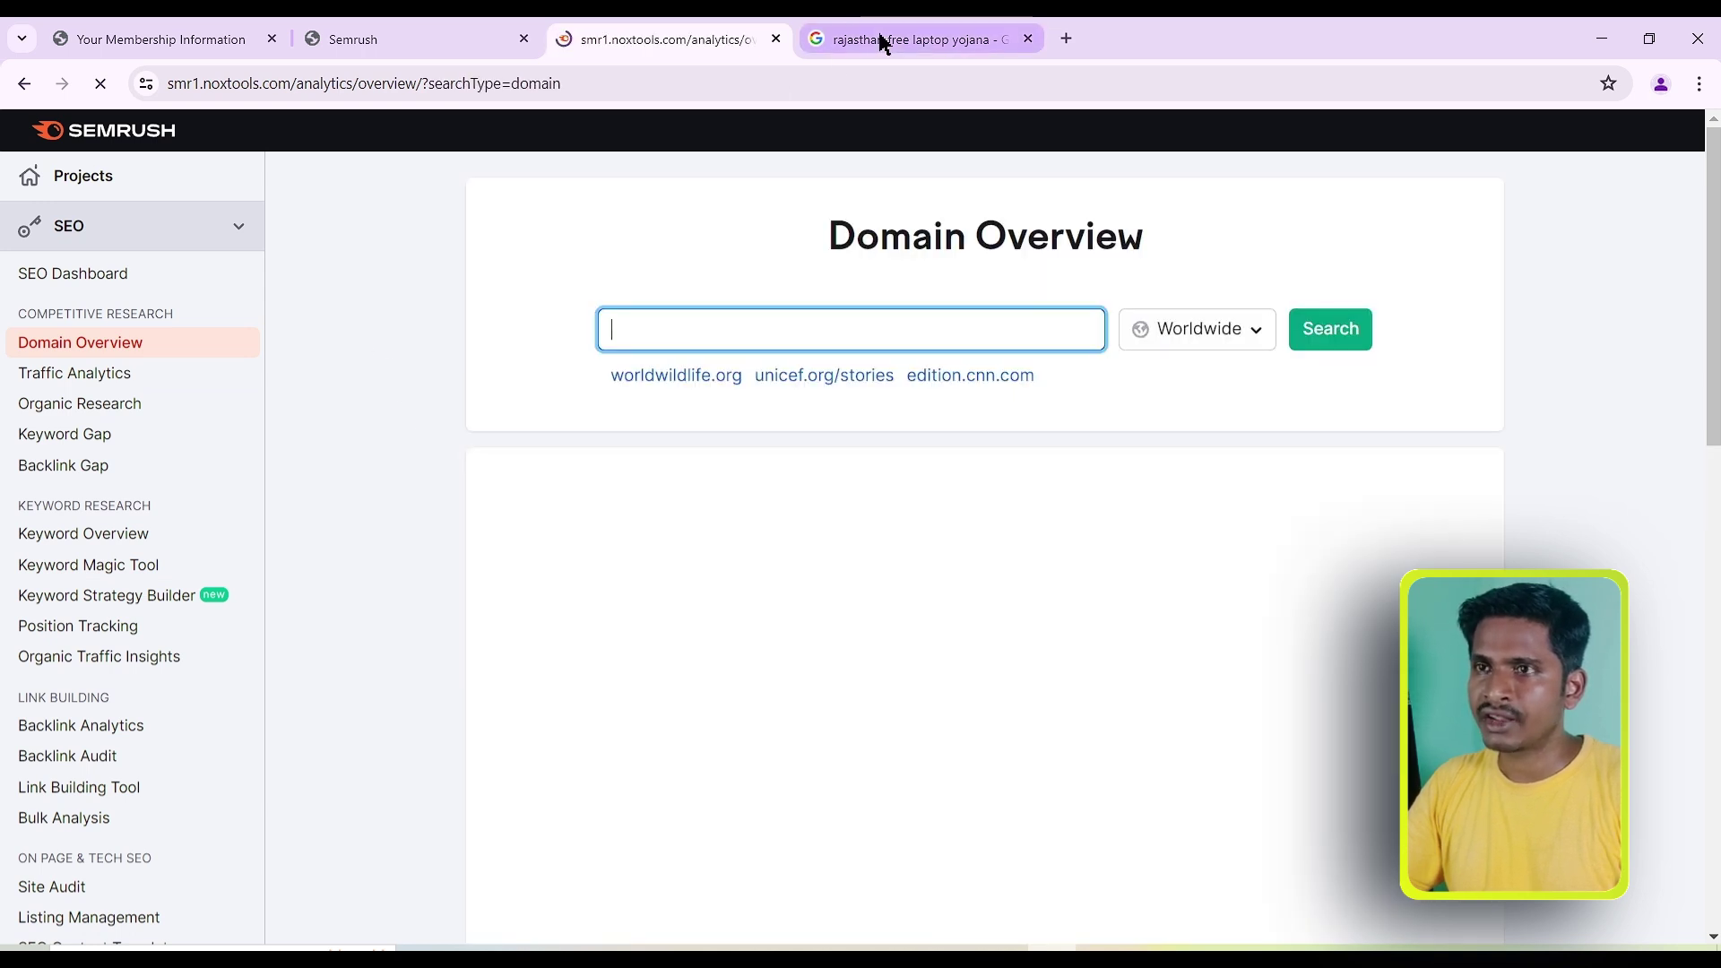
# Step: Copy the top yojanabank.com result's link and open that Rajasthan free laptop yojana article
pyautogui.click(881, 38)
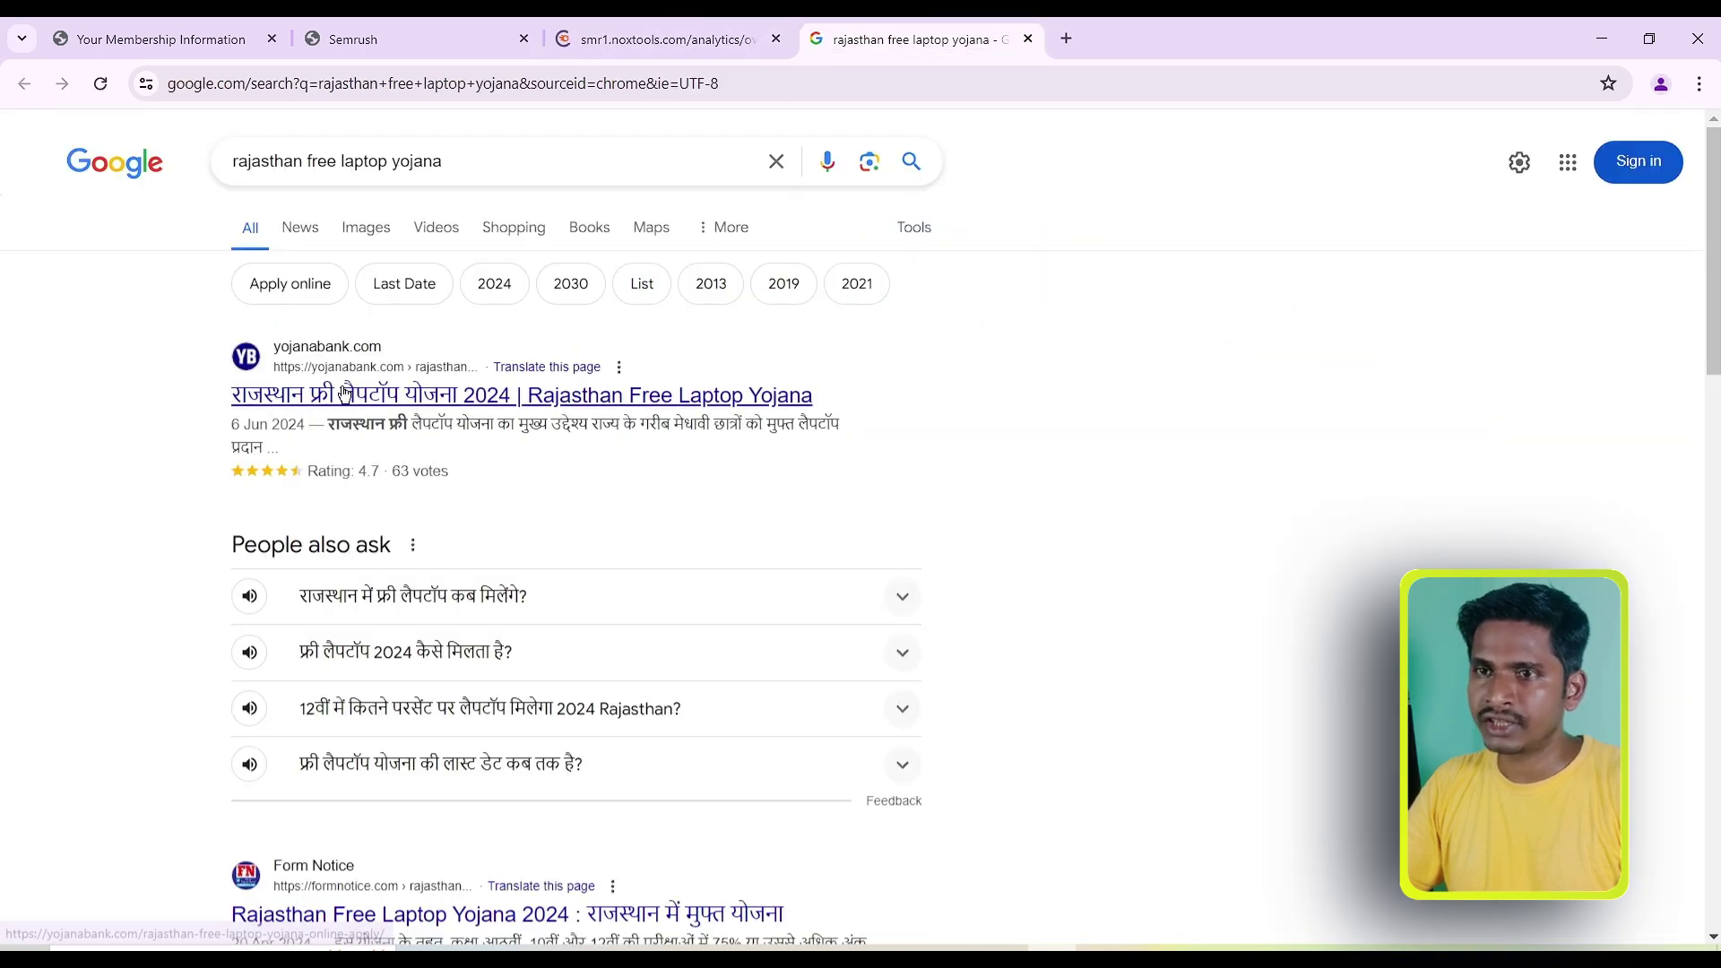
pyautogui.rightClick(344, 350)
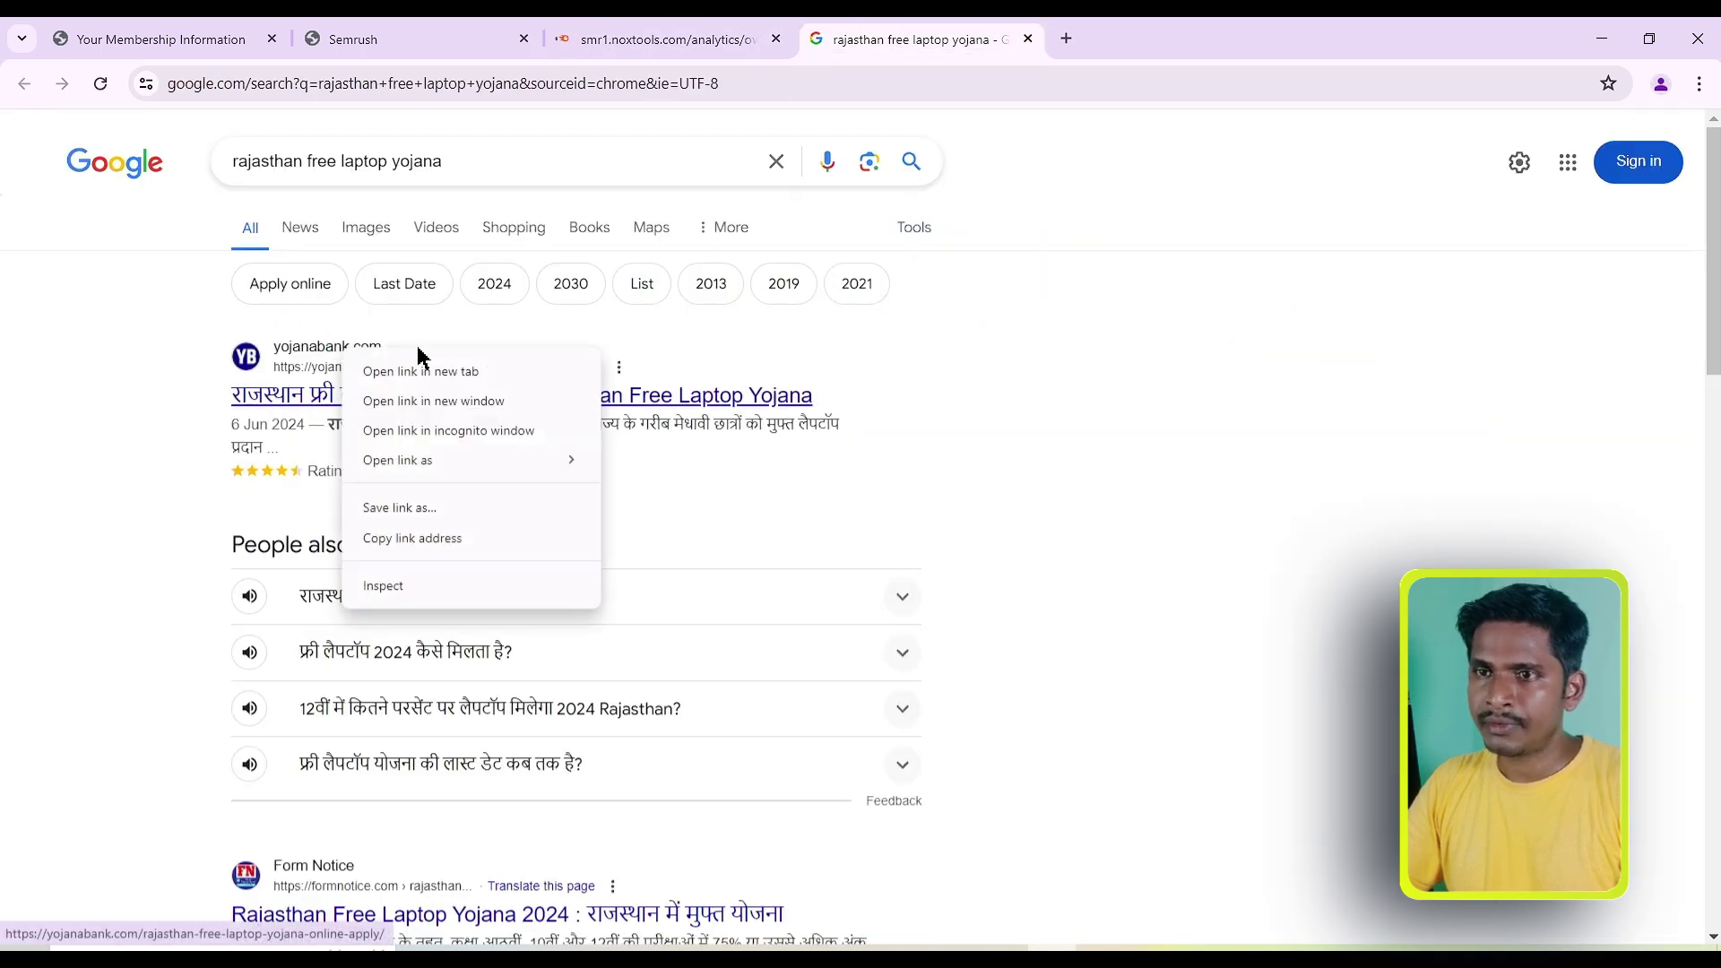
pyautogui.click(434, 539)
pyautogui.click(383, 390)
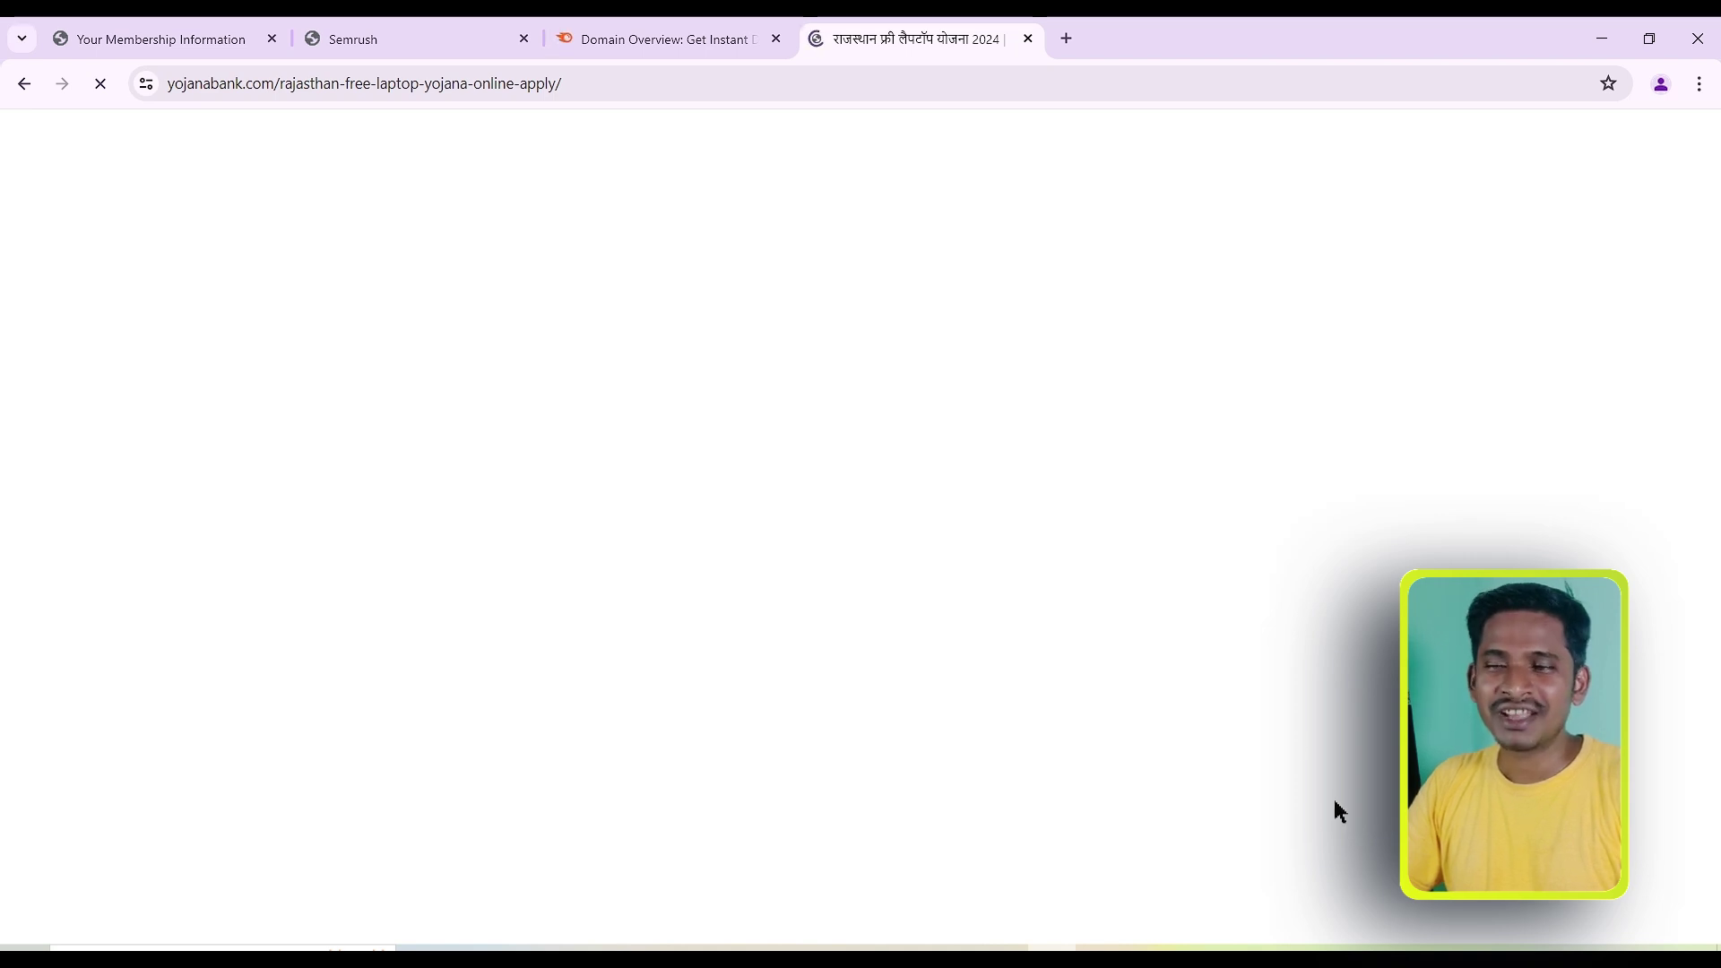
# Step: Run Domain Overview for yojanabank.com using the India database
pyautogui.click(697, 43)
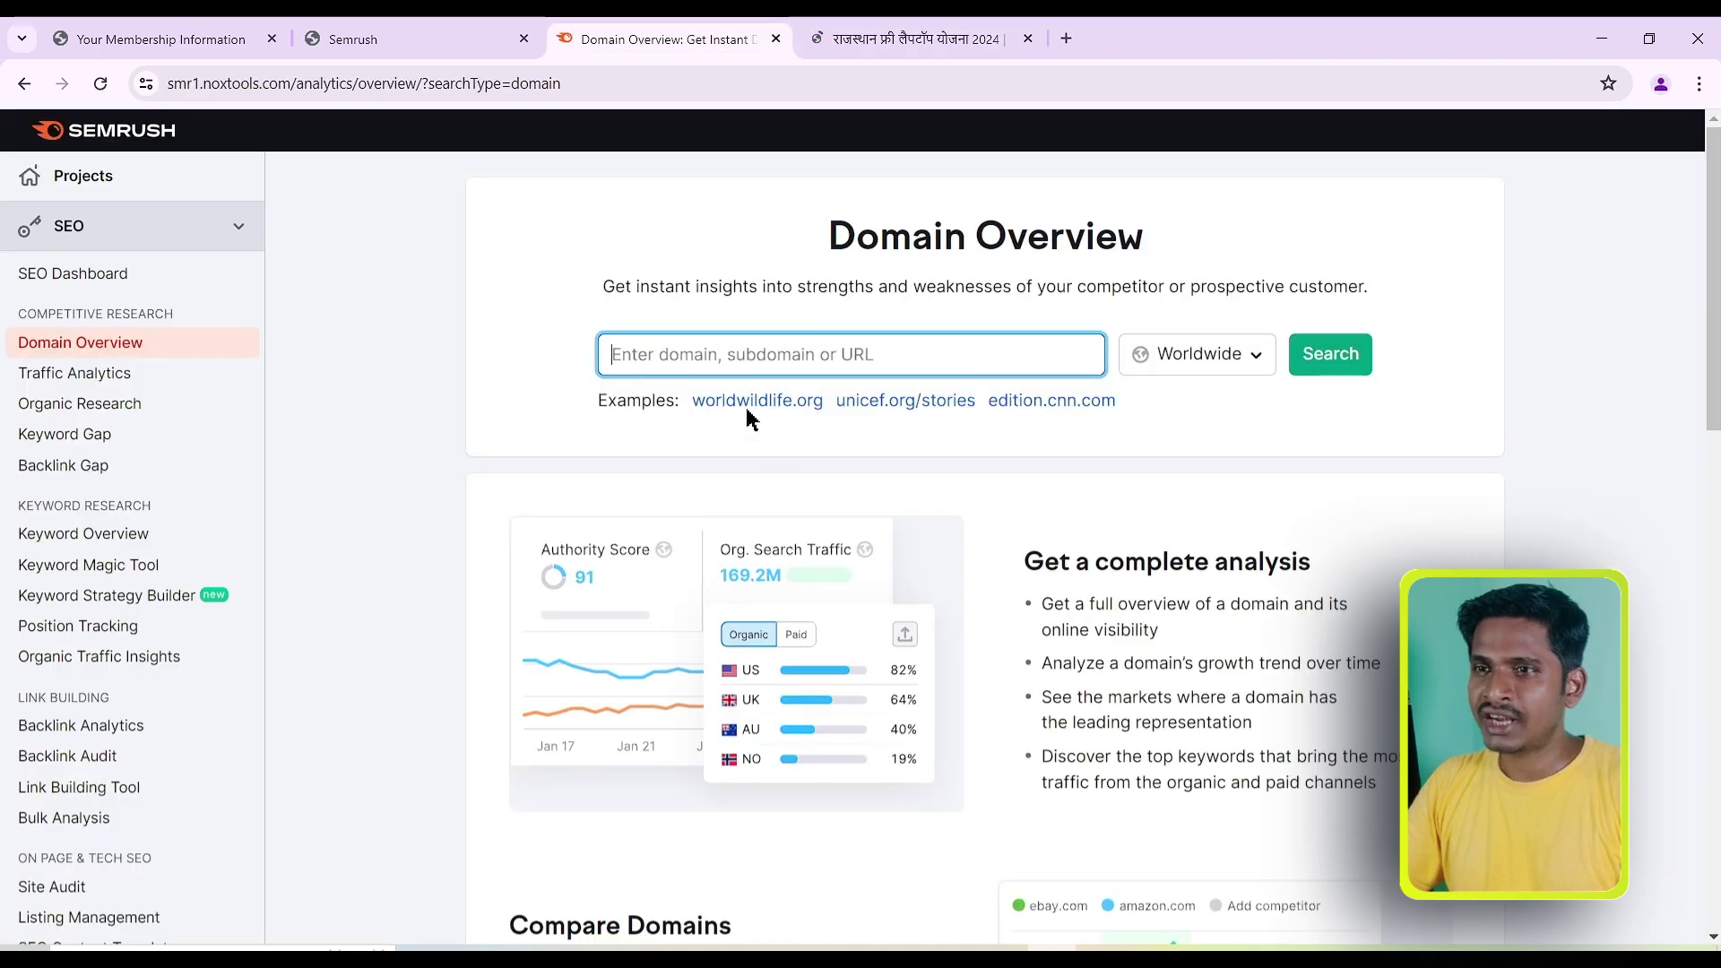
pyautogui.write('yojanabank.com')
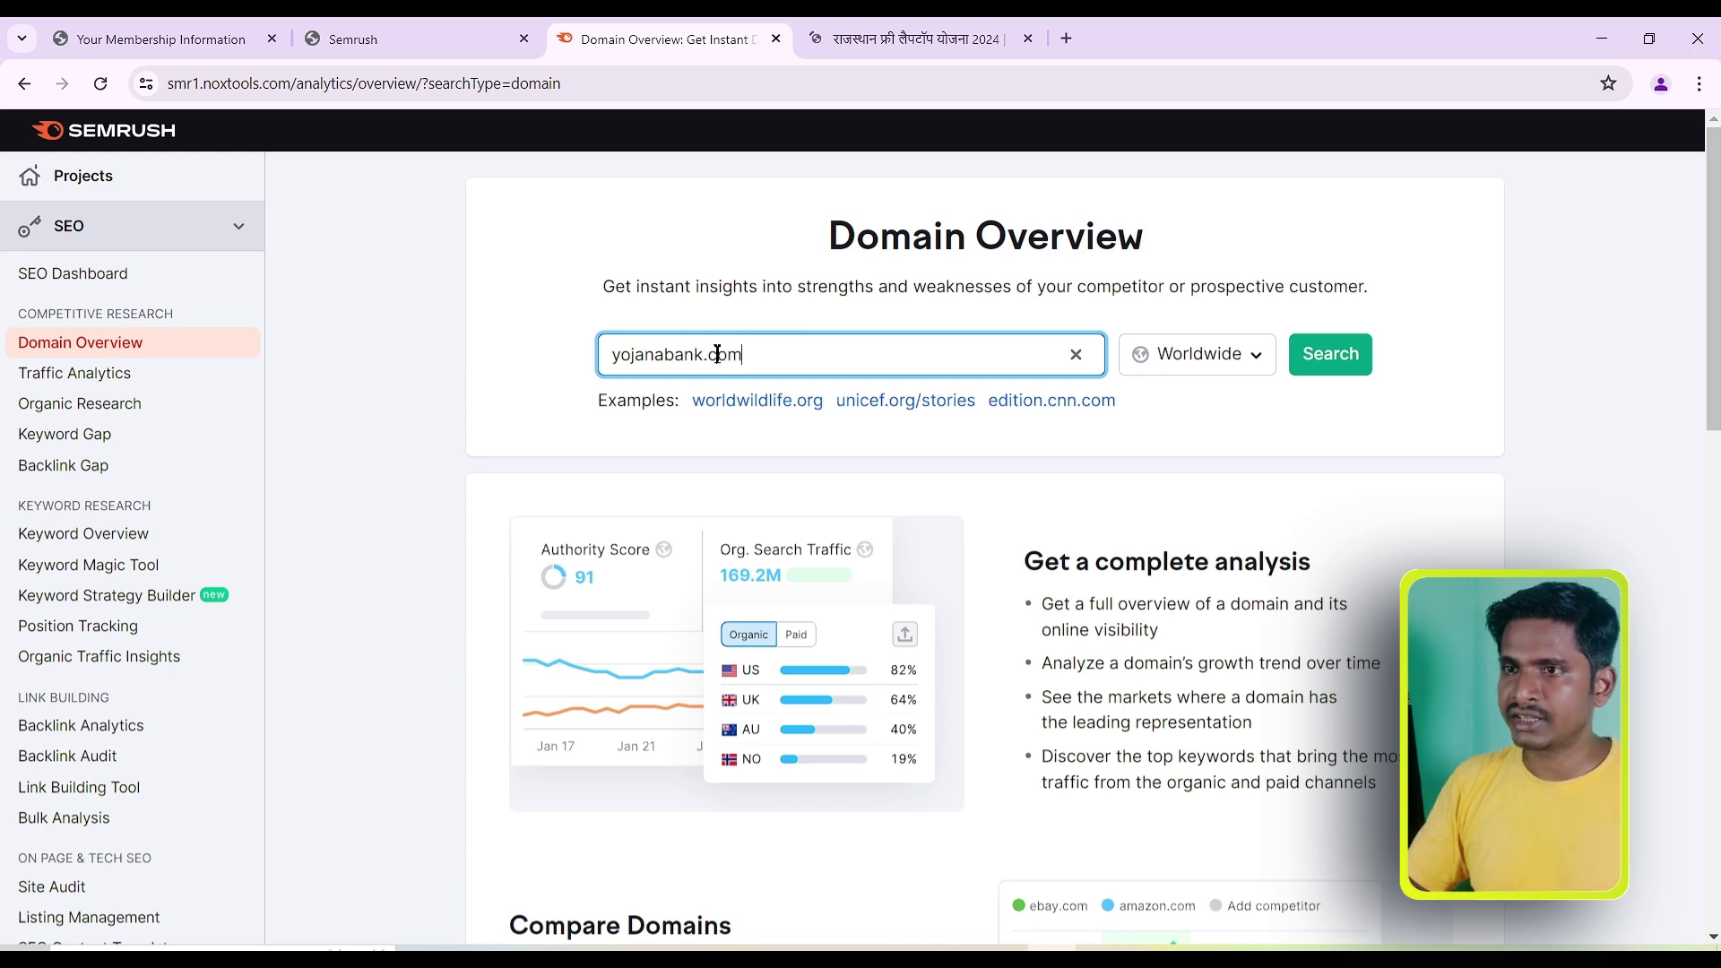
pyautogui.click(1229, 371)
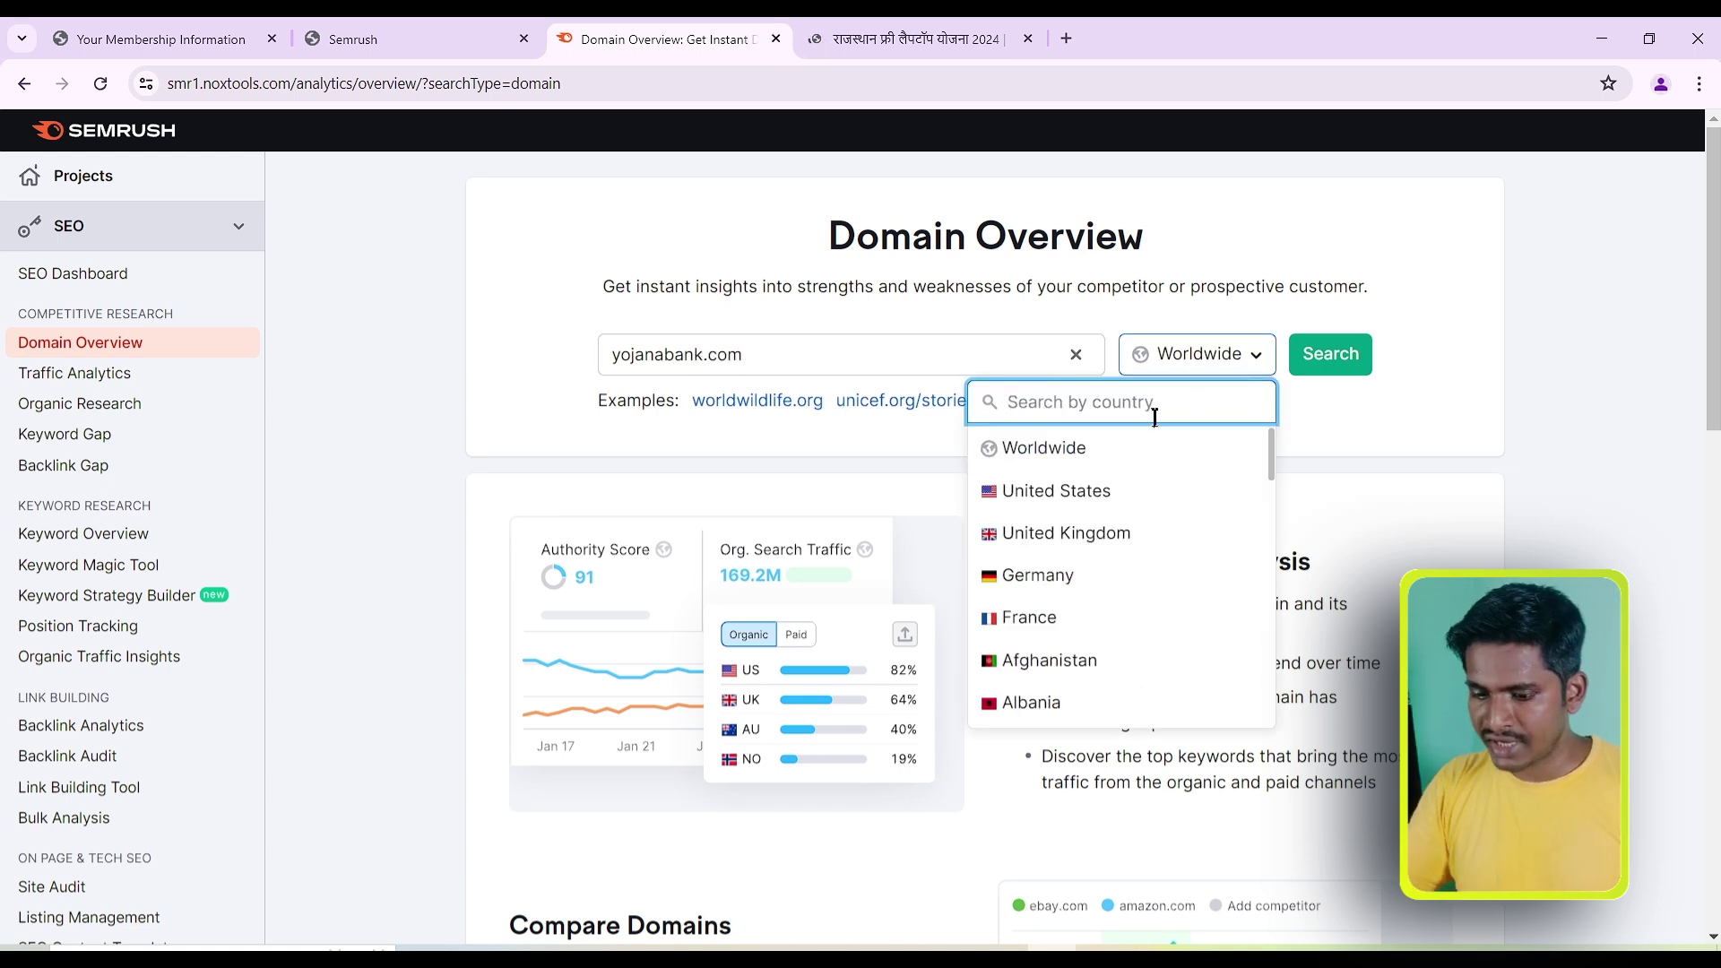
pyautogui.write('india')
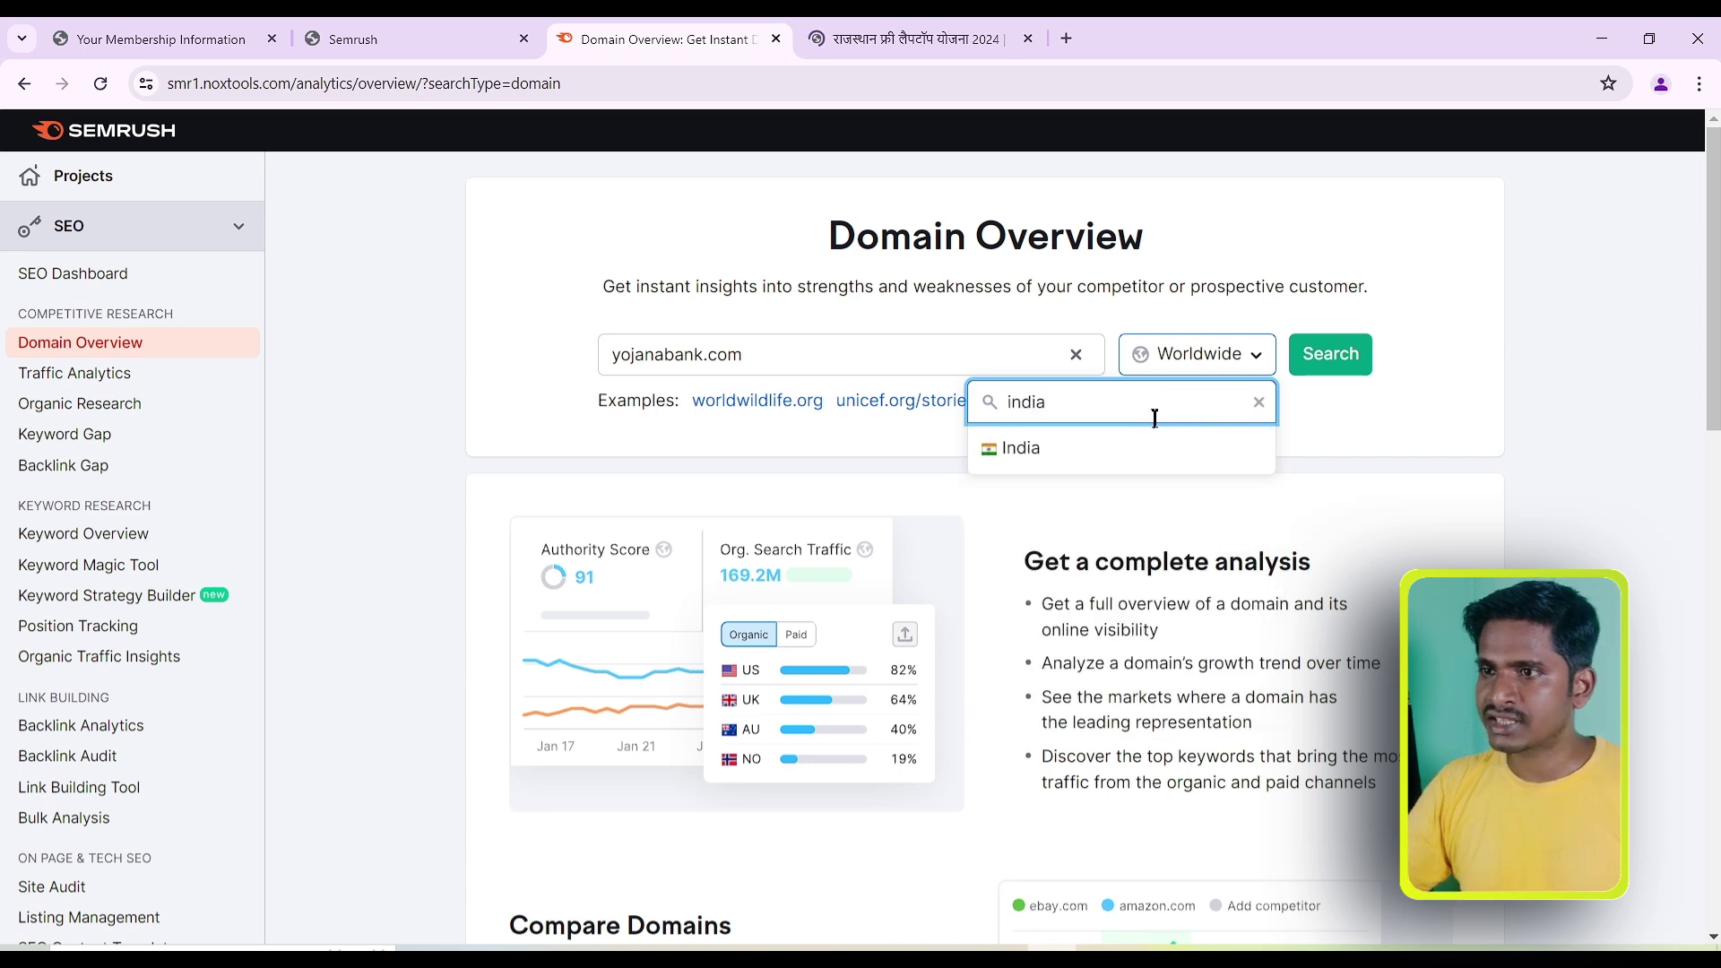
pyautogui.click(1020, 461)
pyautogui.click(1330, 363)
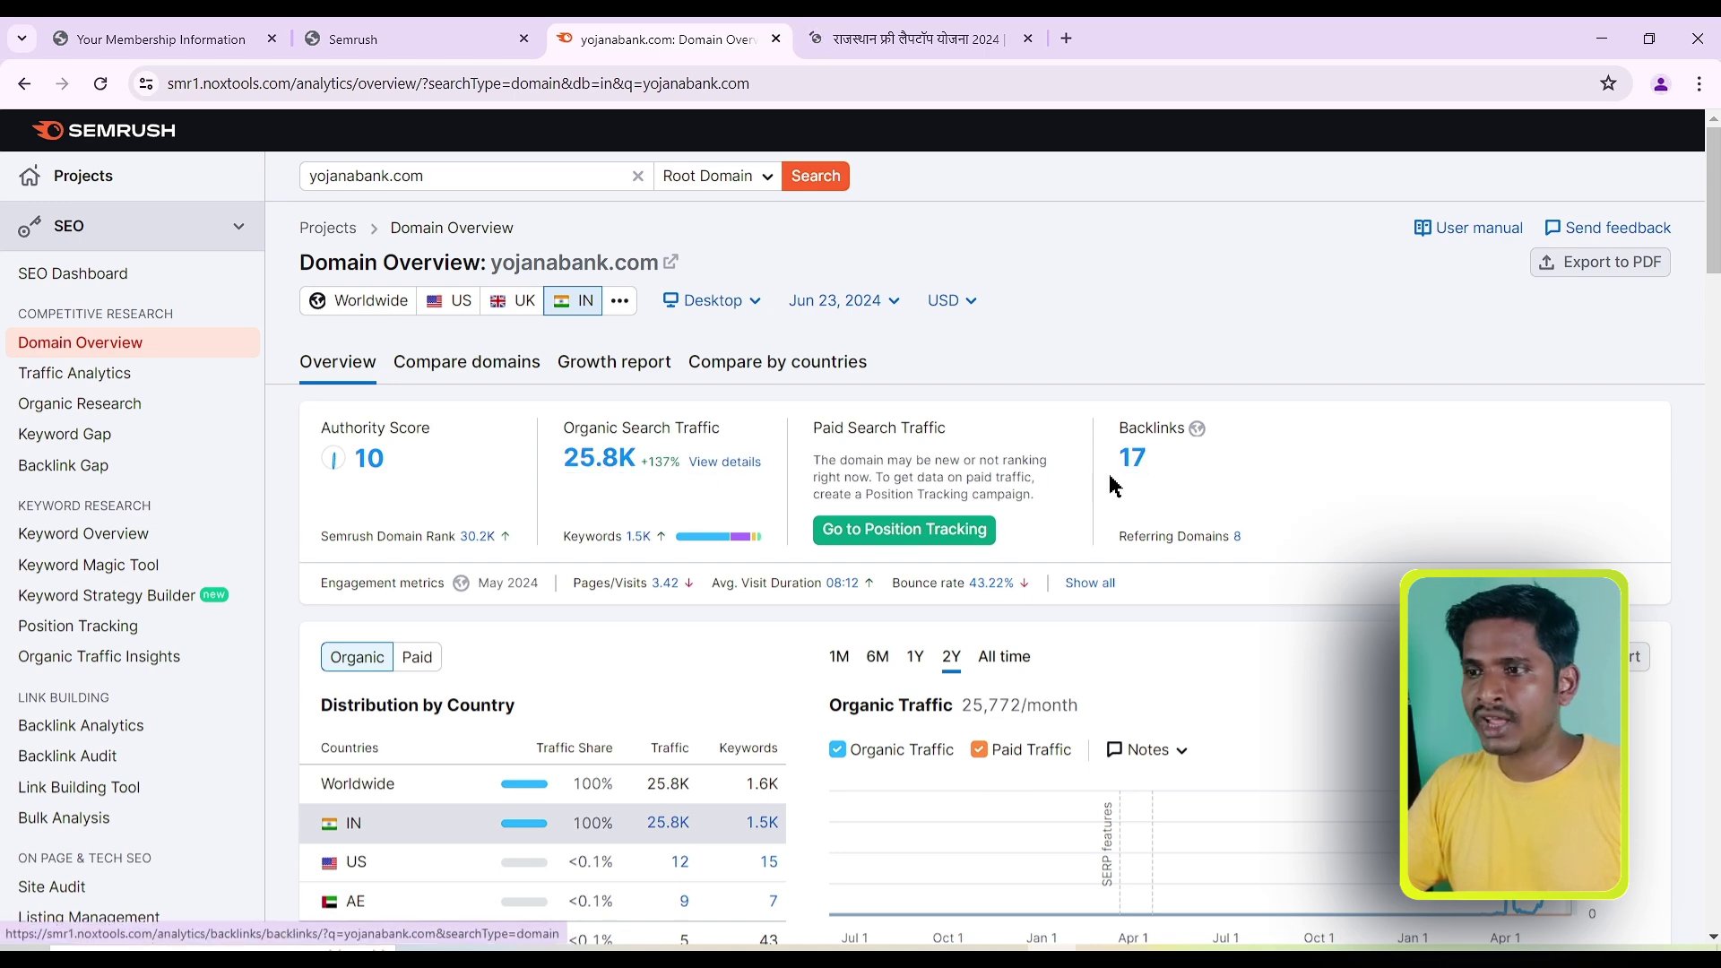
# Step: Close the notification popup on the yojanabank.com article and return to its Semrush overview
pyautogui.scroll(-7, 1114, 489)
pyautogui.scroll(-1, 868, 603)
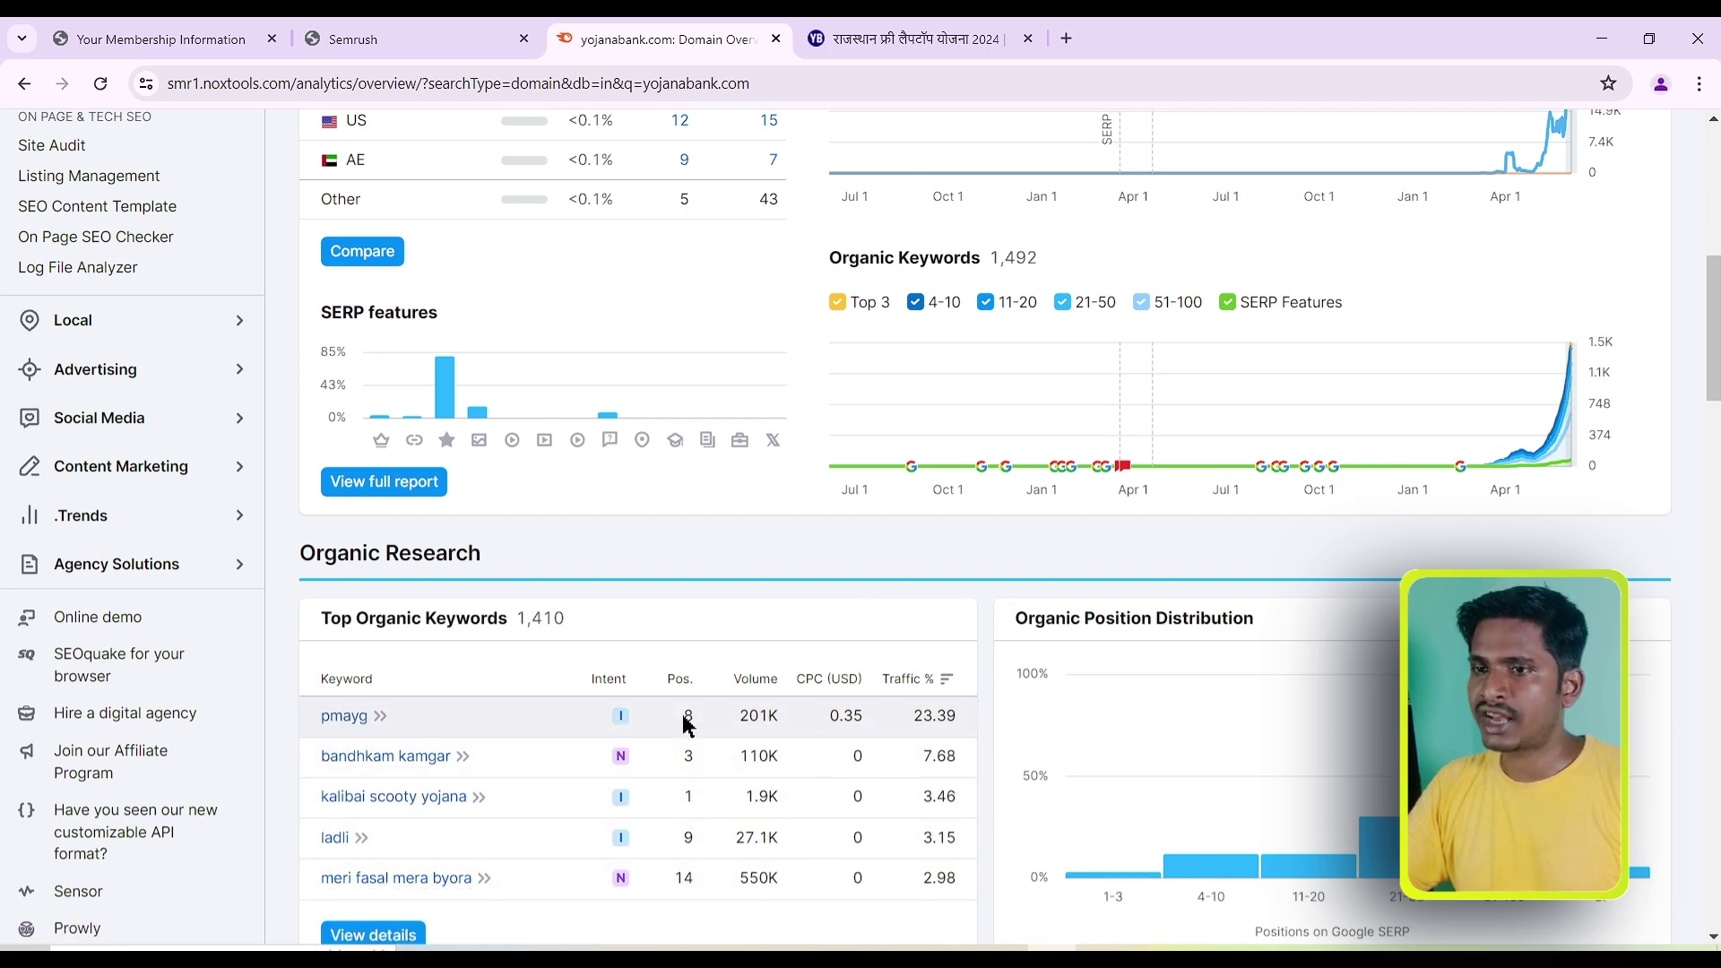
pyautogui.click(968, 38)
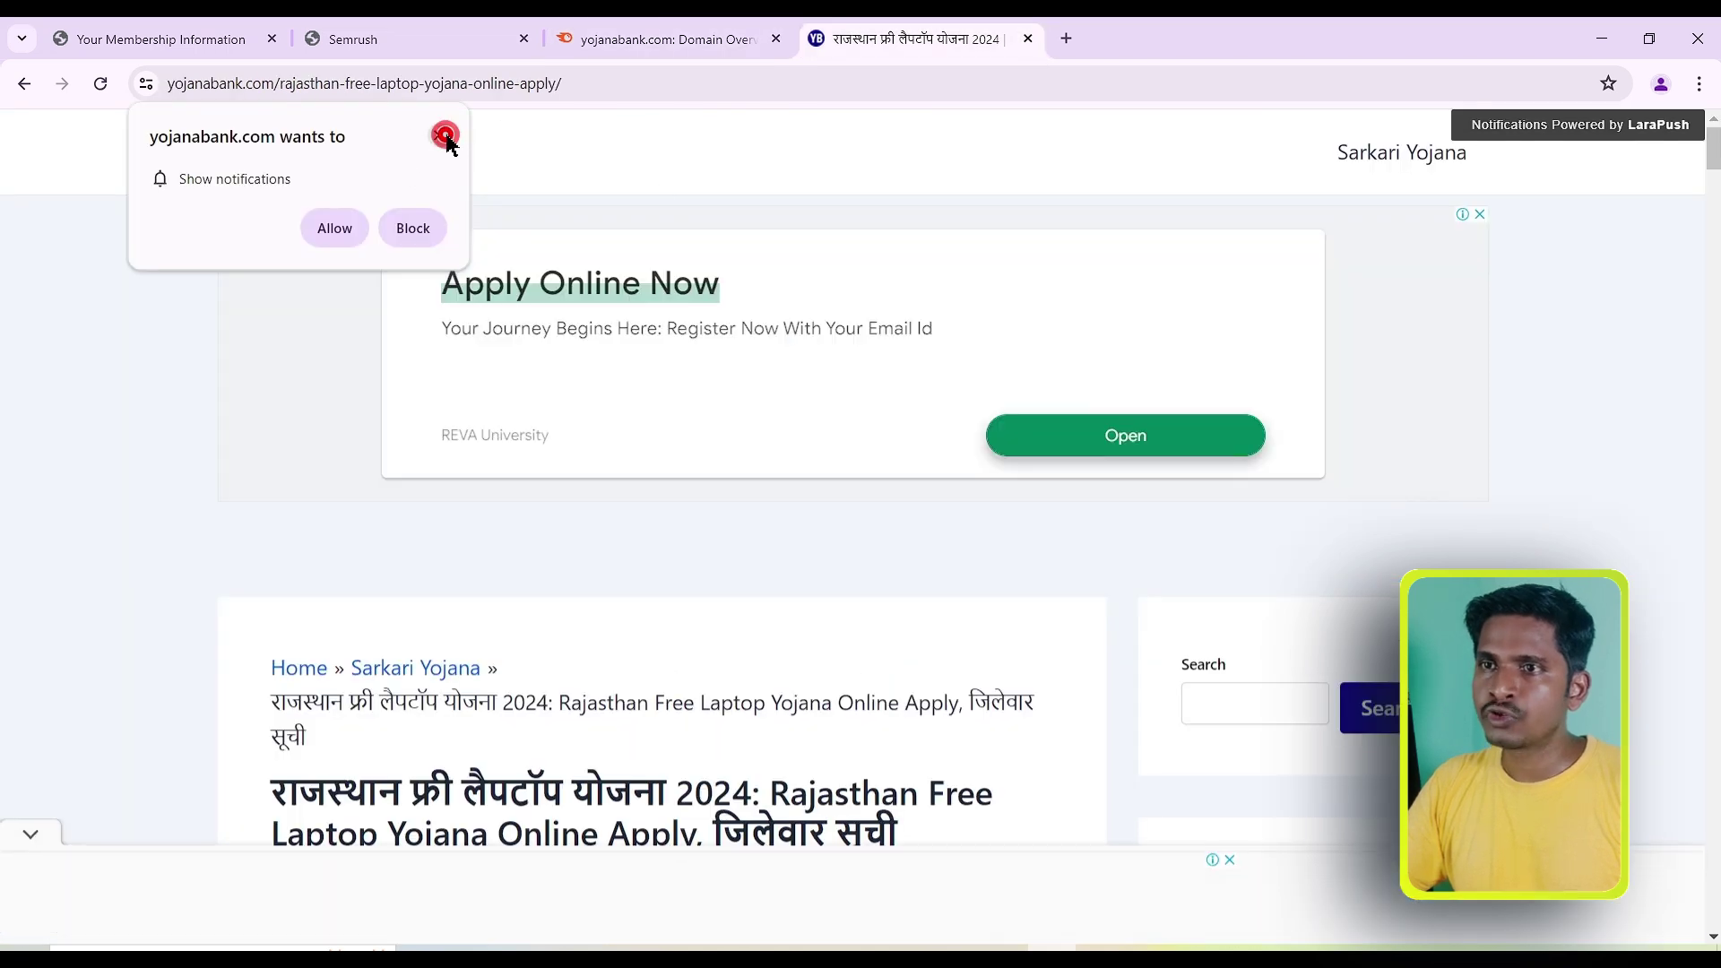
pyautogui.click(440, 134)
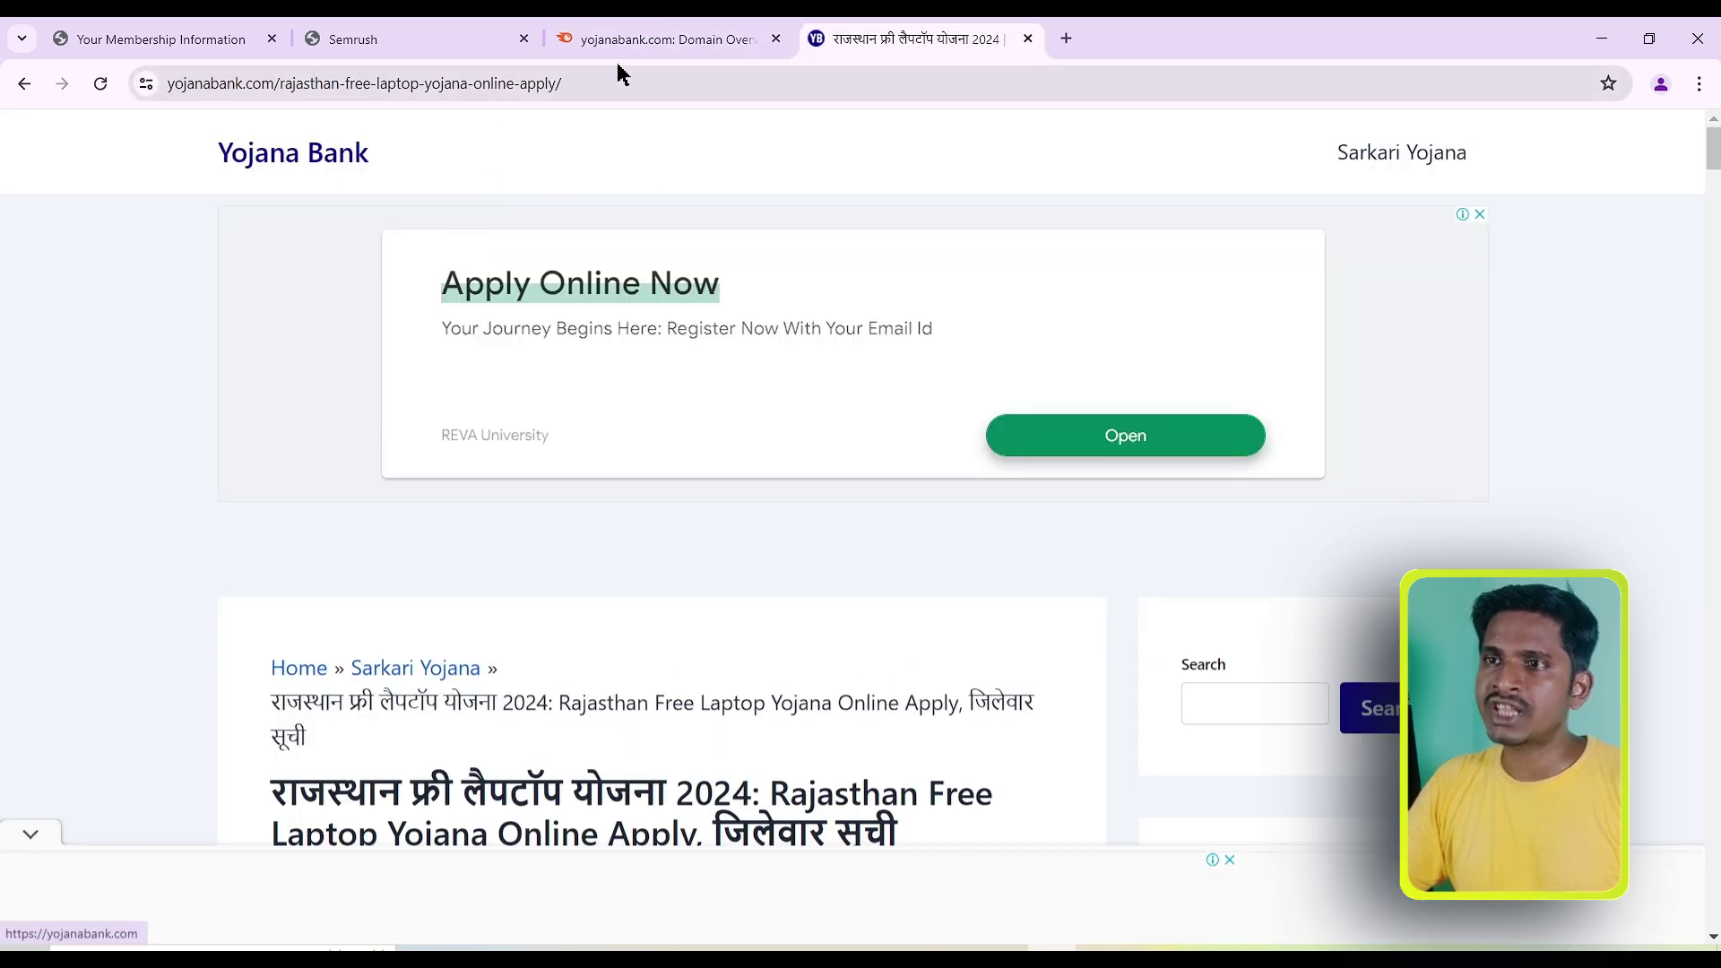
pyautogui.click(643, 44)
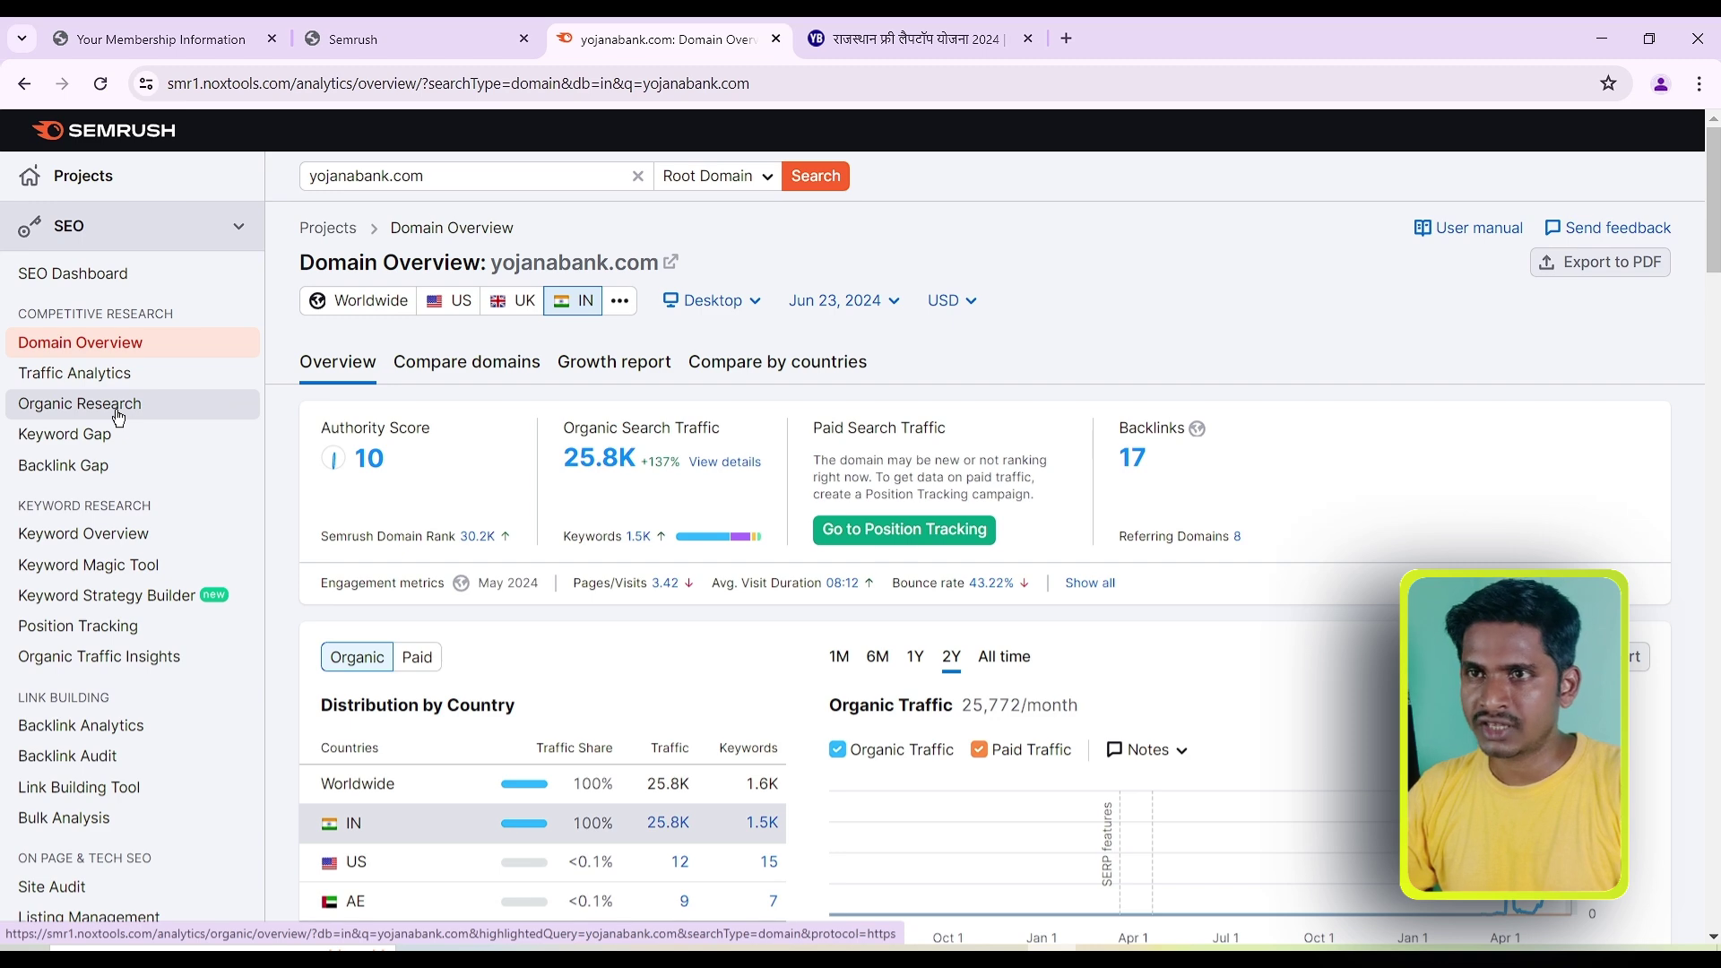
# Step: Open the leonardo.ai entry from the Membership page's Active Resources and choose Access Now
pyautogui.click(229, 39)
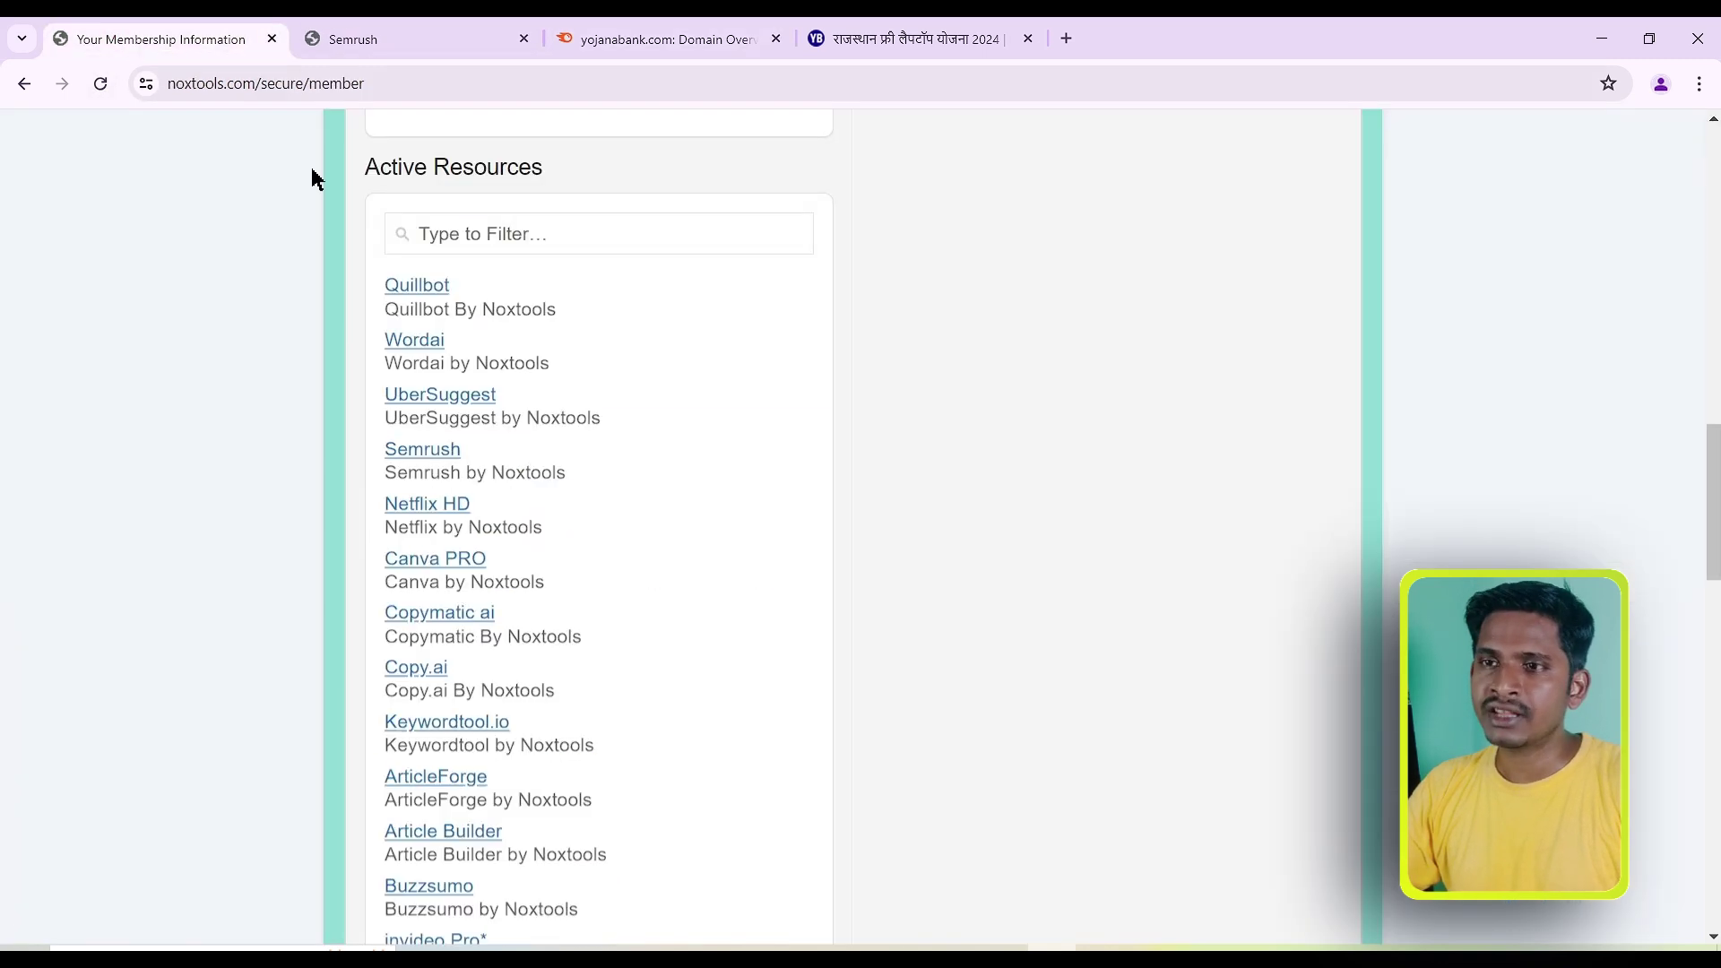
pyautogui.scroll(-18, 492, 503)
pyautogui.scroll(-3, 506, 504)
pyautogui.click(452, 593)
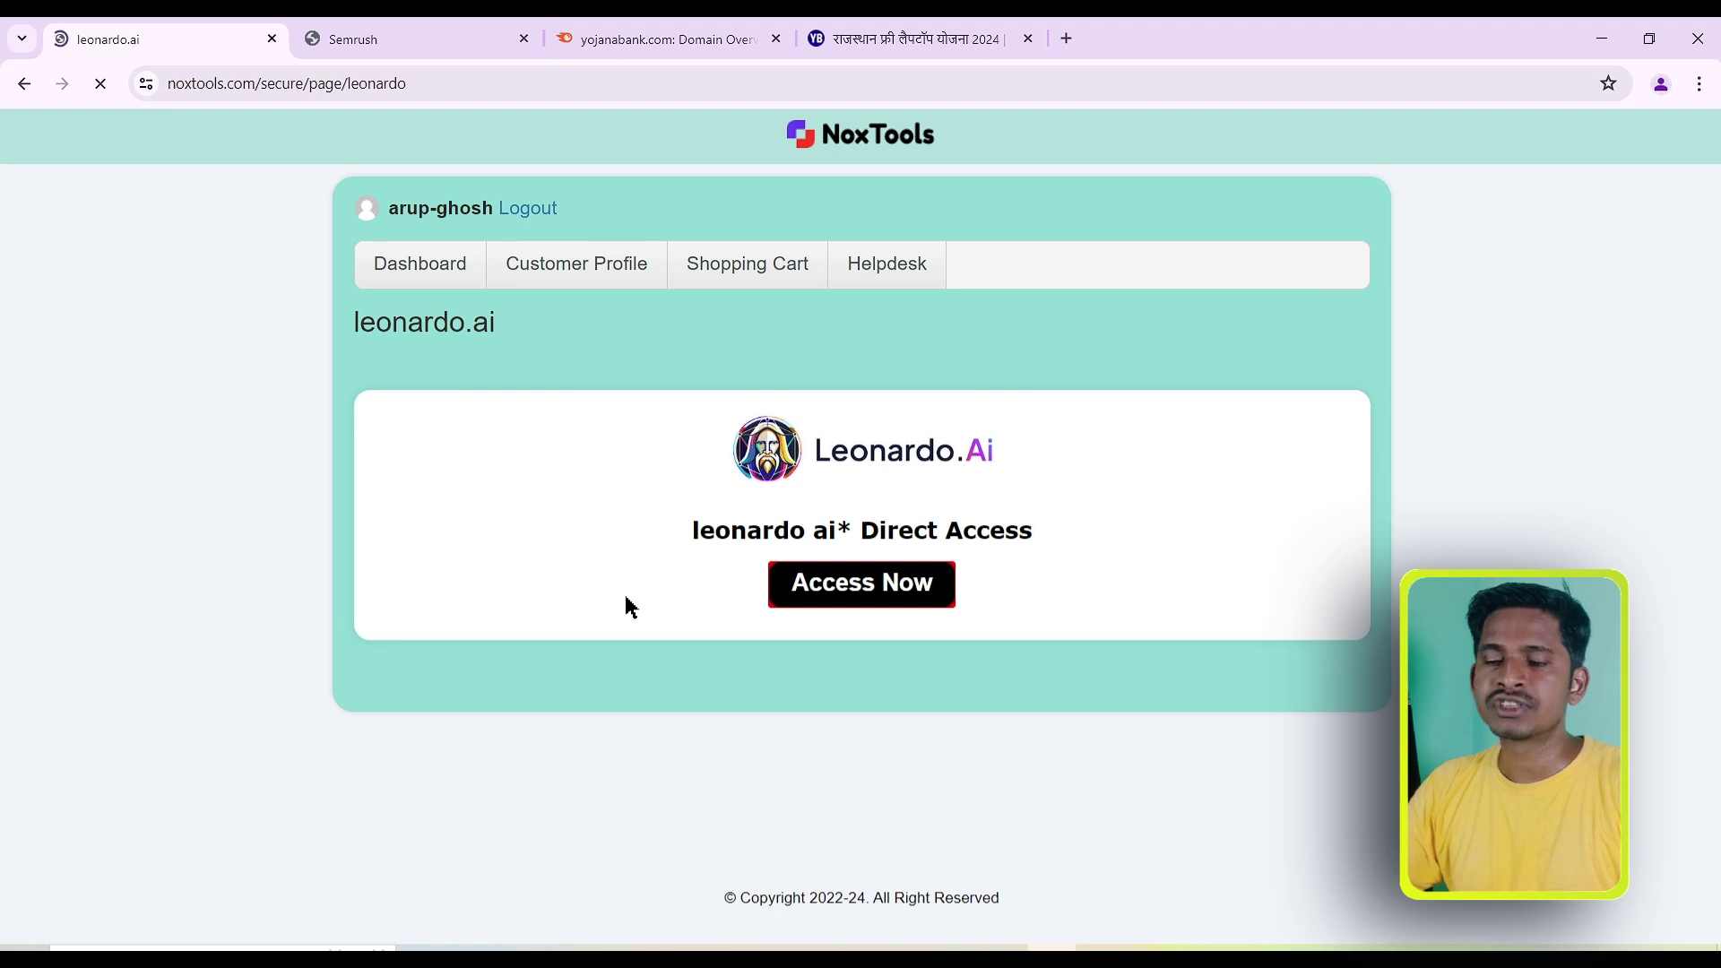
pyautogui.click(862, 587)
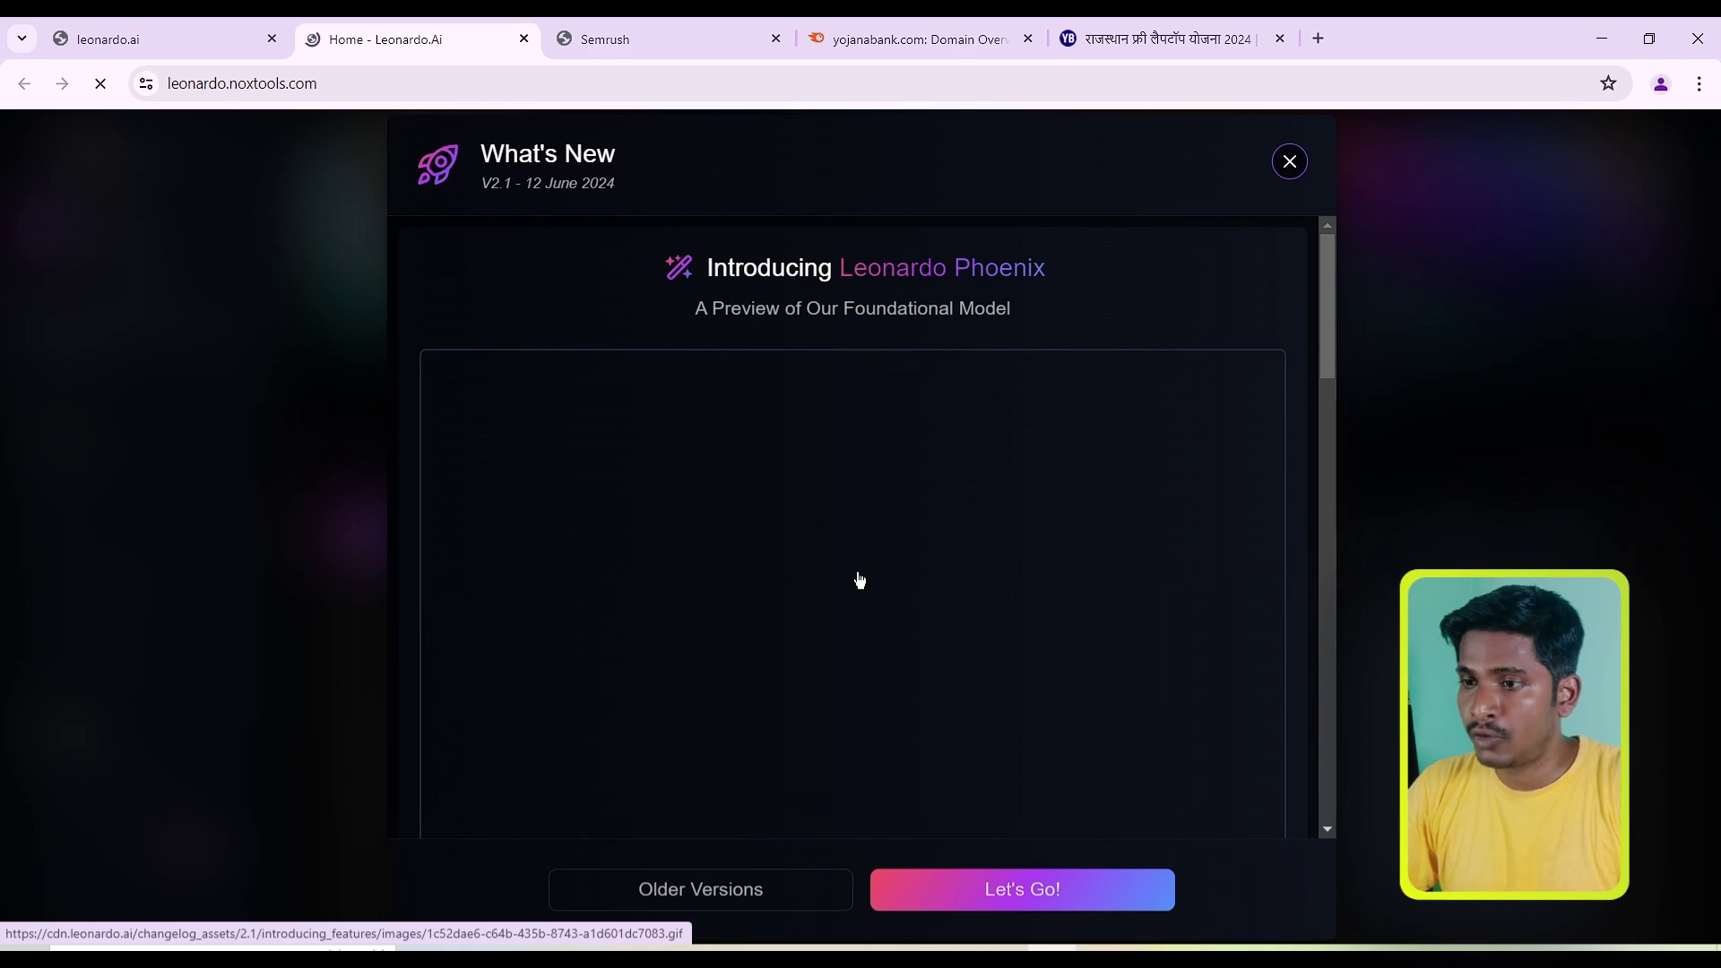
# Step: Dismiss the What's New and Getting Started popups and go to Image Generation
pyautogui.click(1513, 249)
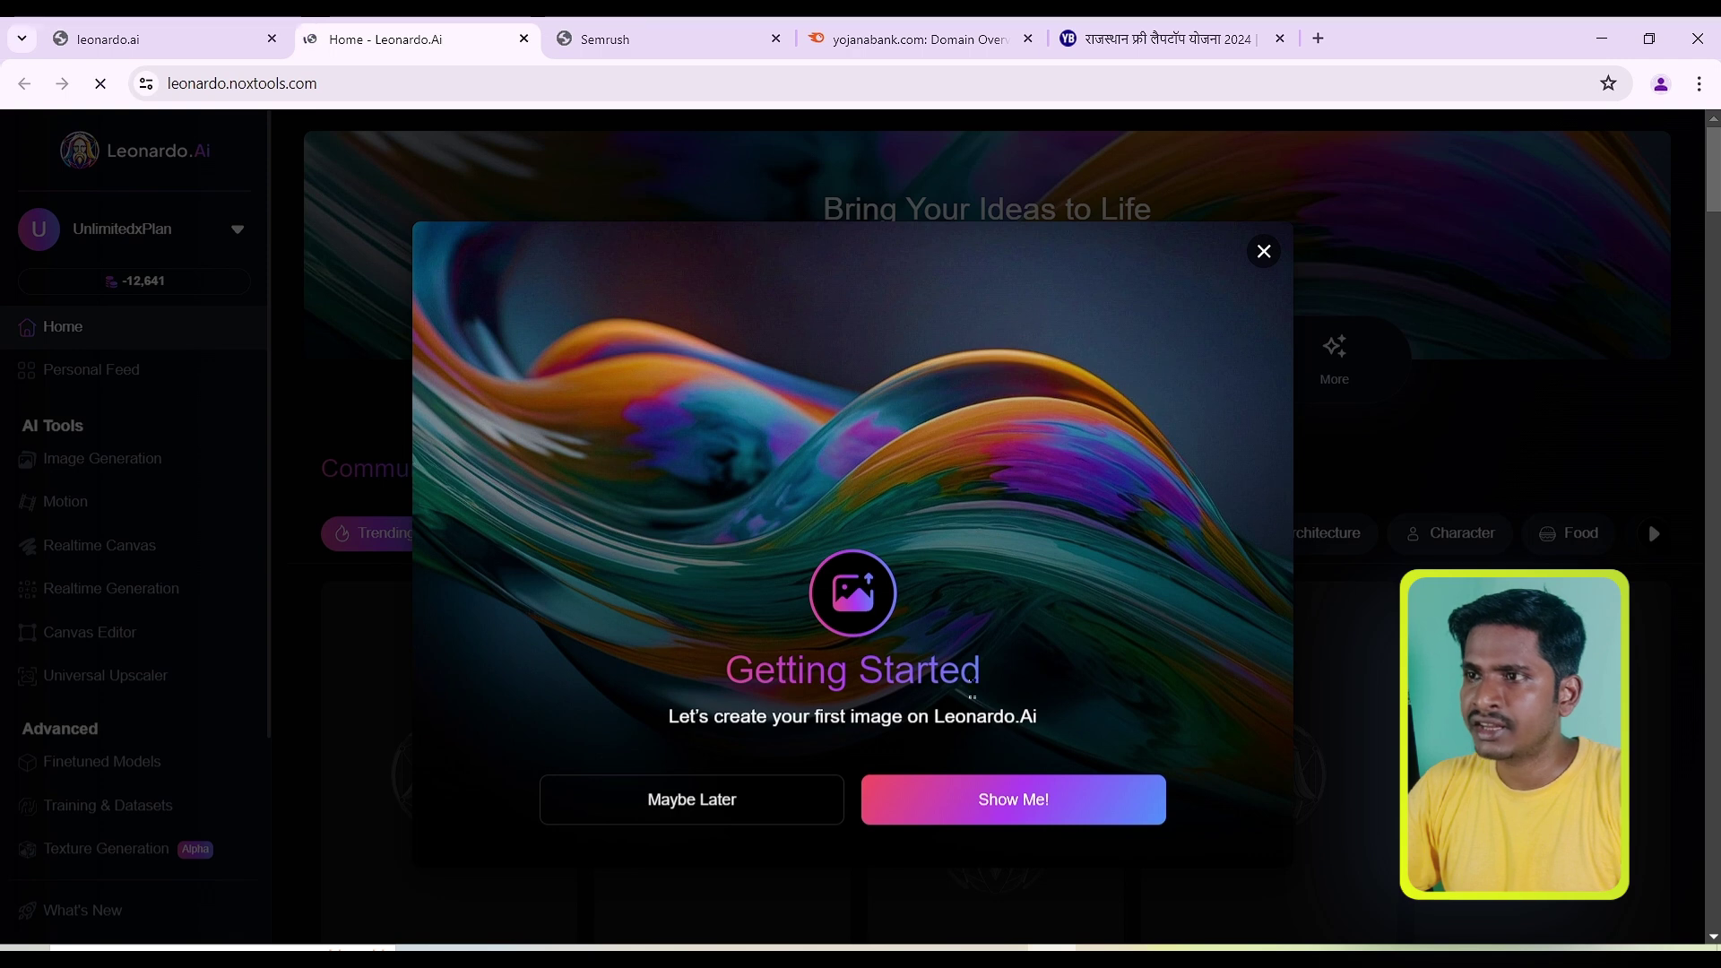
pyautogui.click(1264, 251)
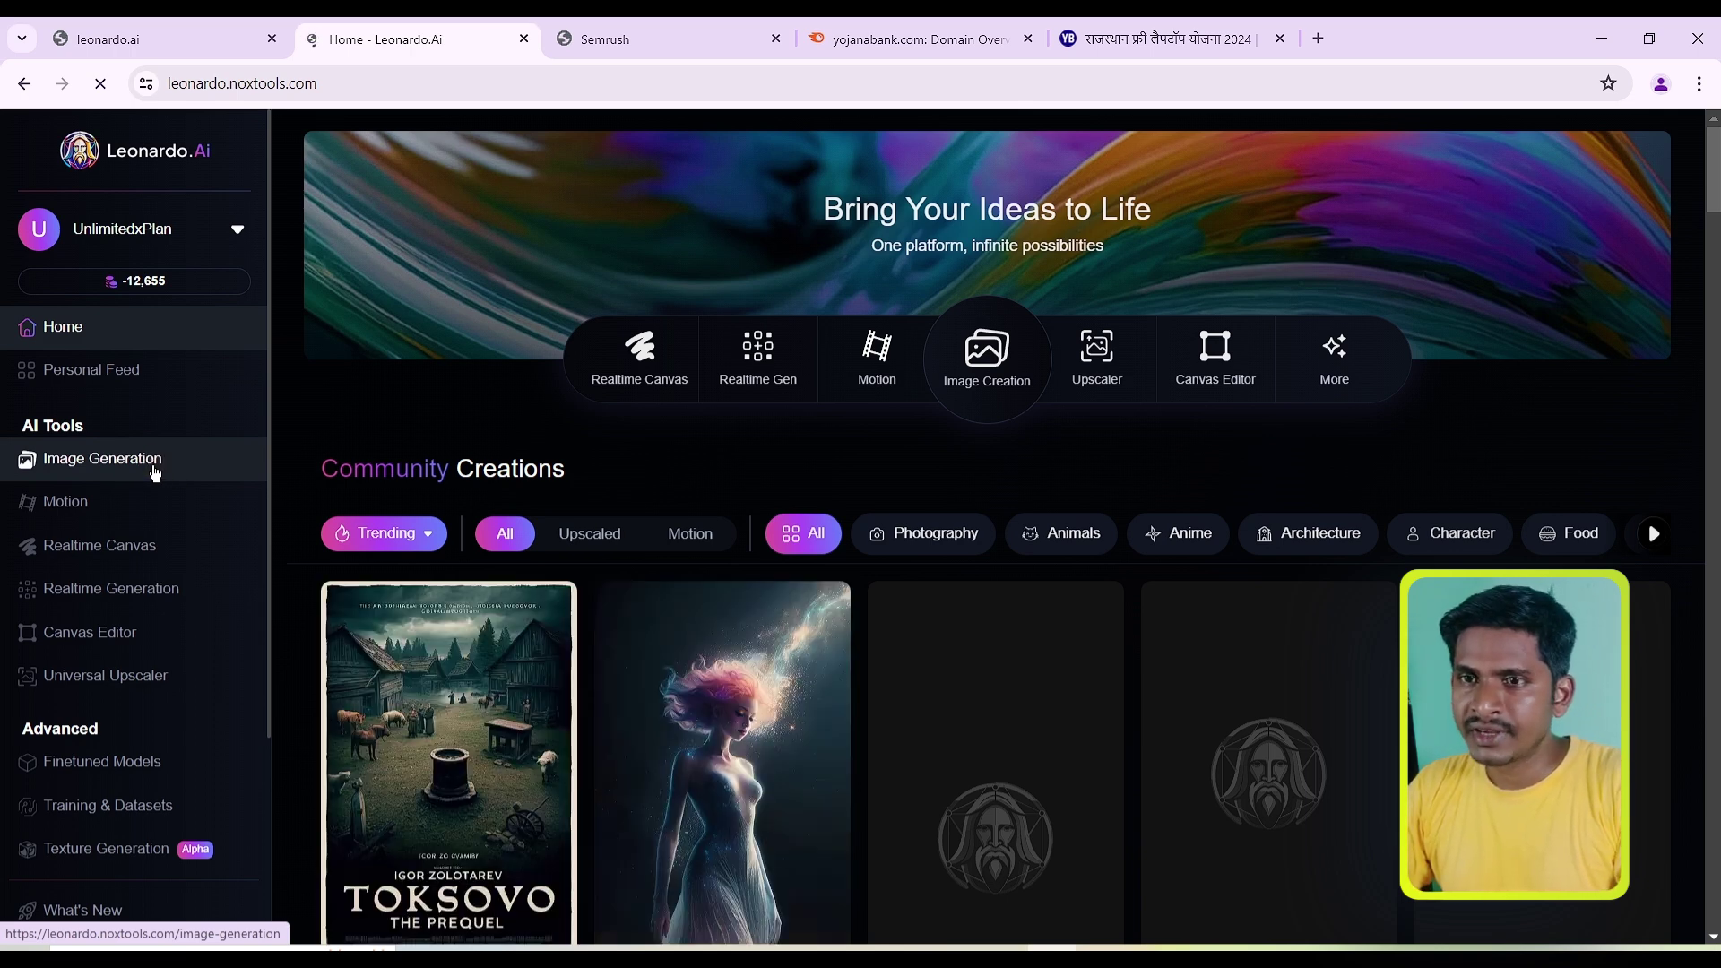
pyautogui.click(155, 473)
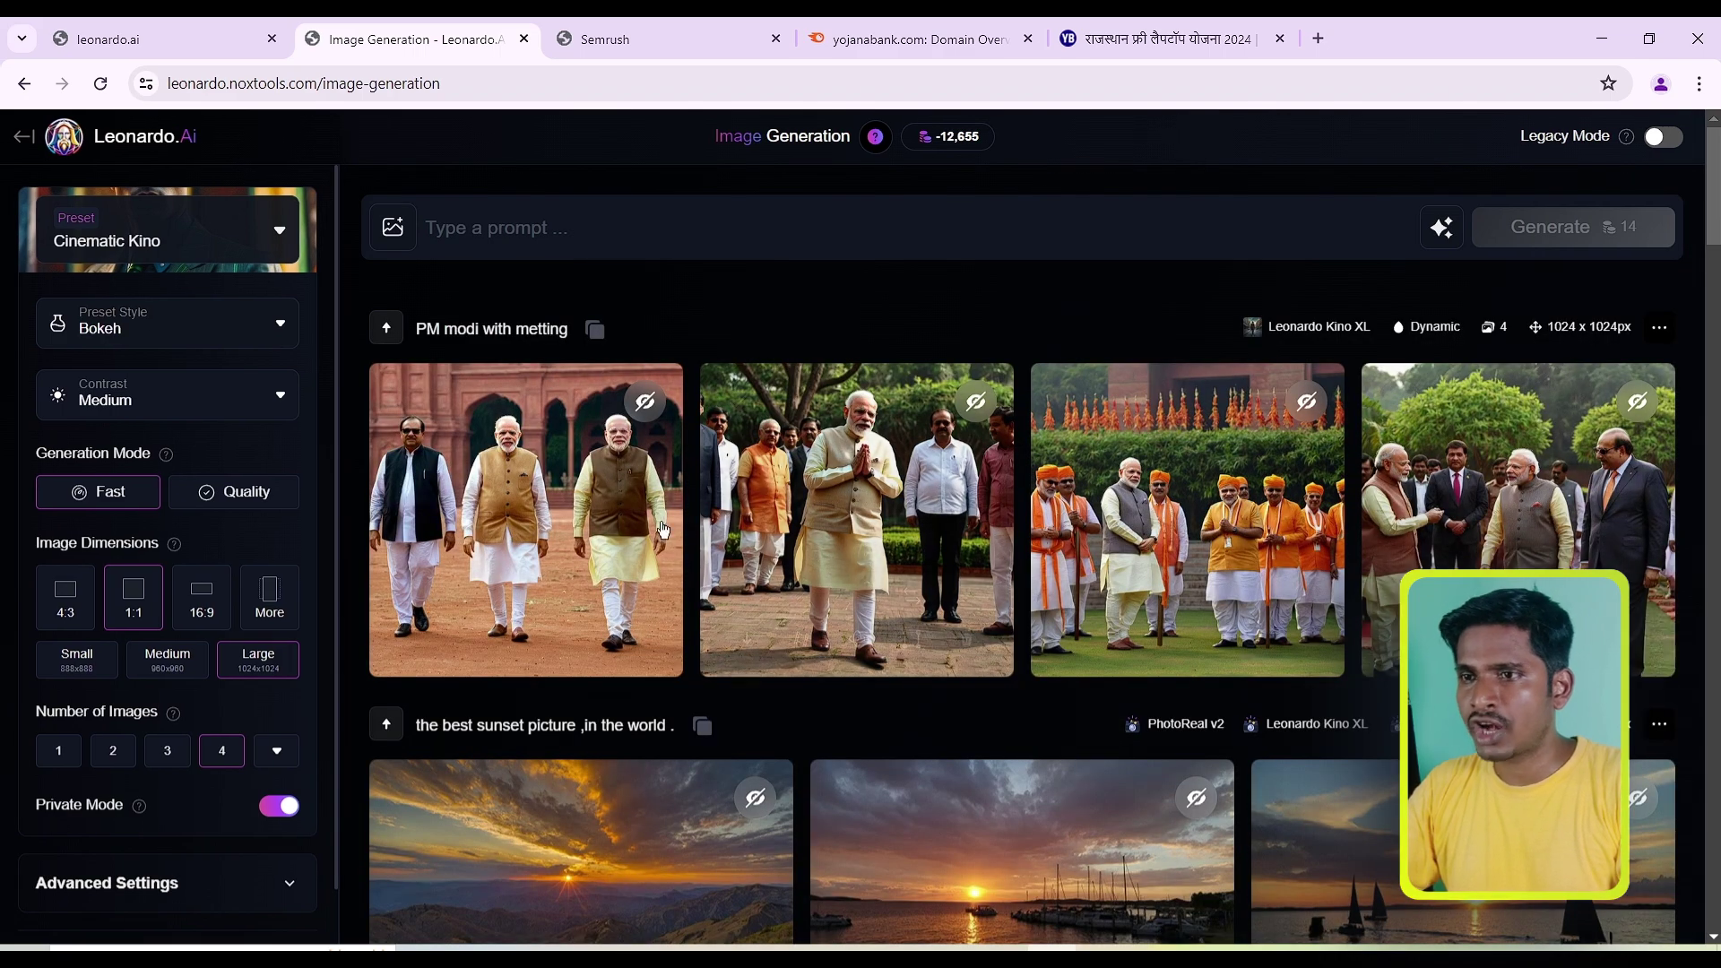
pyautogui.scroll(-3, 1167, 533)
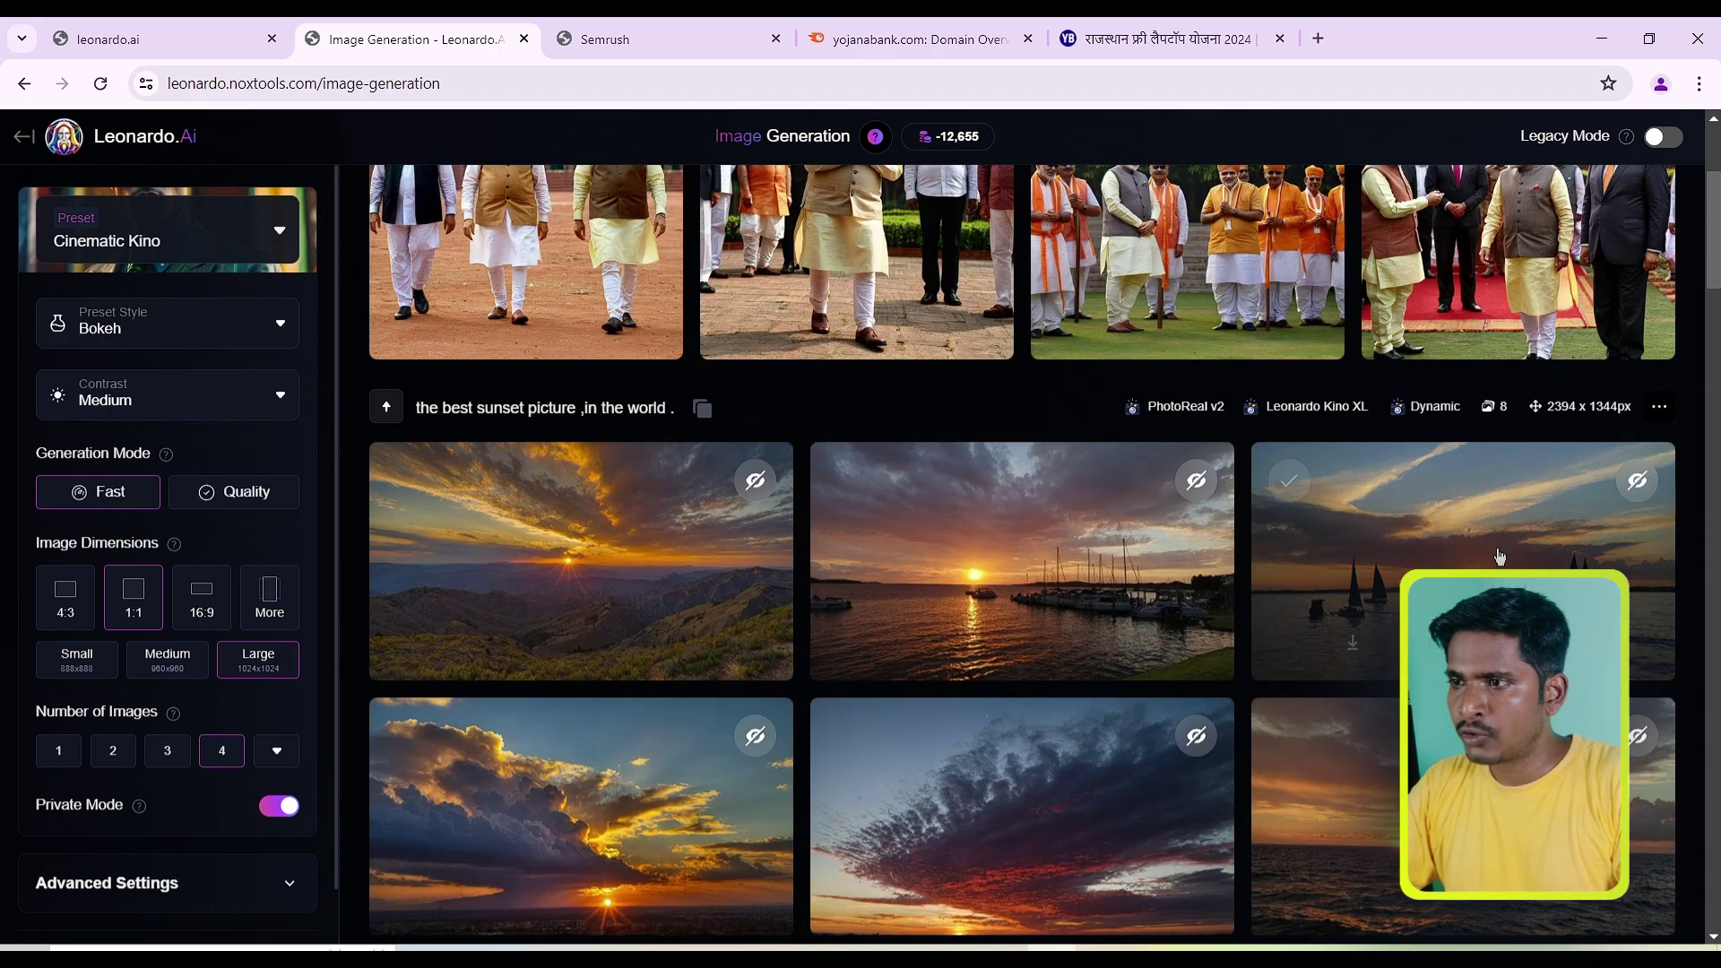
pyautogui.scroll(-1, 656, 683)
pyautogui.scroll(-2, 933, 719)
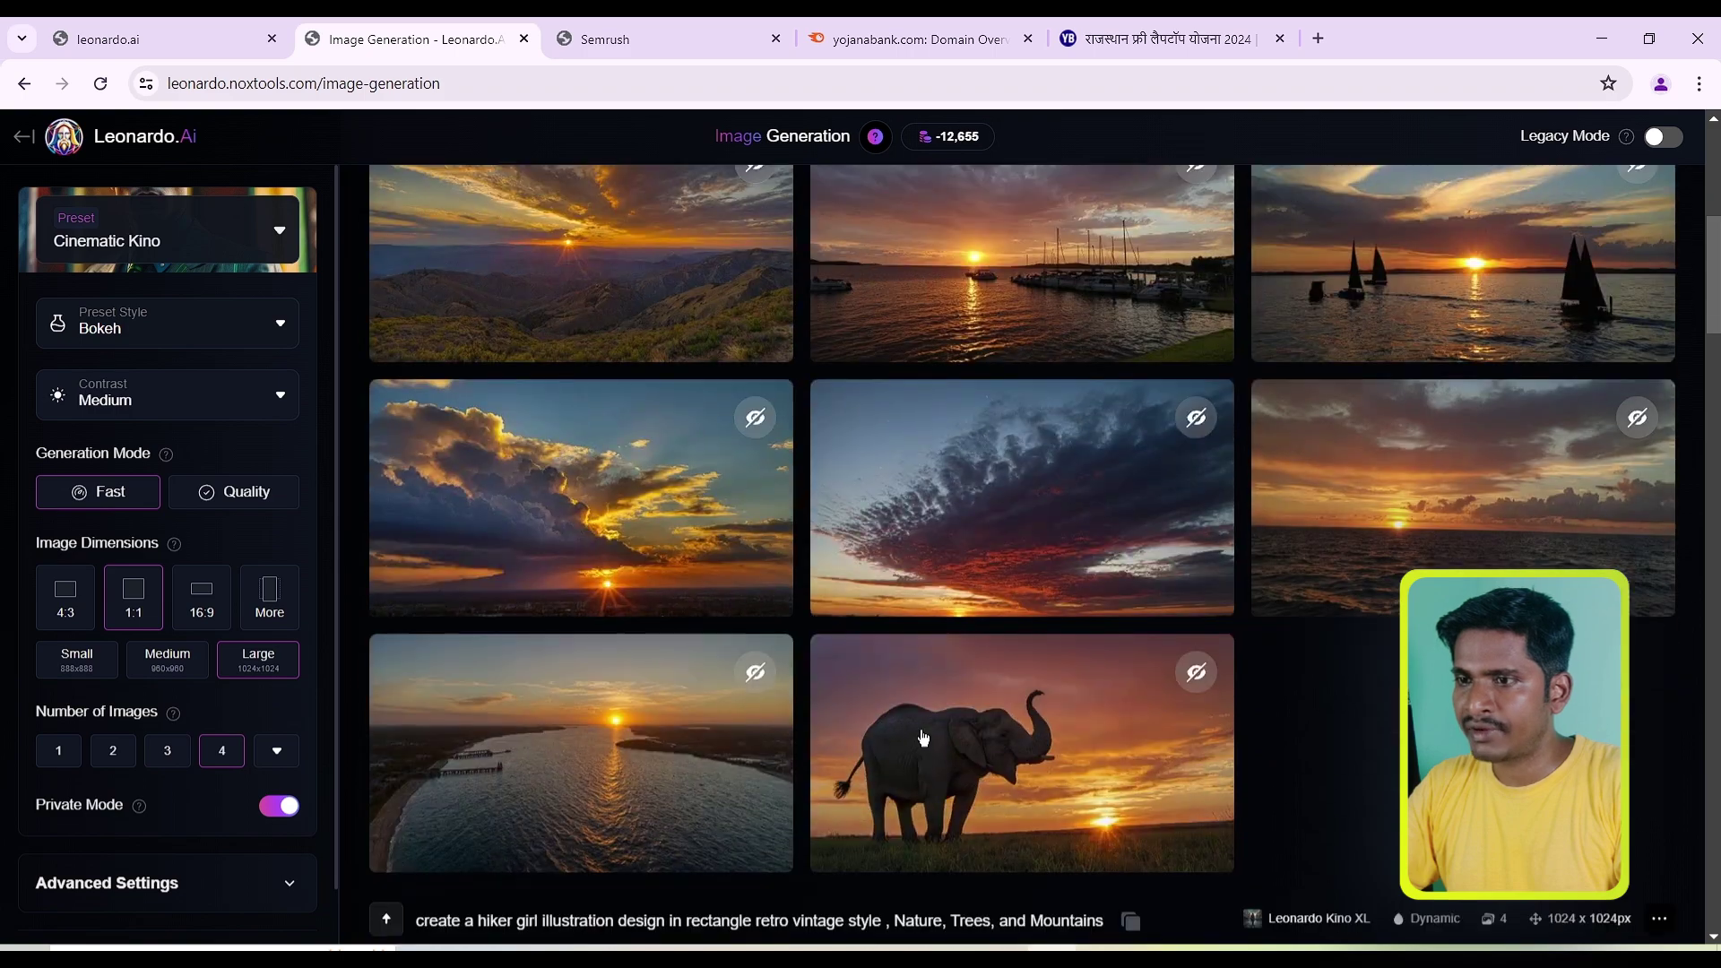
pyautogui.scroll(-5, 1103, 743)
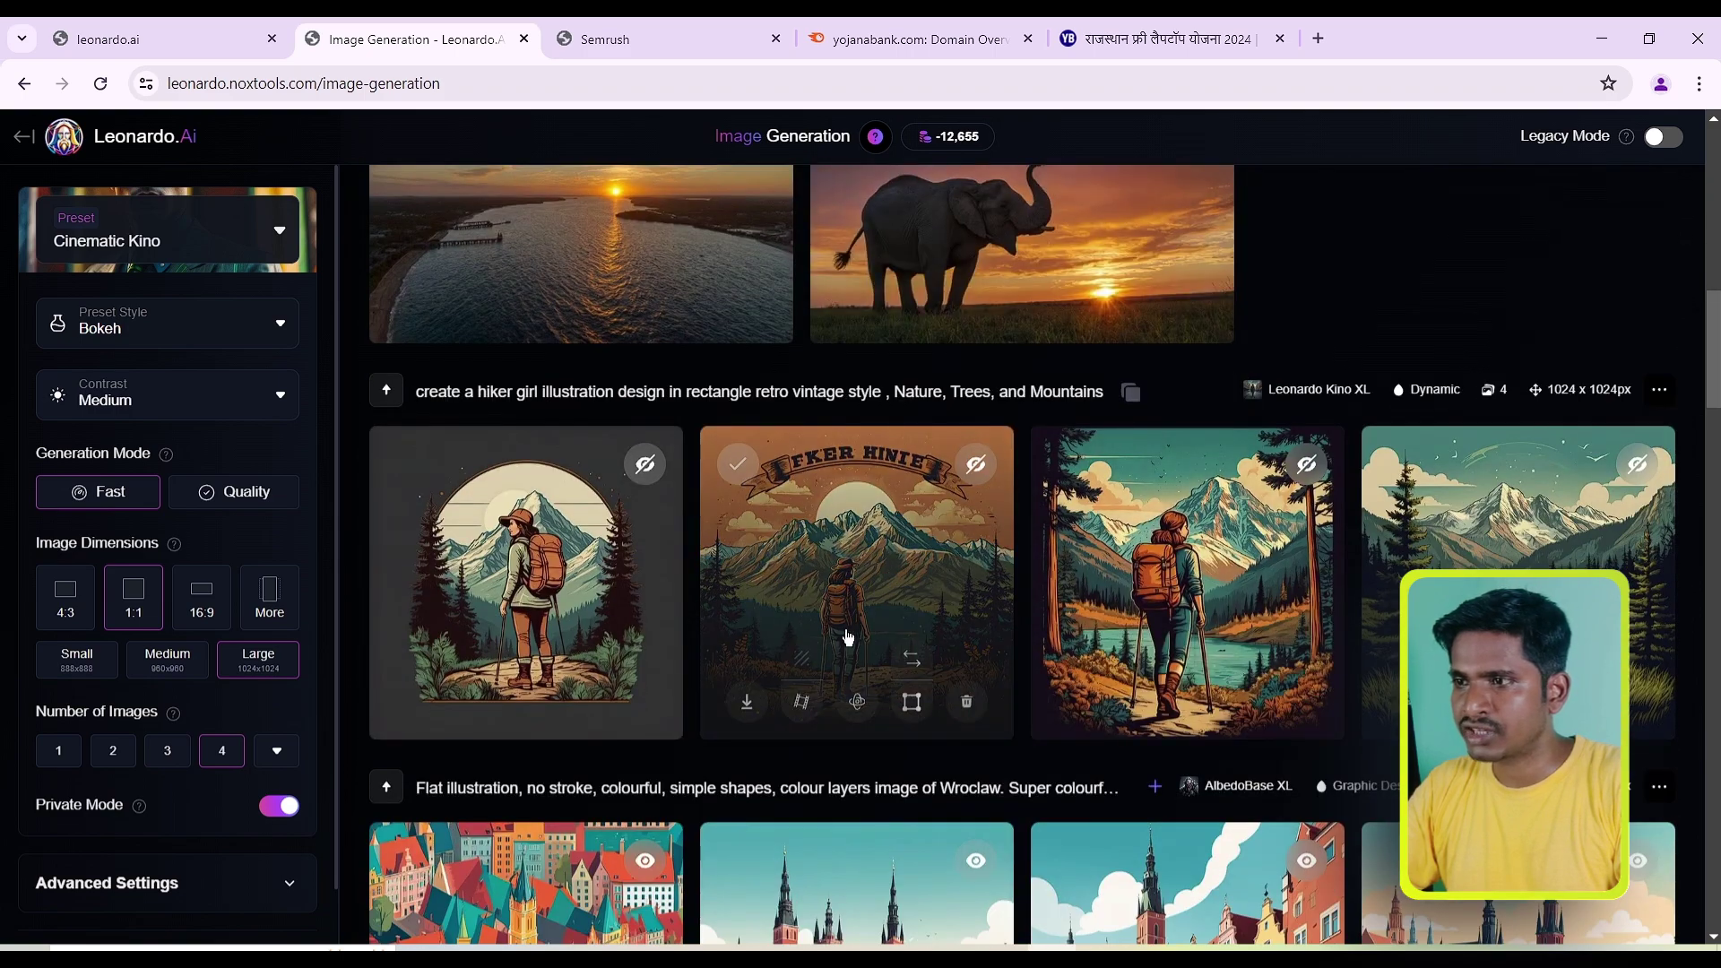
pyautogui.scroll(-3, 1225, 700)
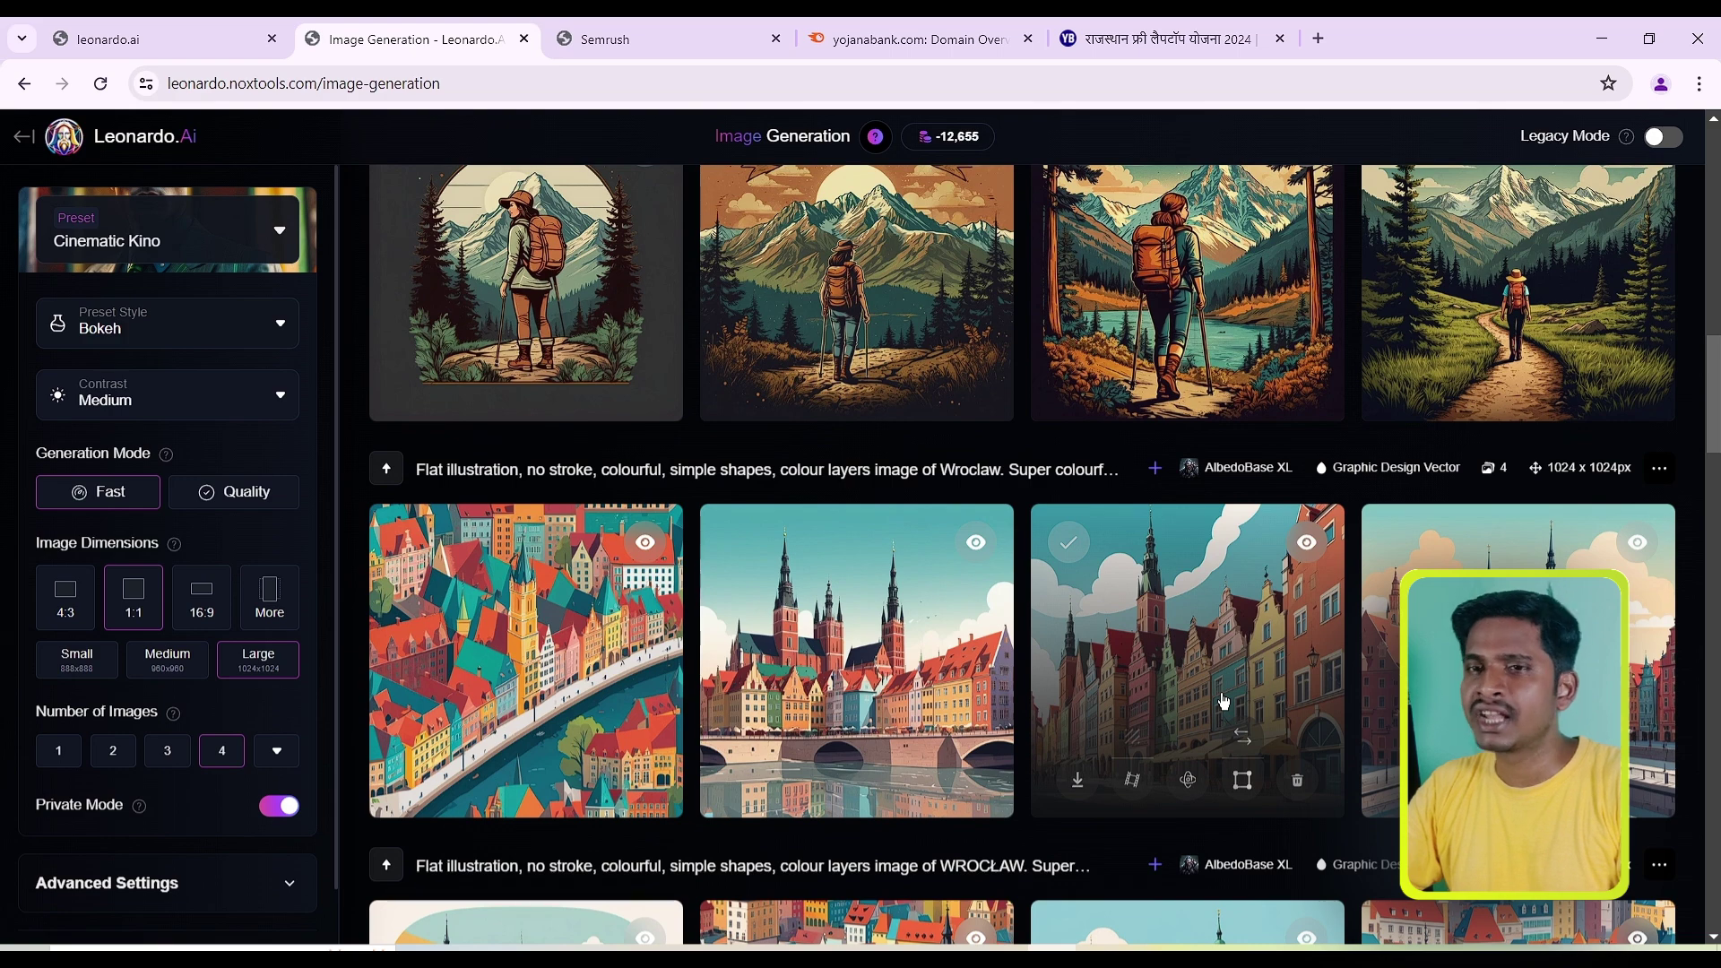
pyautogui.scroll(15, 1224, 700)
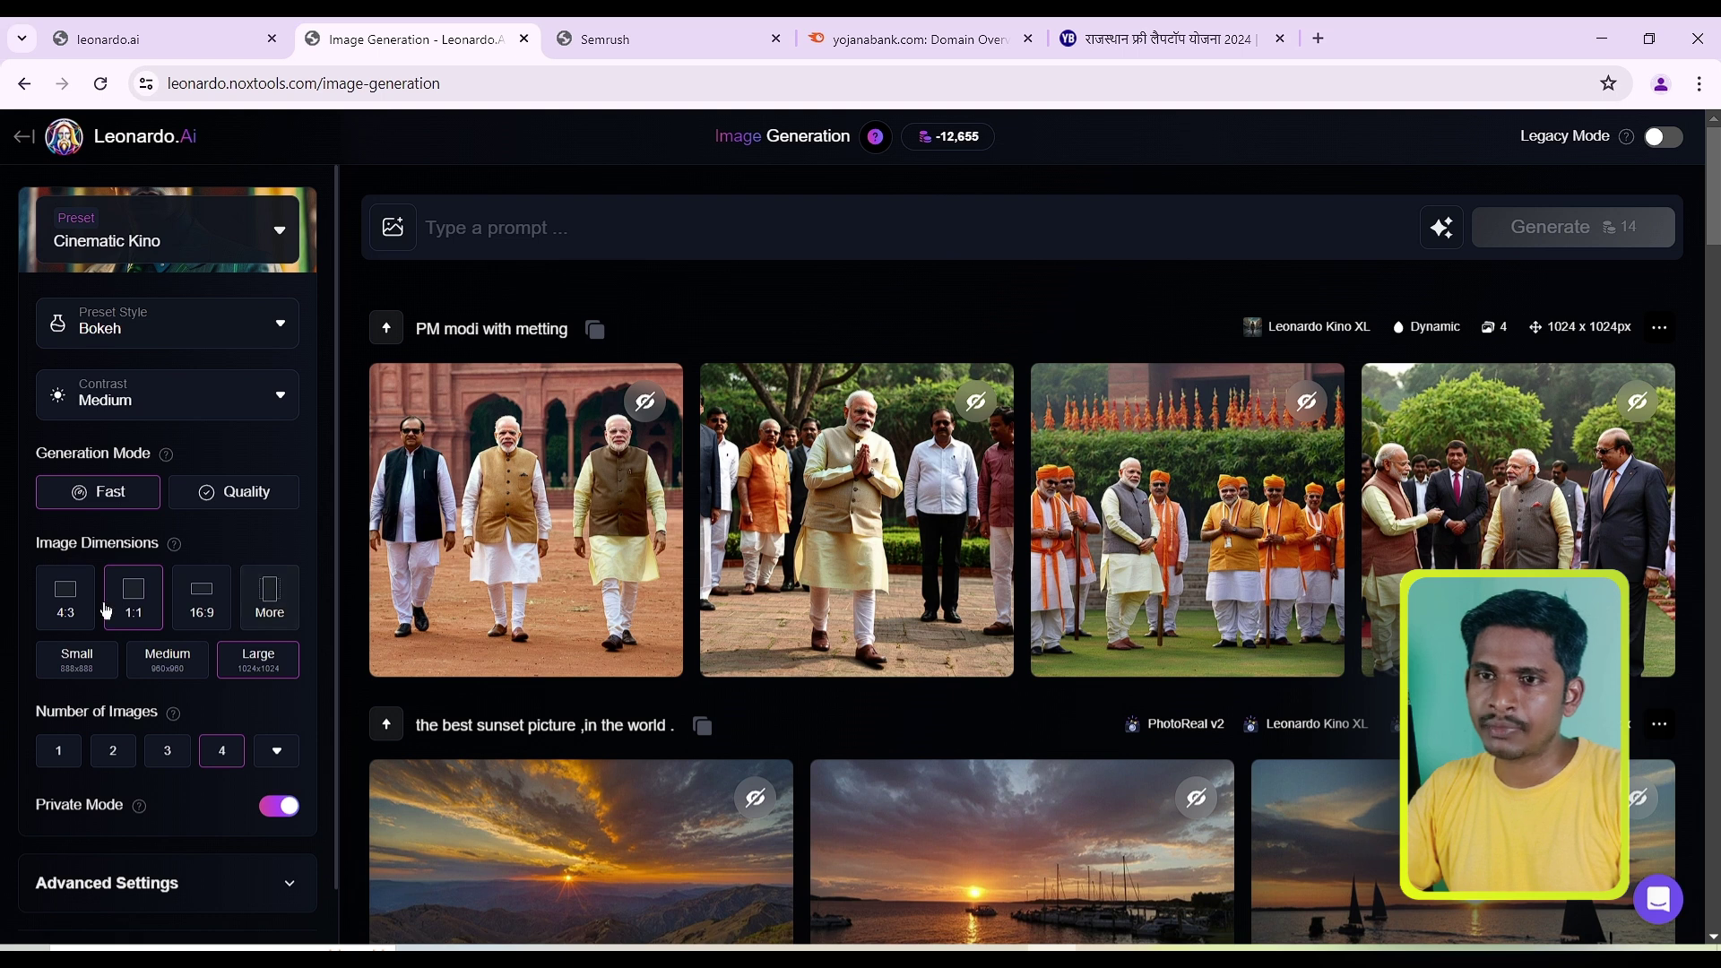
# Step: Generate four 16:9 images from the prompt 'love day with couples'
pyautogui.click(202, 591)
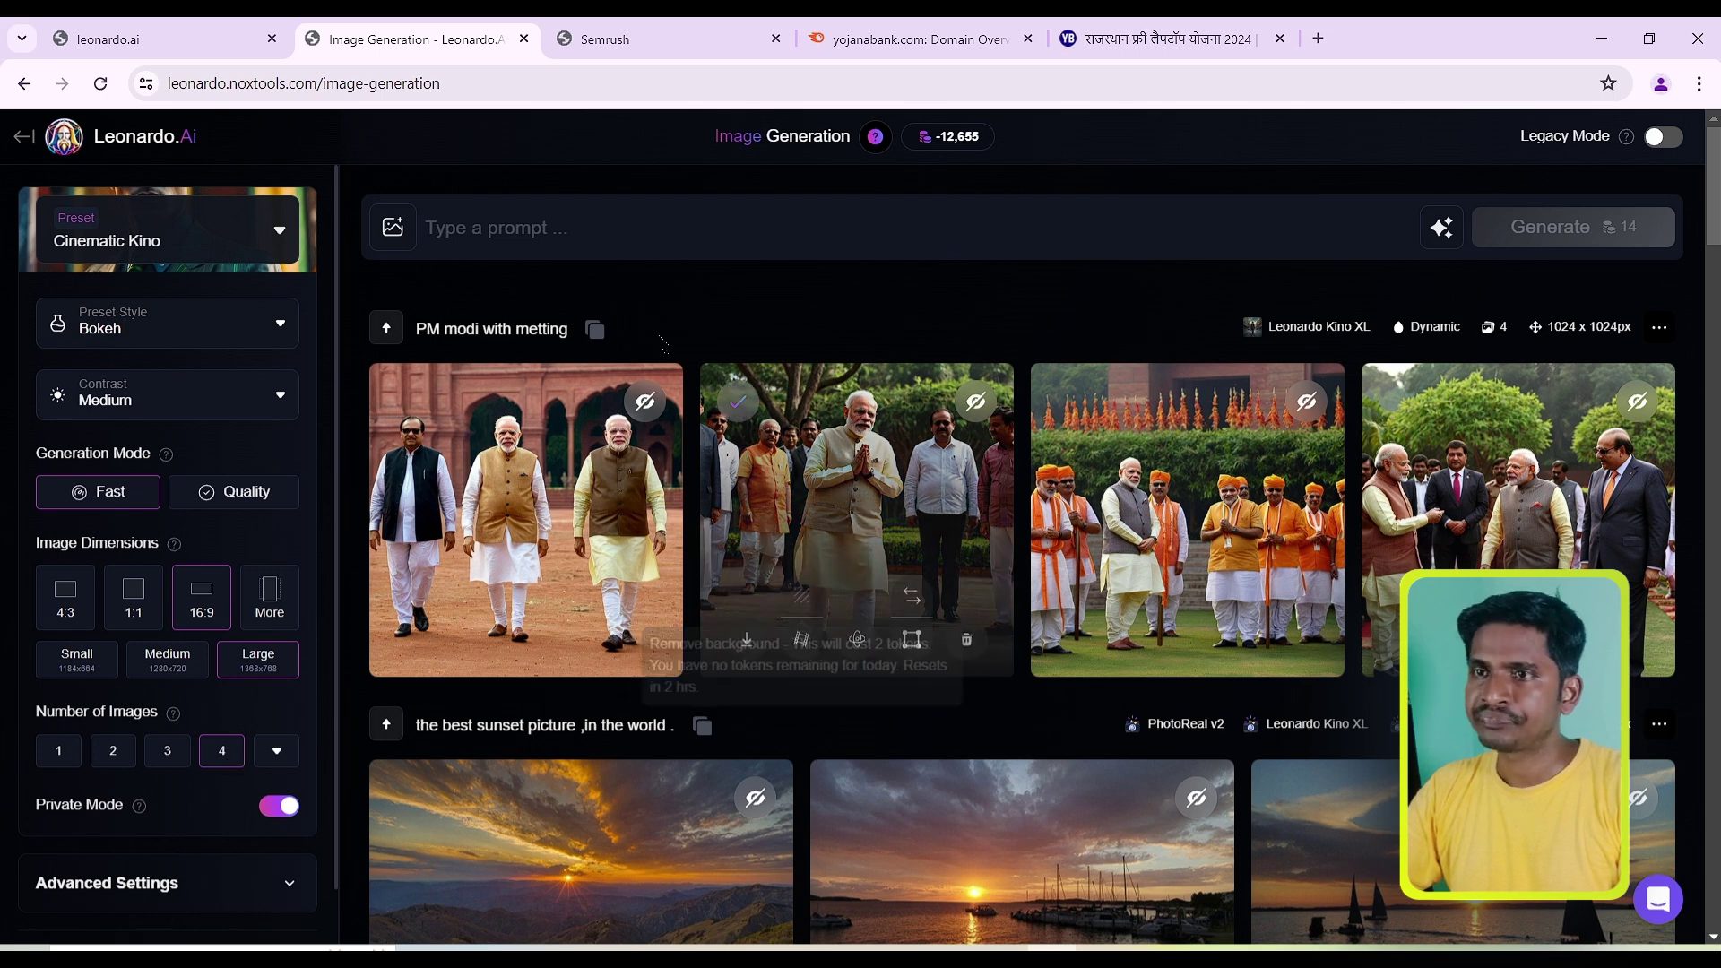
pyautogui.click(527, 235)
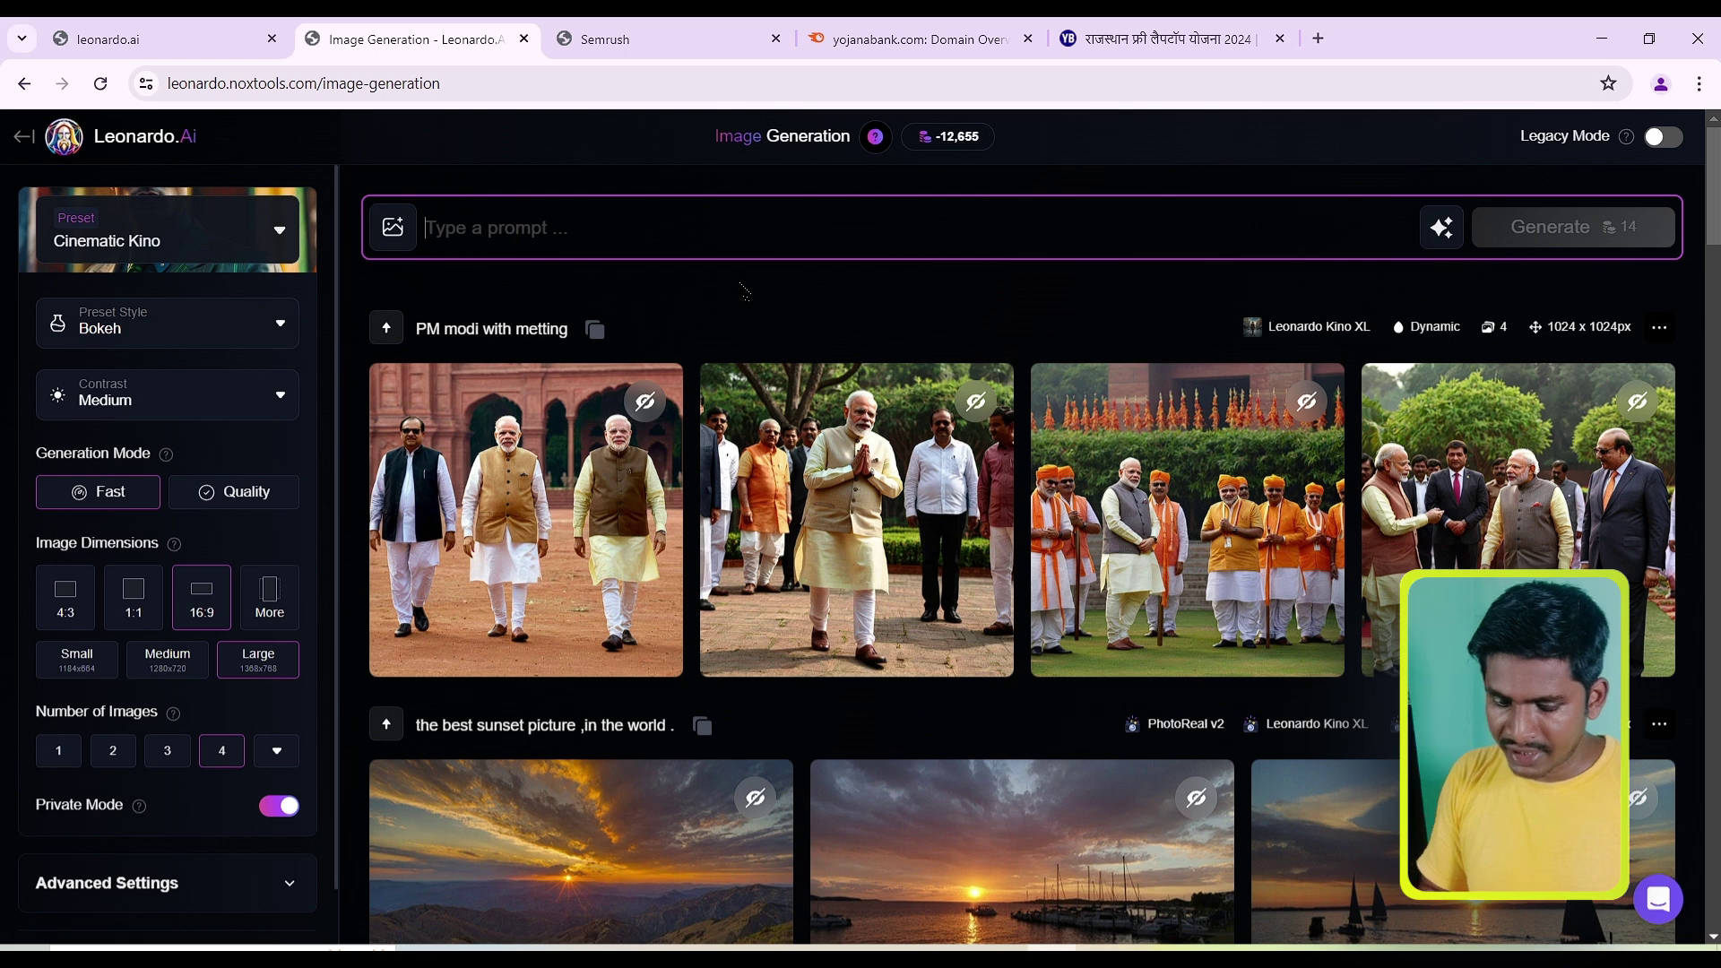
pyautogui.write('love day')
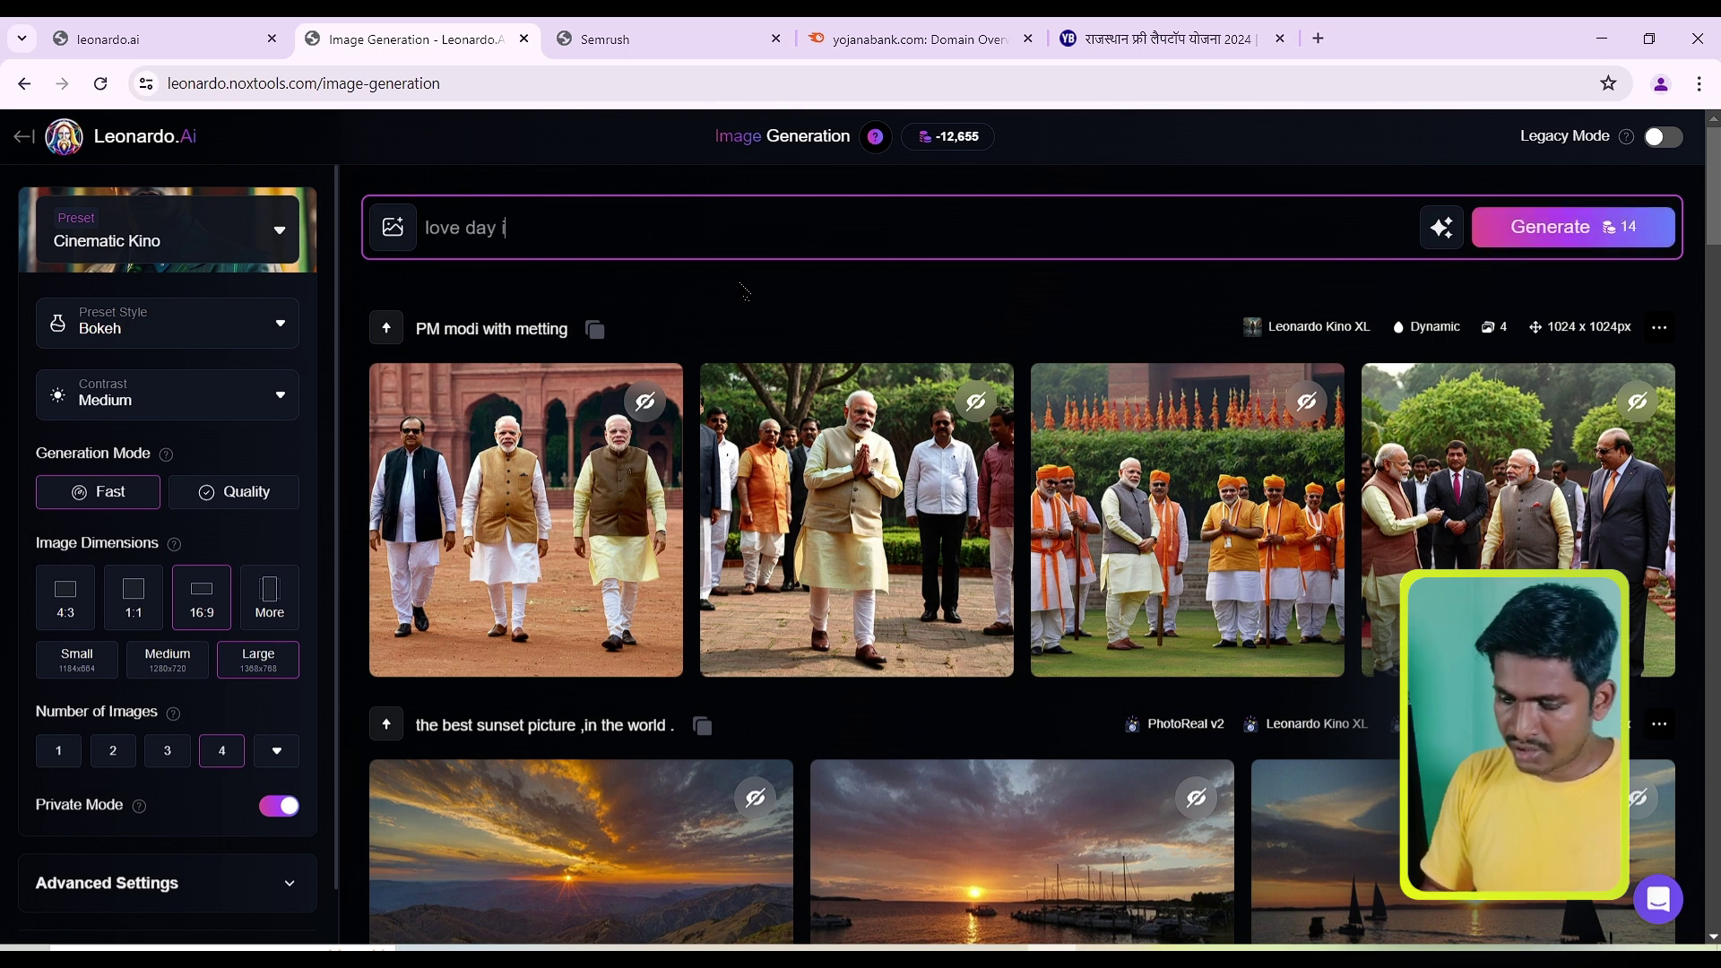
pyautogui.write(' with ')
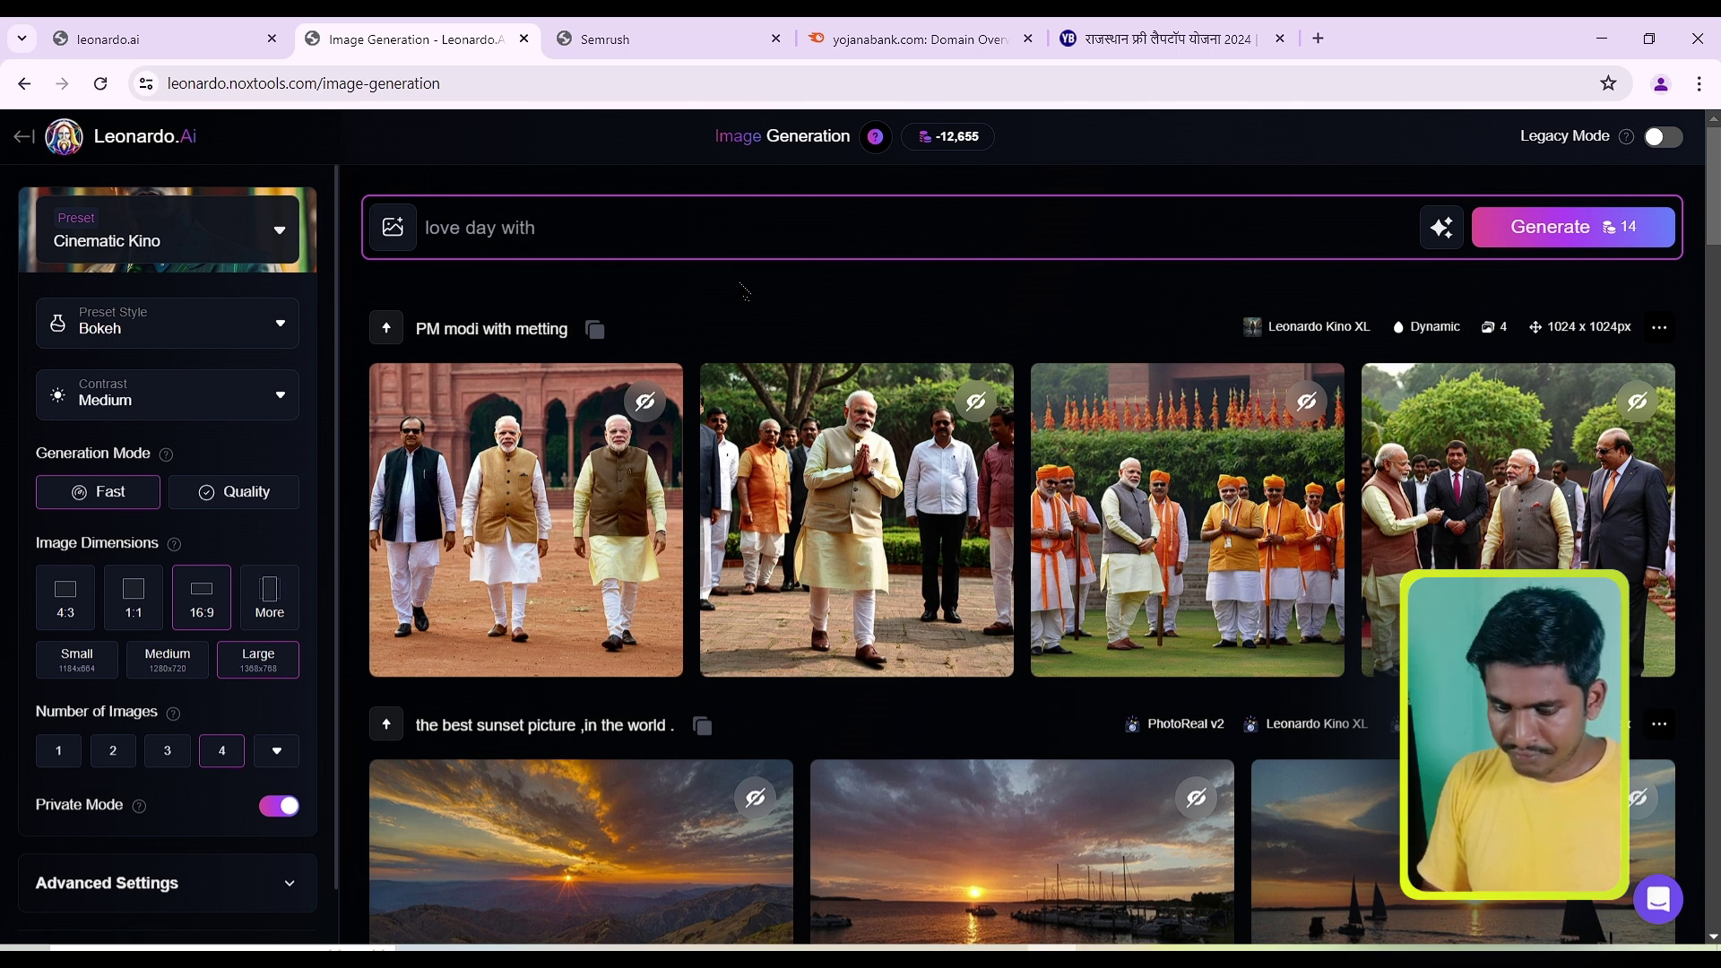
pyautogui.write('couples')
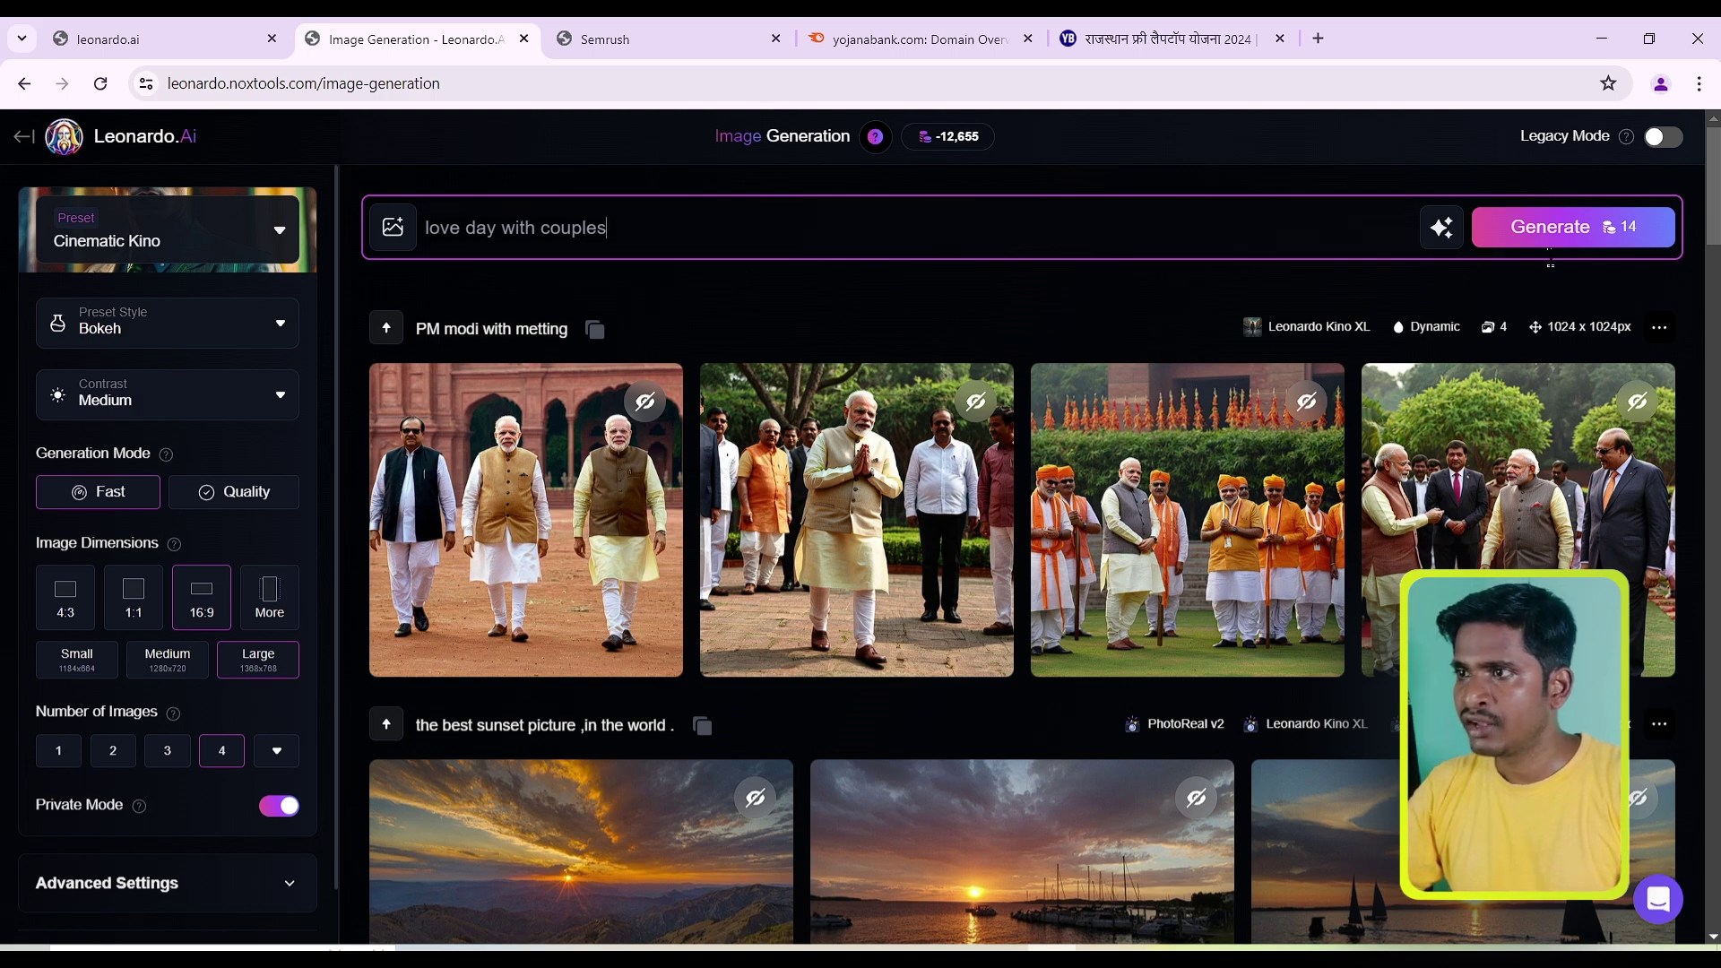
pyautogui.click(1560, 239)
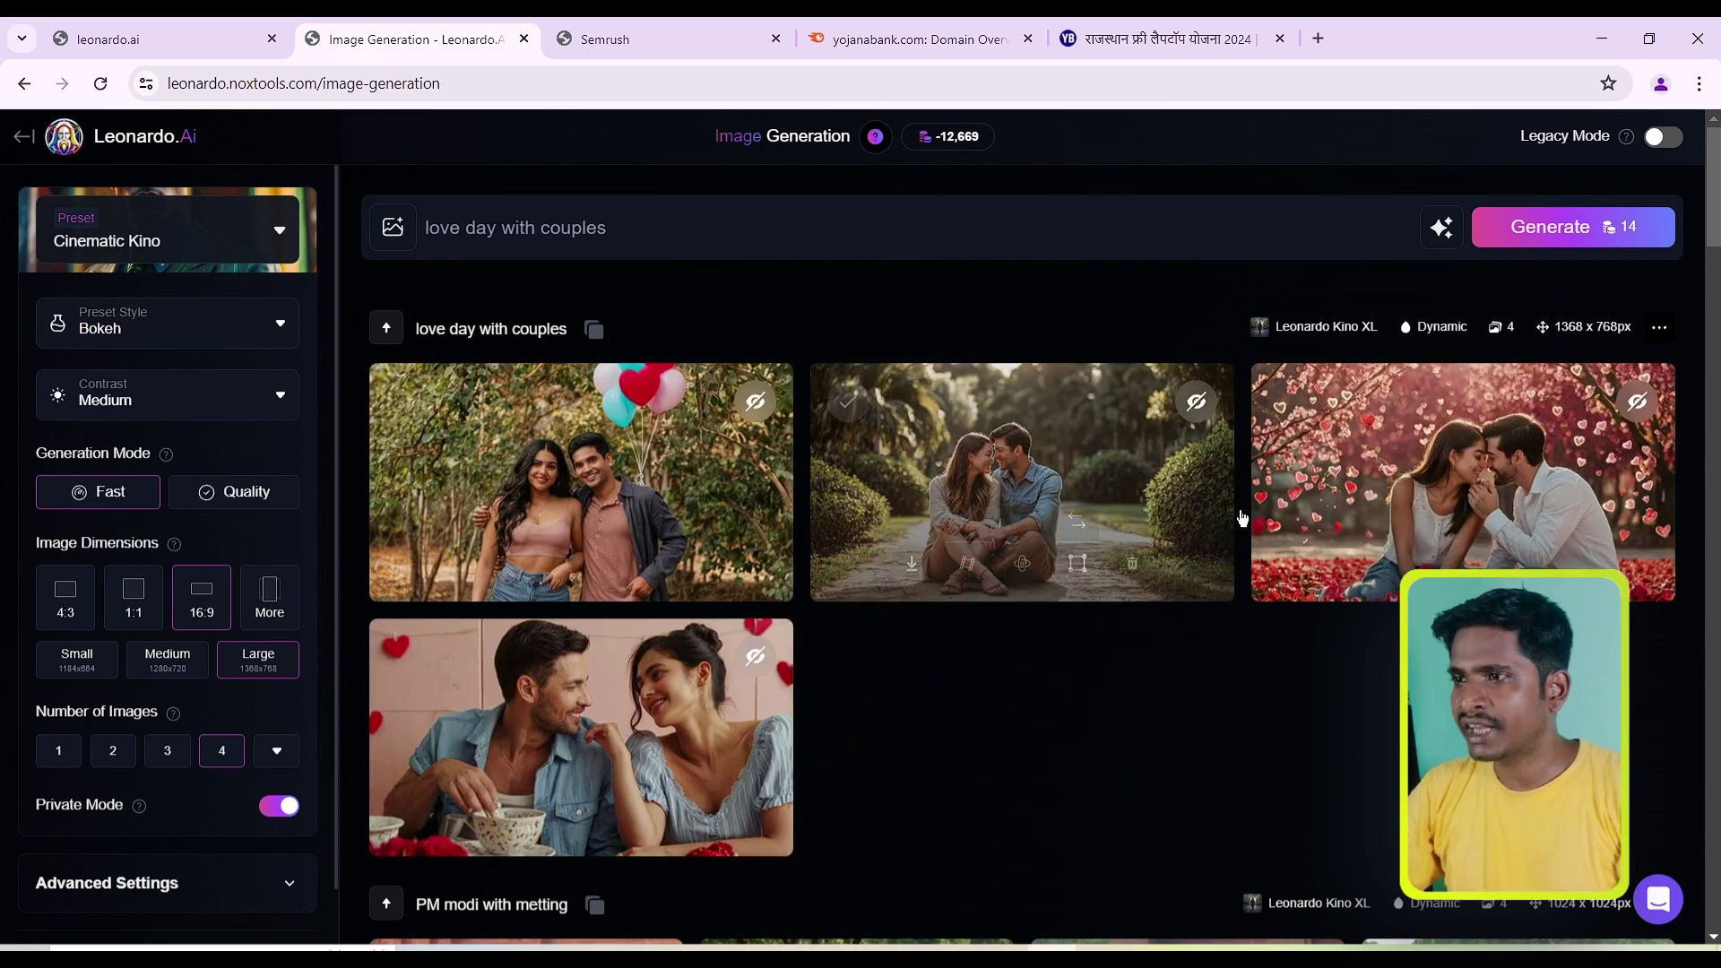
# Step: Download the second couples image, the couple on the garden path, as Default_love_day_with_couples_2.jpg
pyautogui.moveTo(597, 533)
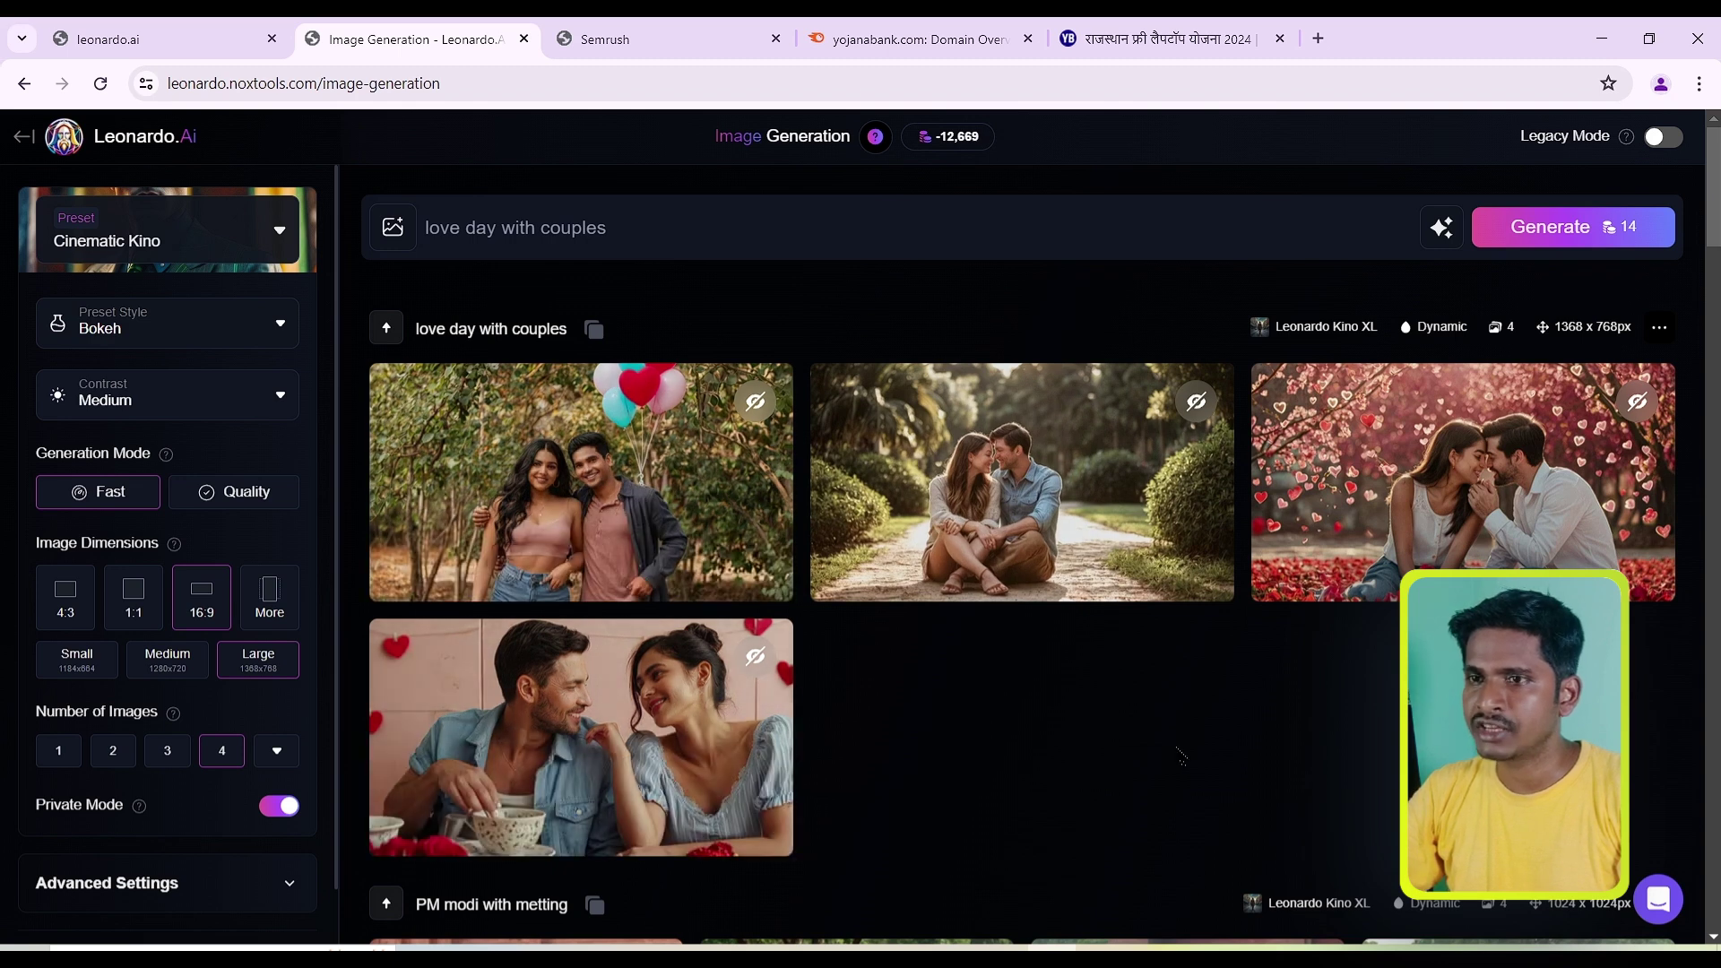
pyautogui.moveTo(1088, 507)
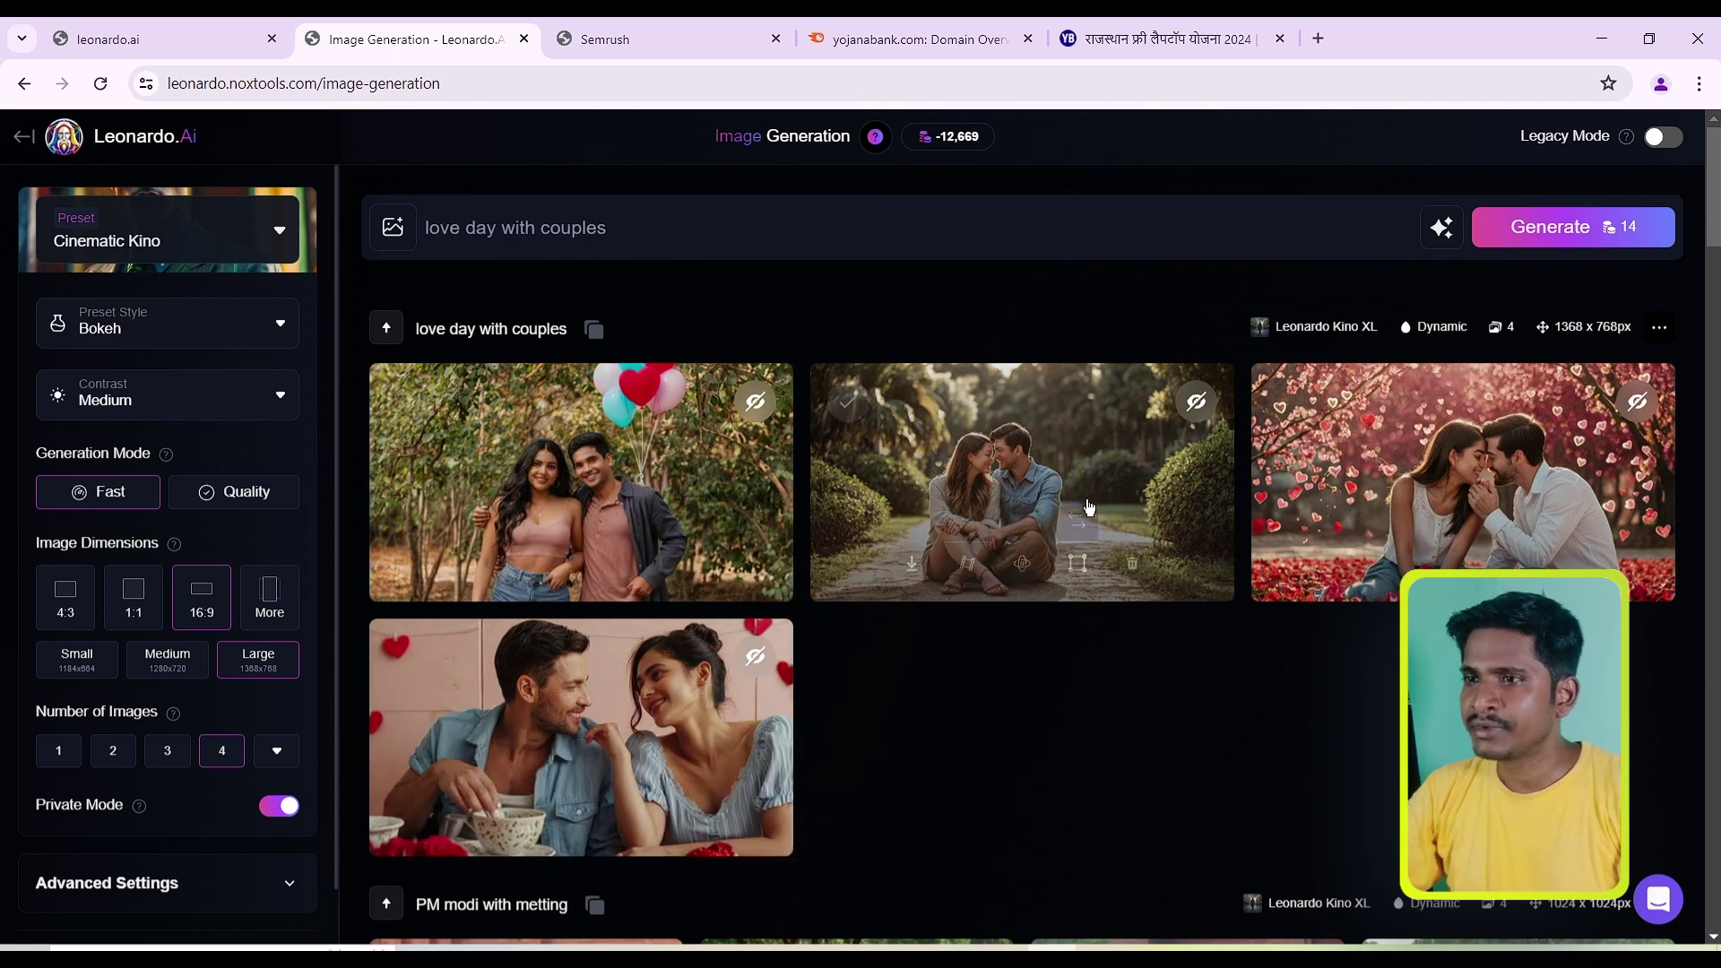
pyautogui.click(910, 567)
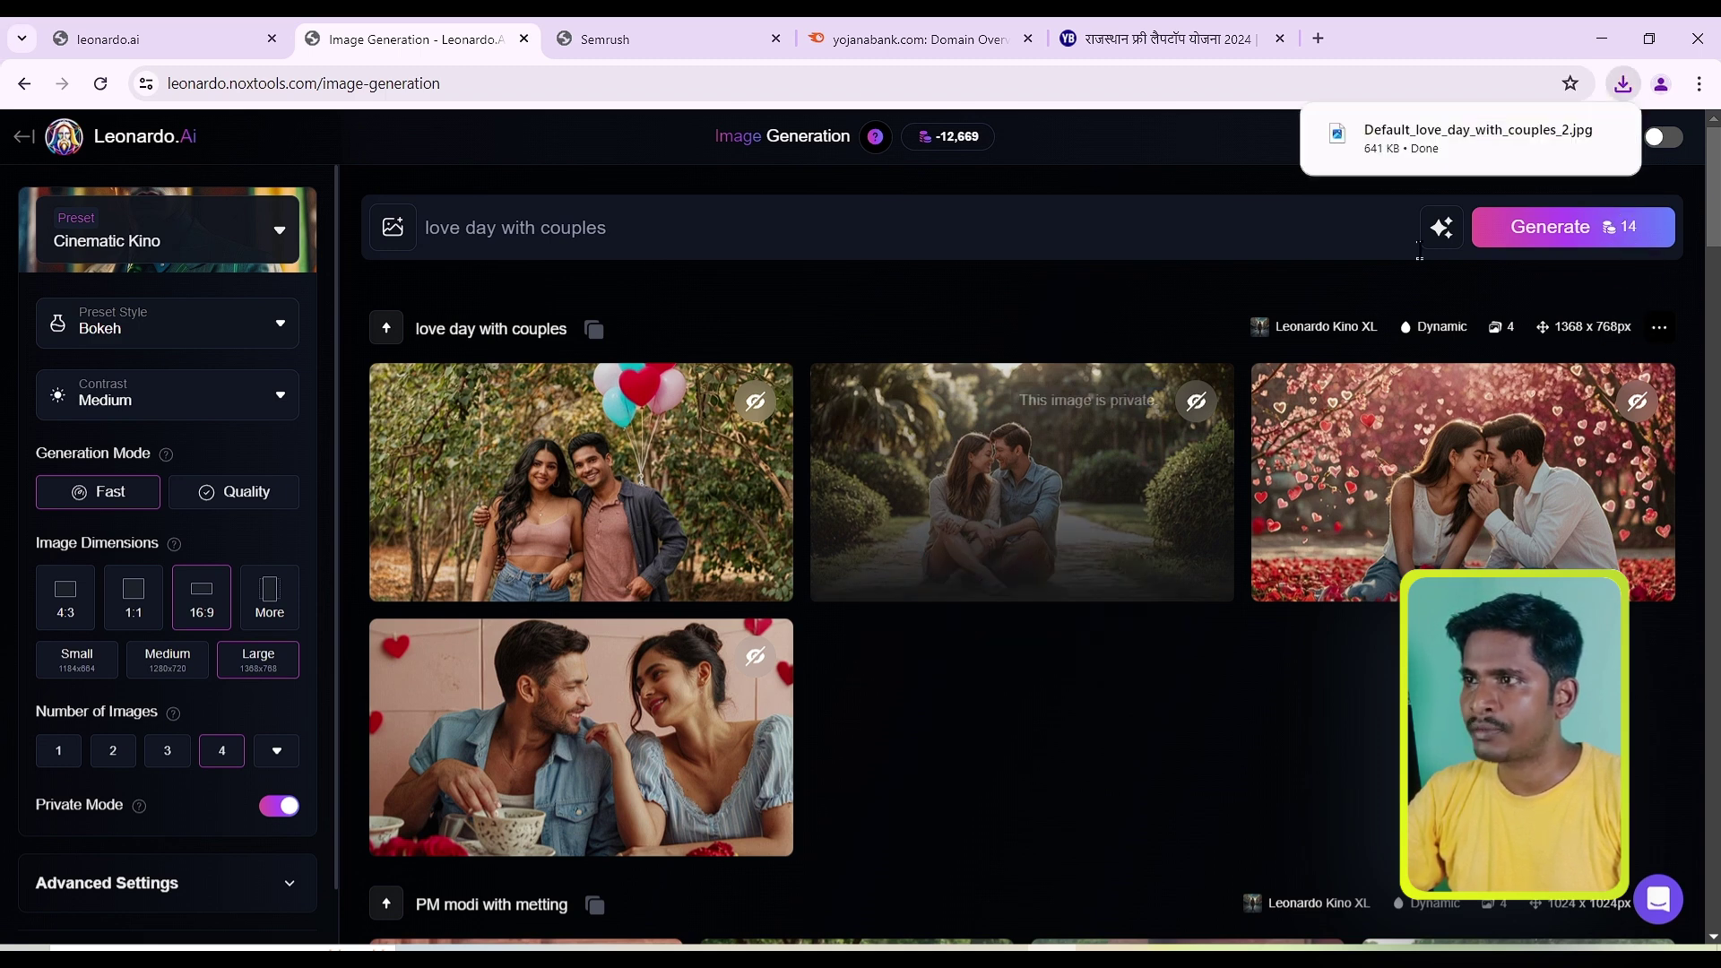
pyautogui.moveTo(1568, 151)
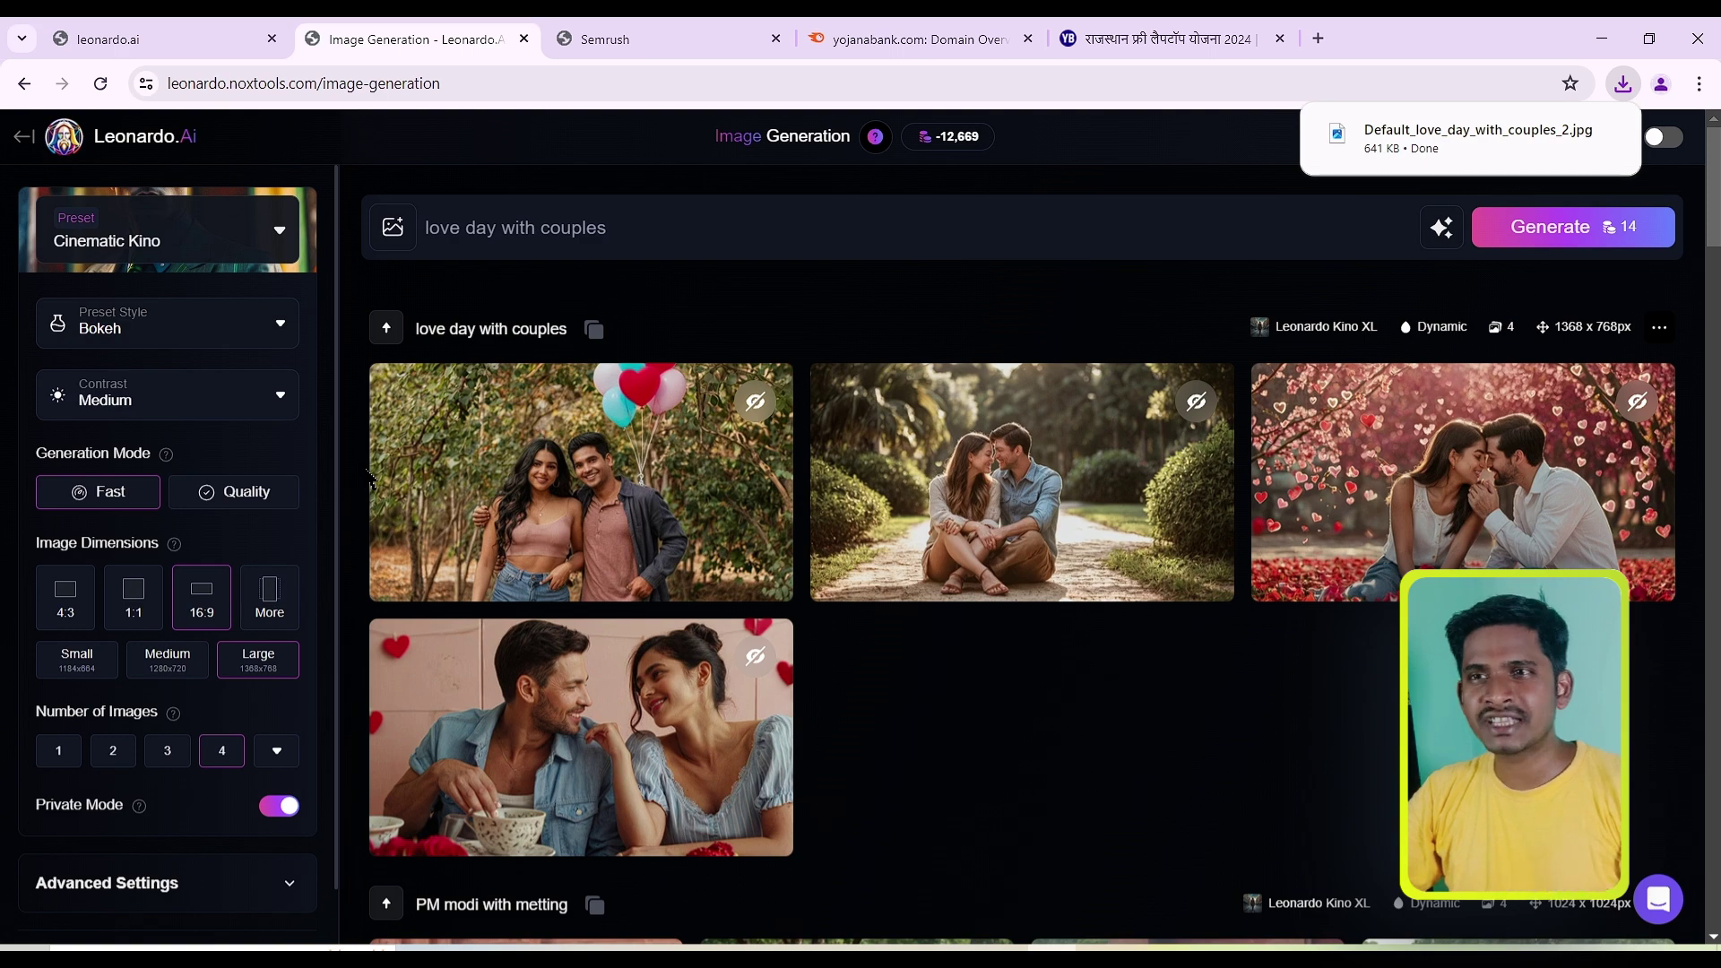
# Step: Return from the Semrush tab to the NoxTools payment page showing the ₹169.20 invoice and QR code
pyautogui.click(674, 34)
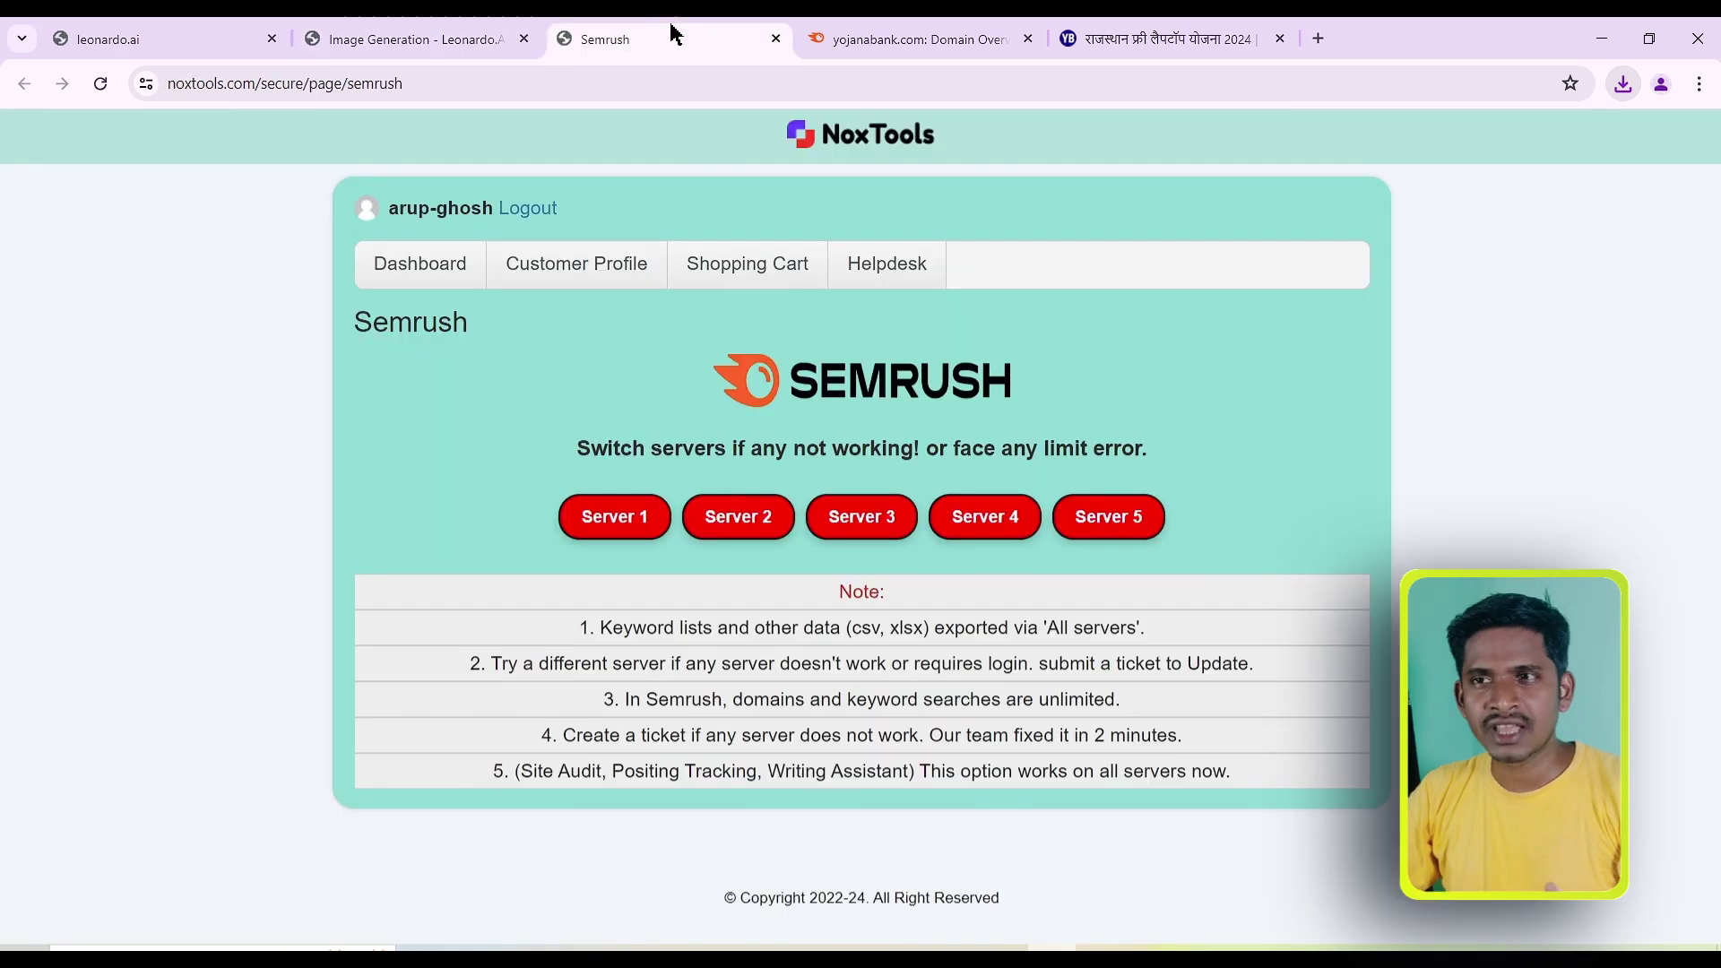
pyautogui.click(1136, 953)
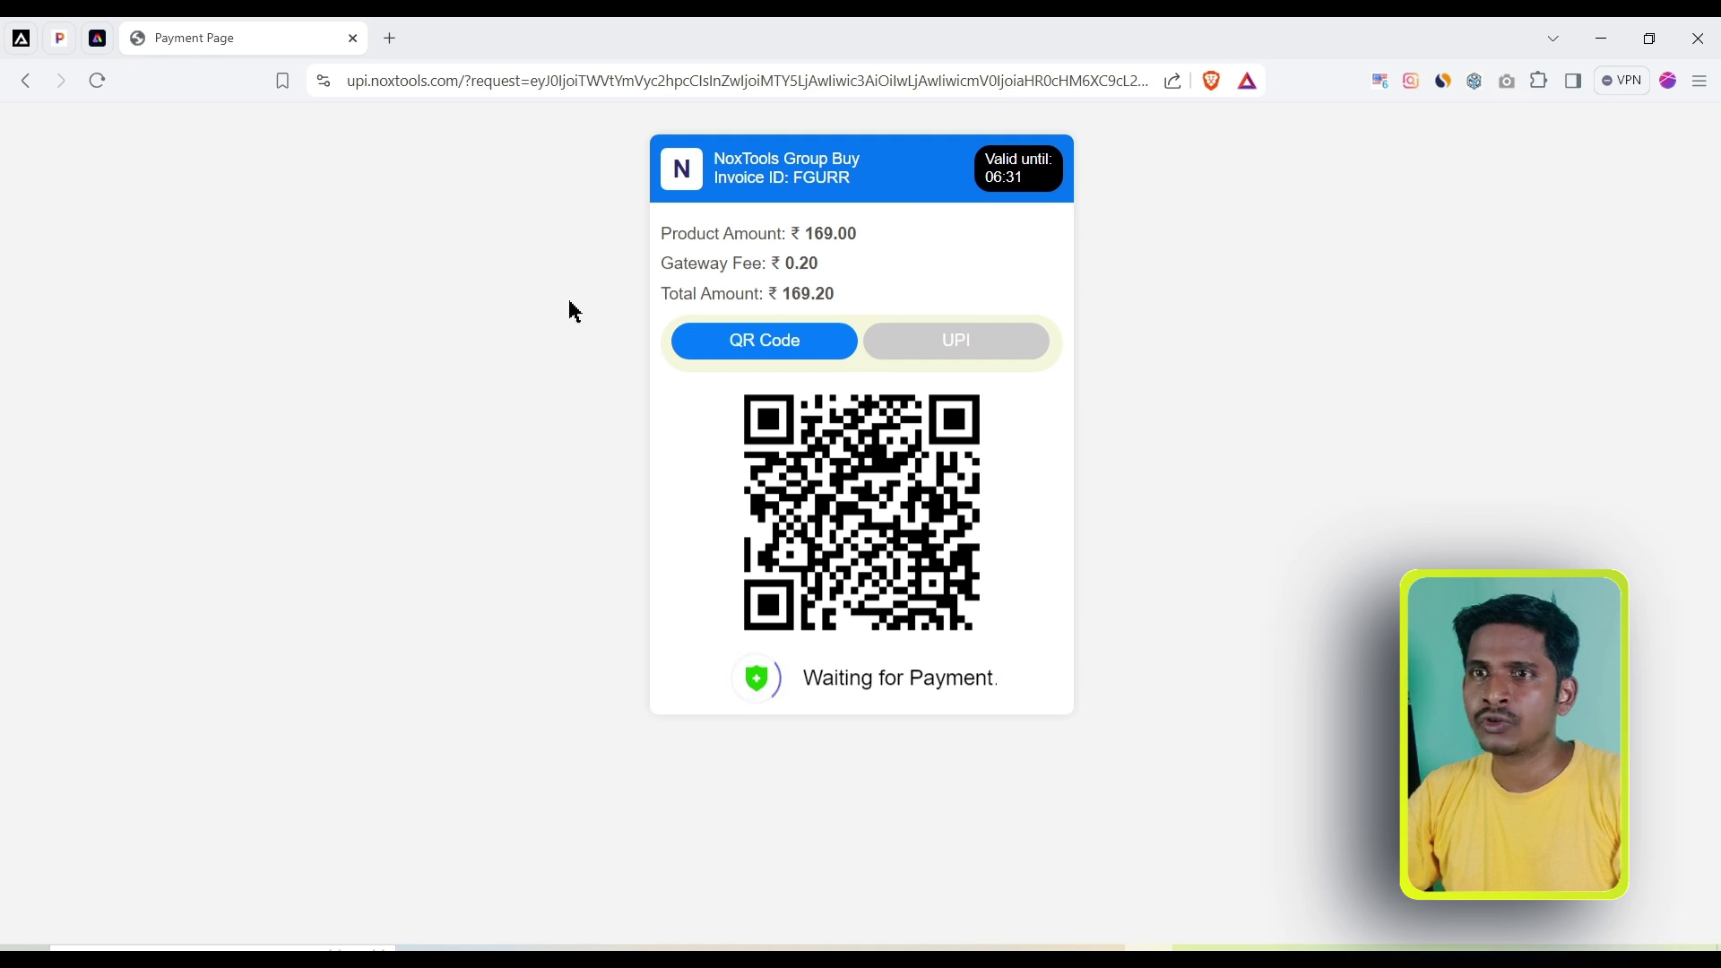
pyautogui.click(26, 81)
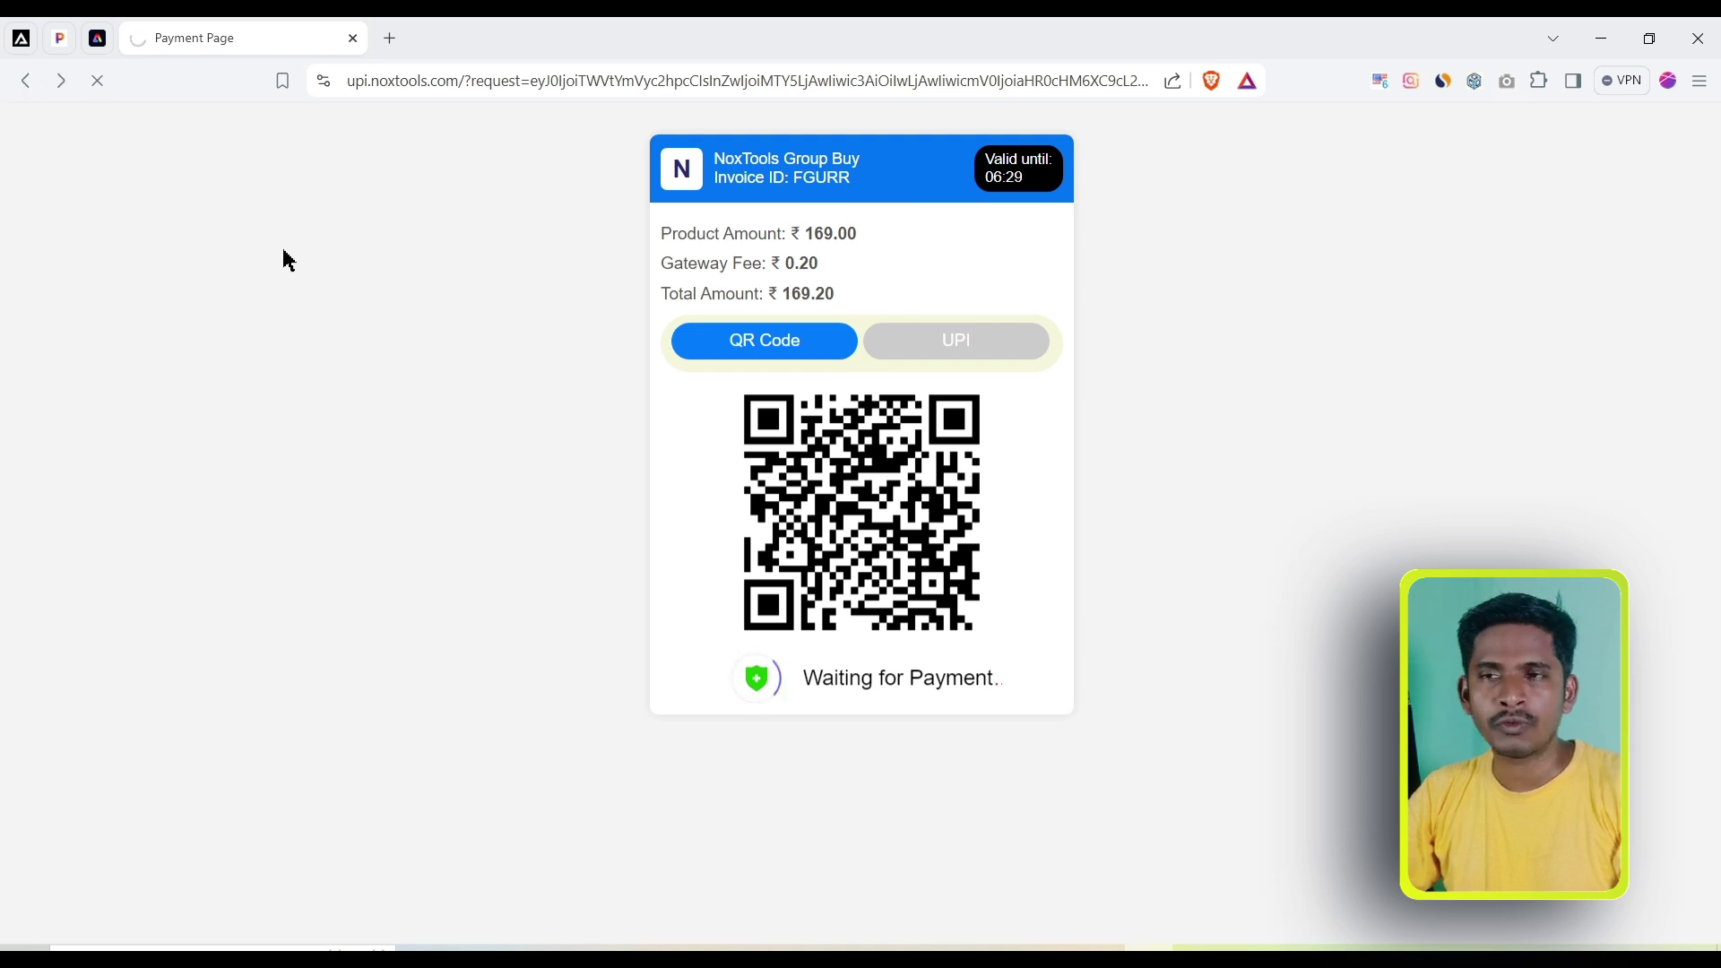